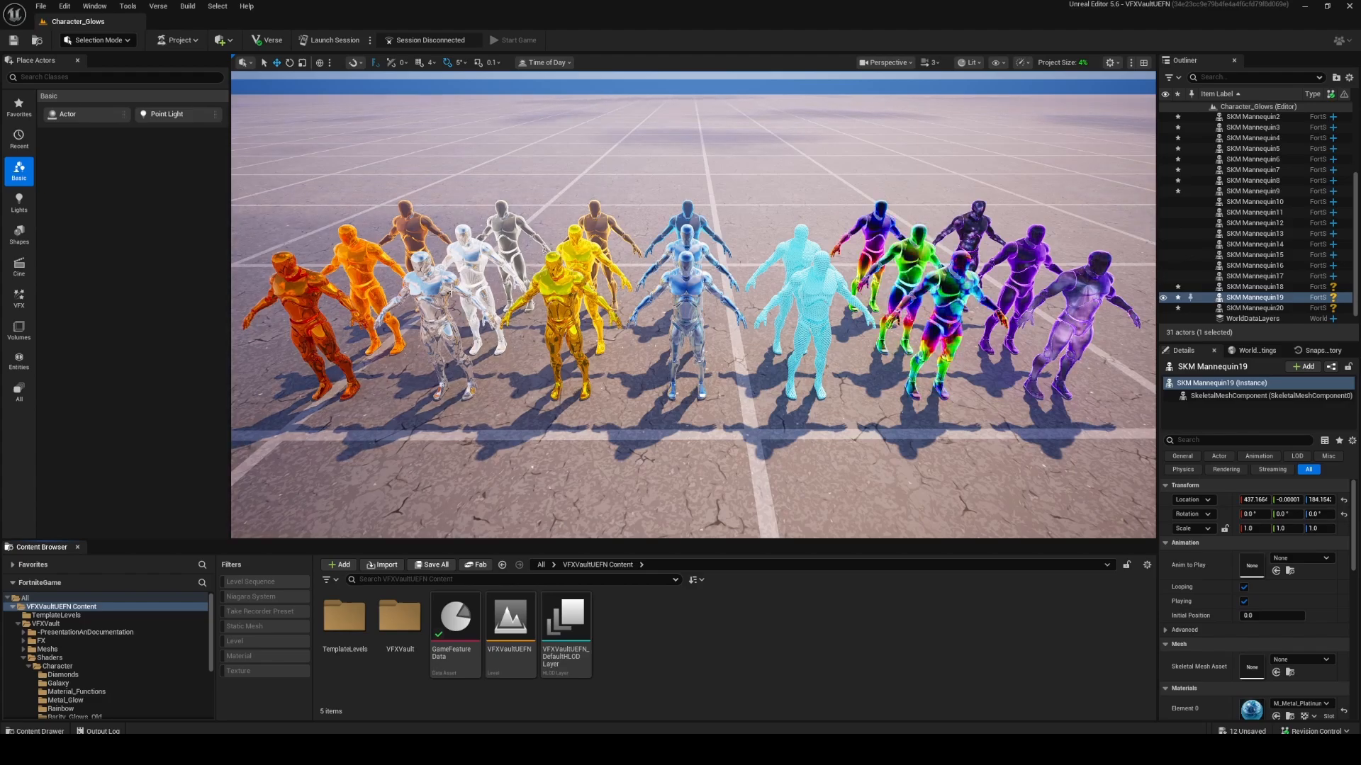
# Show the VFXVaultUEFN Content folder in Explorer, inspect the VFXVault folder inside the VFXVault zip archive, and close the file windows
pyautogui.rightClick(66, 604)
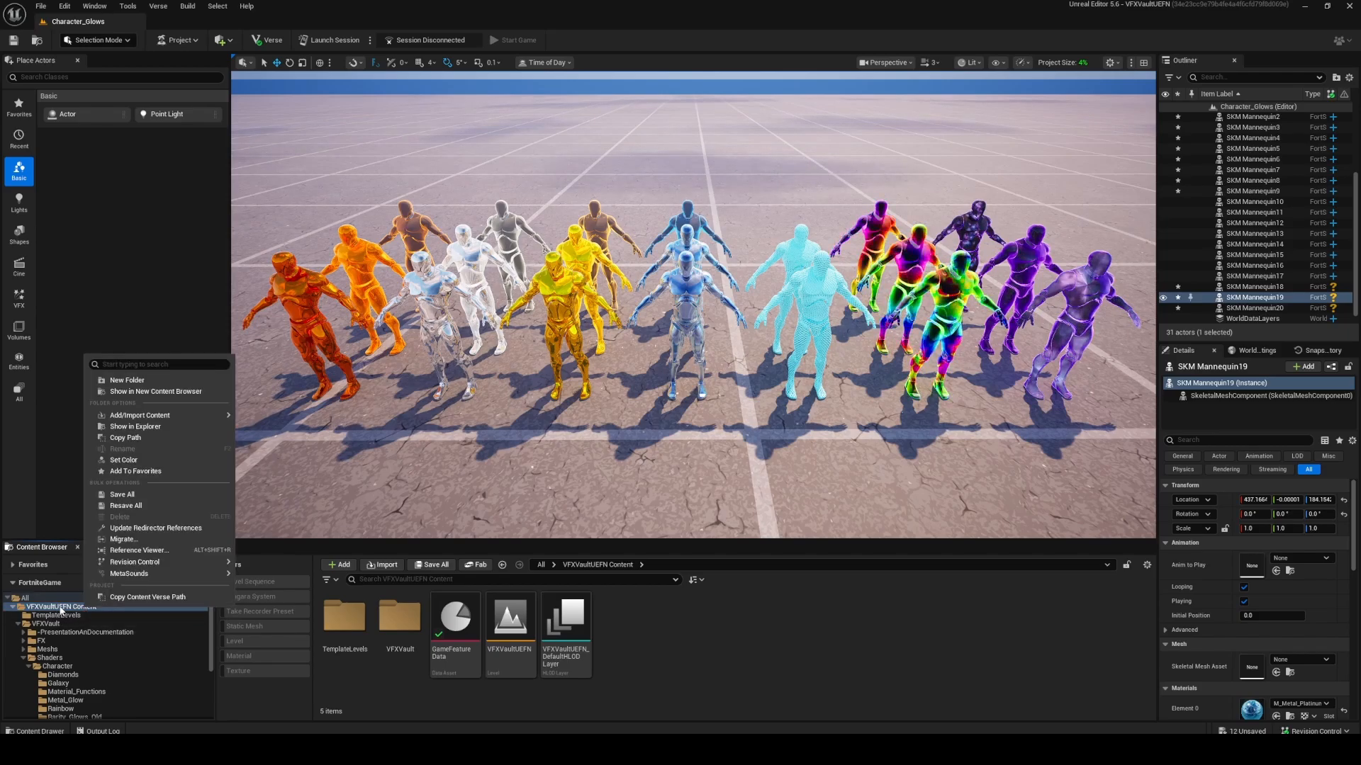
pyautogui.click(107, 437)
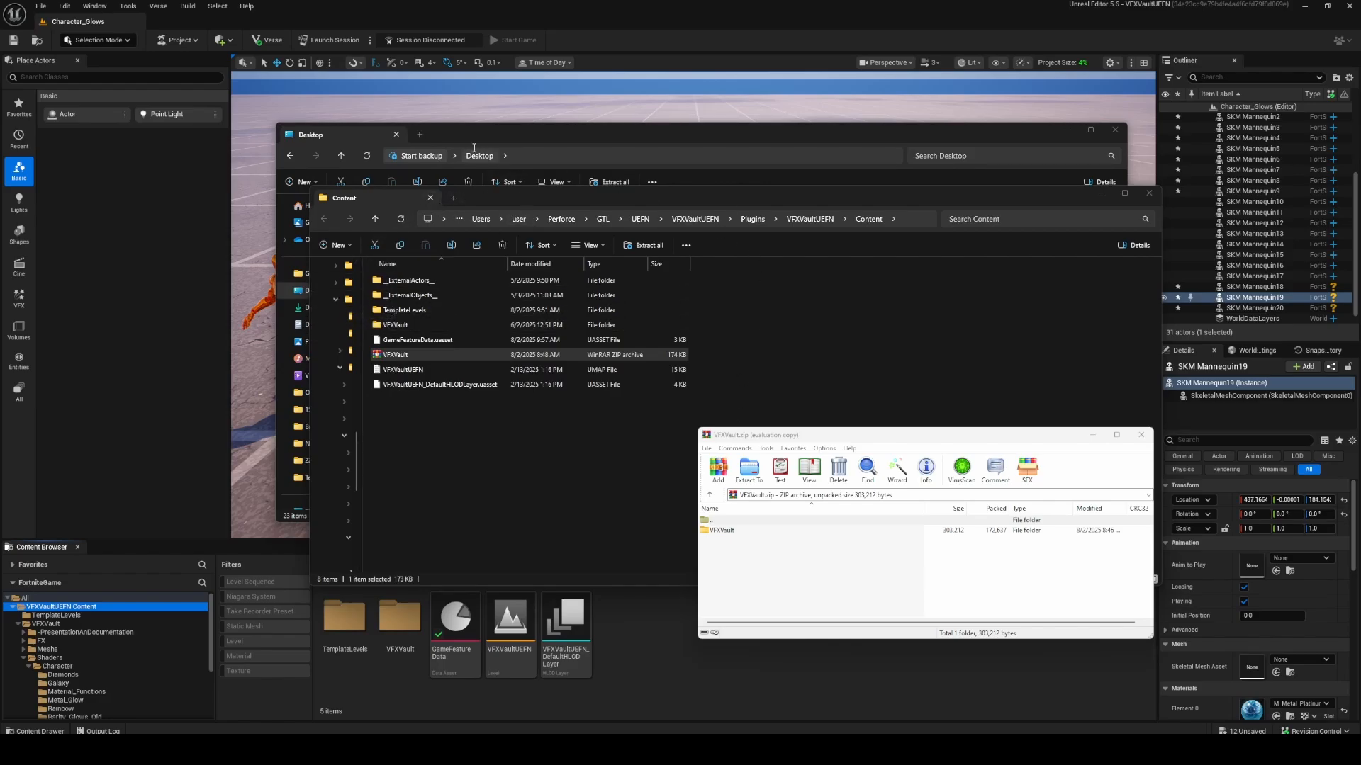
pyautogui.click(1113, 130)
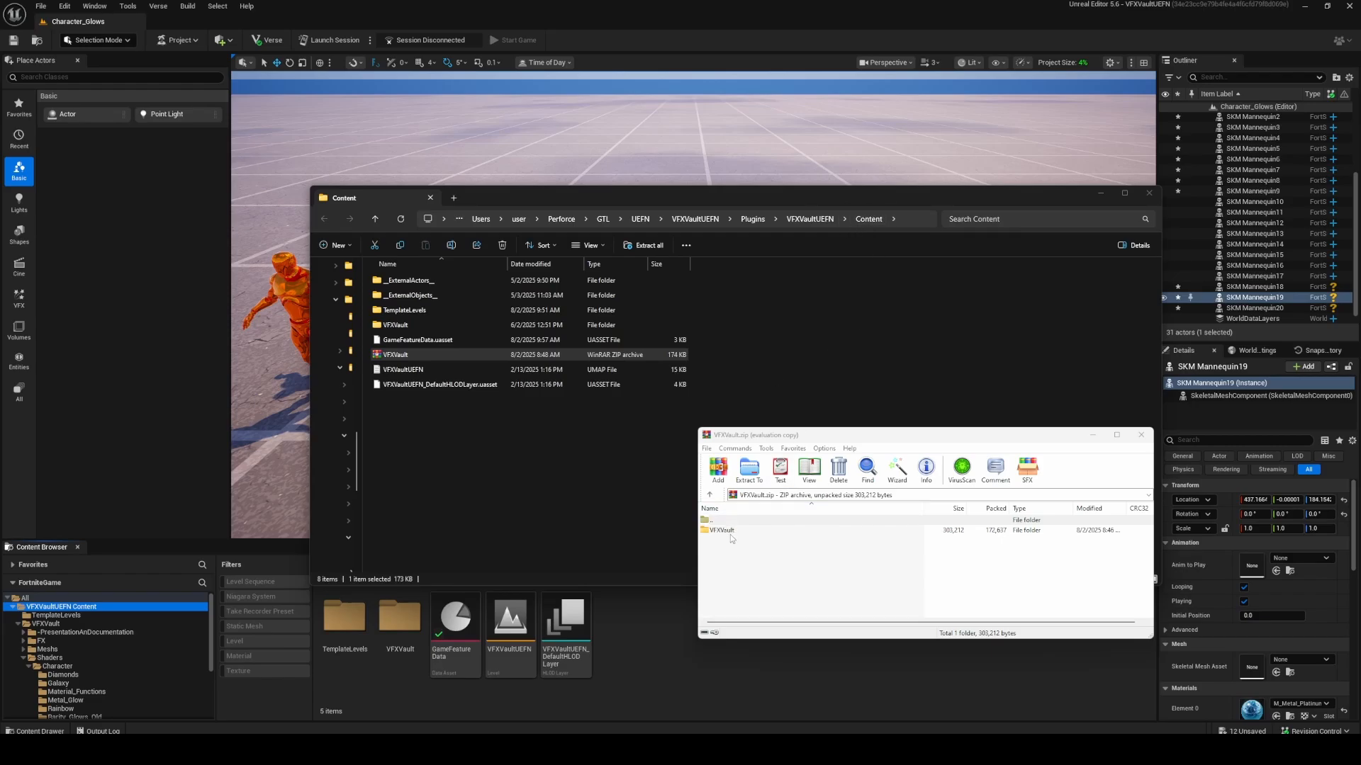
pyautogui.moveTo(718, 535); pyautogui.dragTo(720, 530)
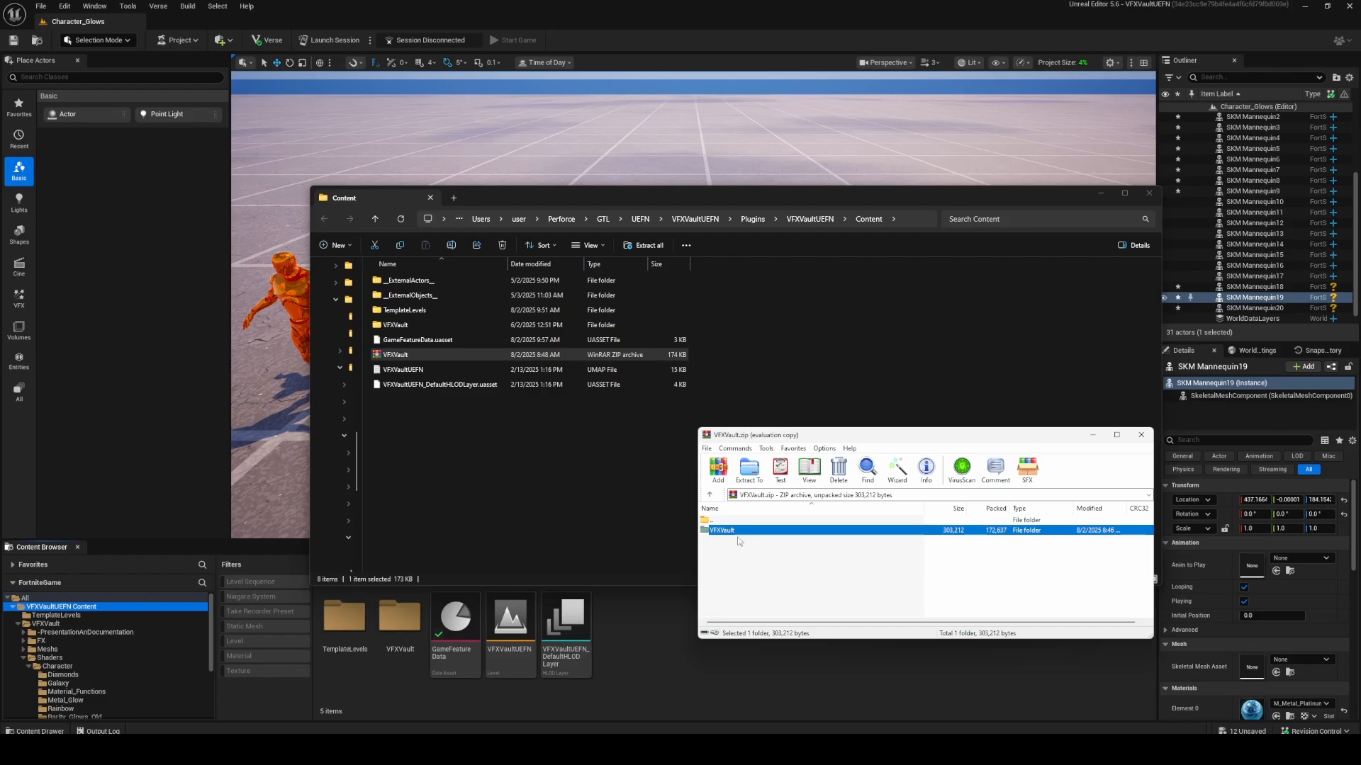
pyautogui.click(1142, 435)
pyautogui.click(1148, 193)
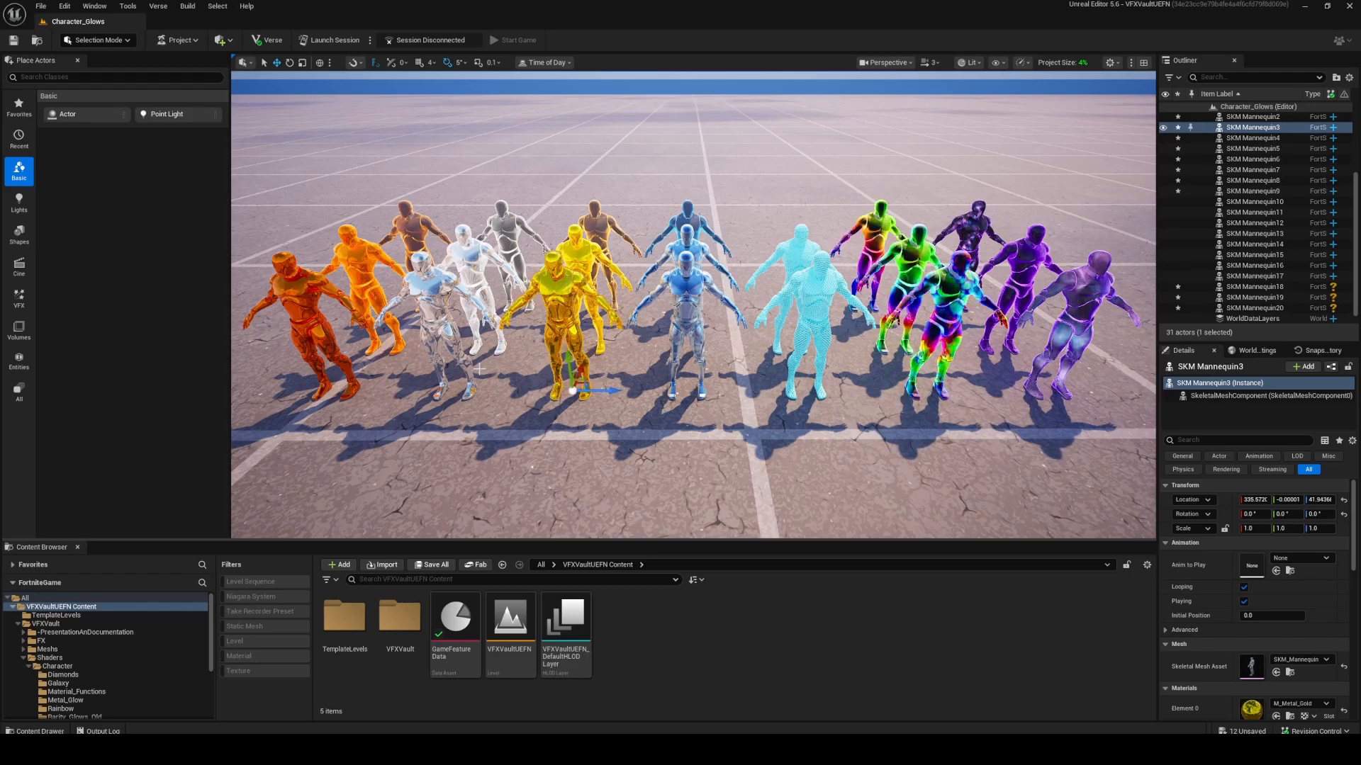
# Look through the Character shader folders Material_Functions, Diamonds and Galaxy, and open the Metal_Glow folder
pyautogui.scroll(-3, 78, 671)
pyautogui.scroll(3, 78, 668)
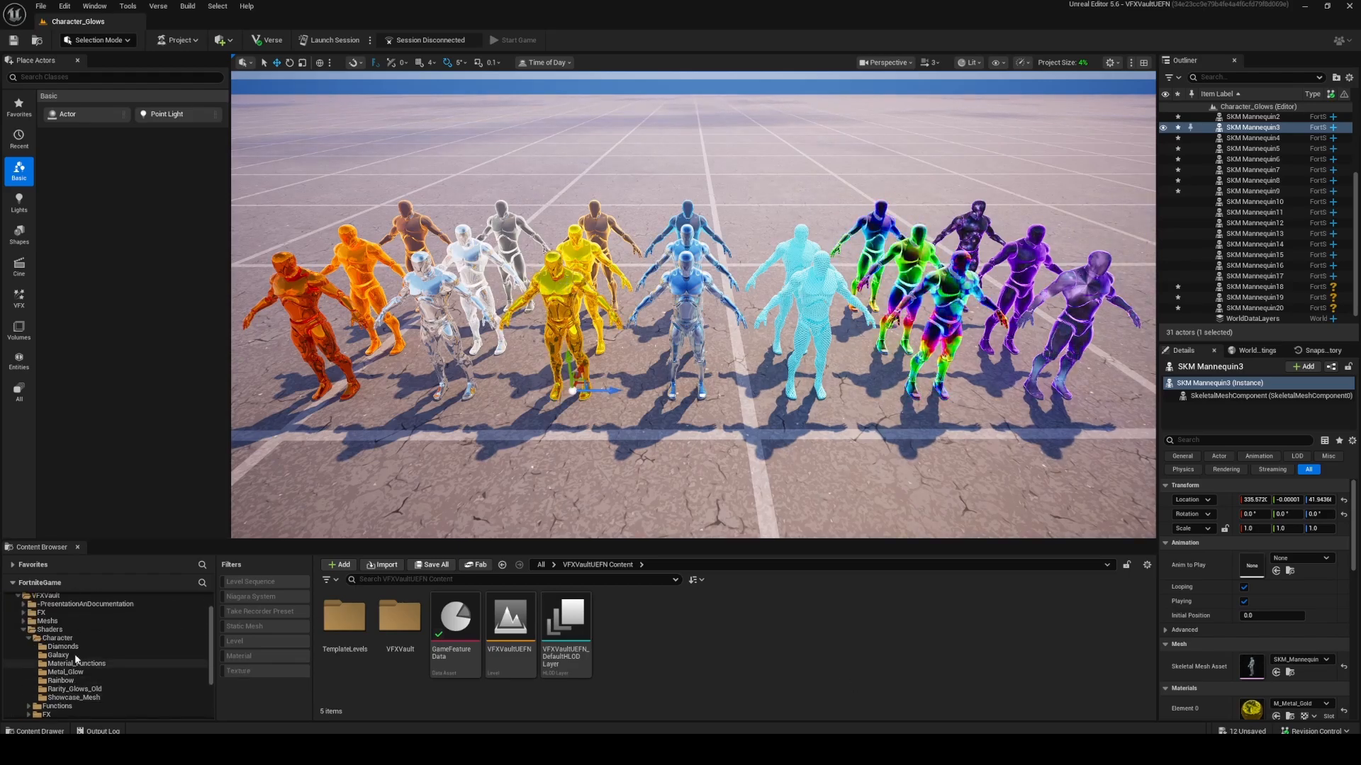
pyautogui.click(75, 645)
pyautogui.click(80, 664)
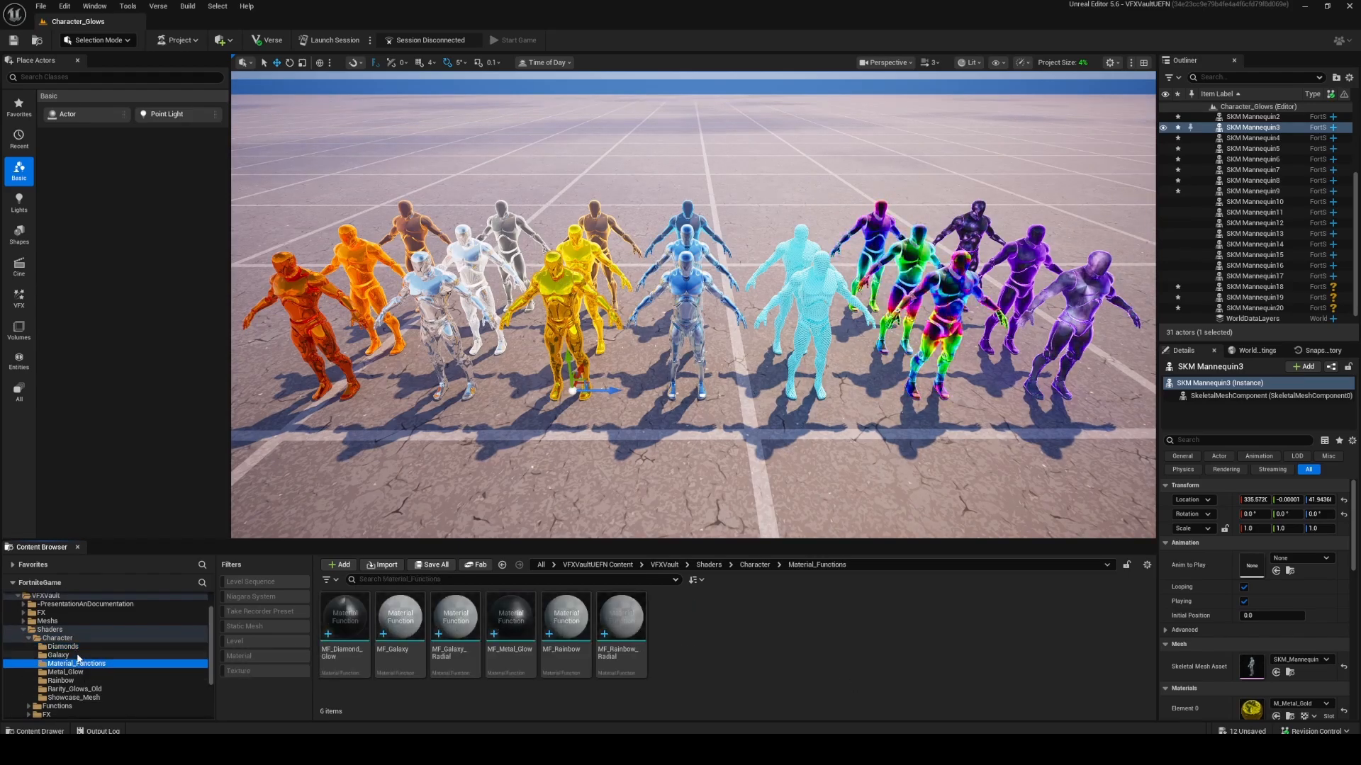
pyautogui.click(78, 656)
pyautogui.click(79, 646)
pyautogui.click(82, 655)
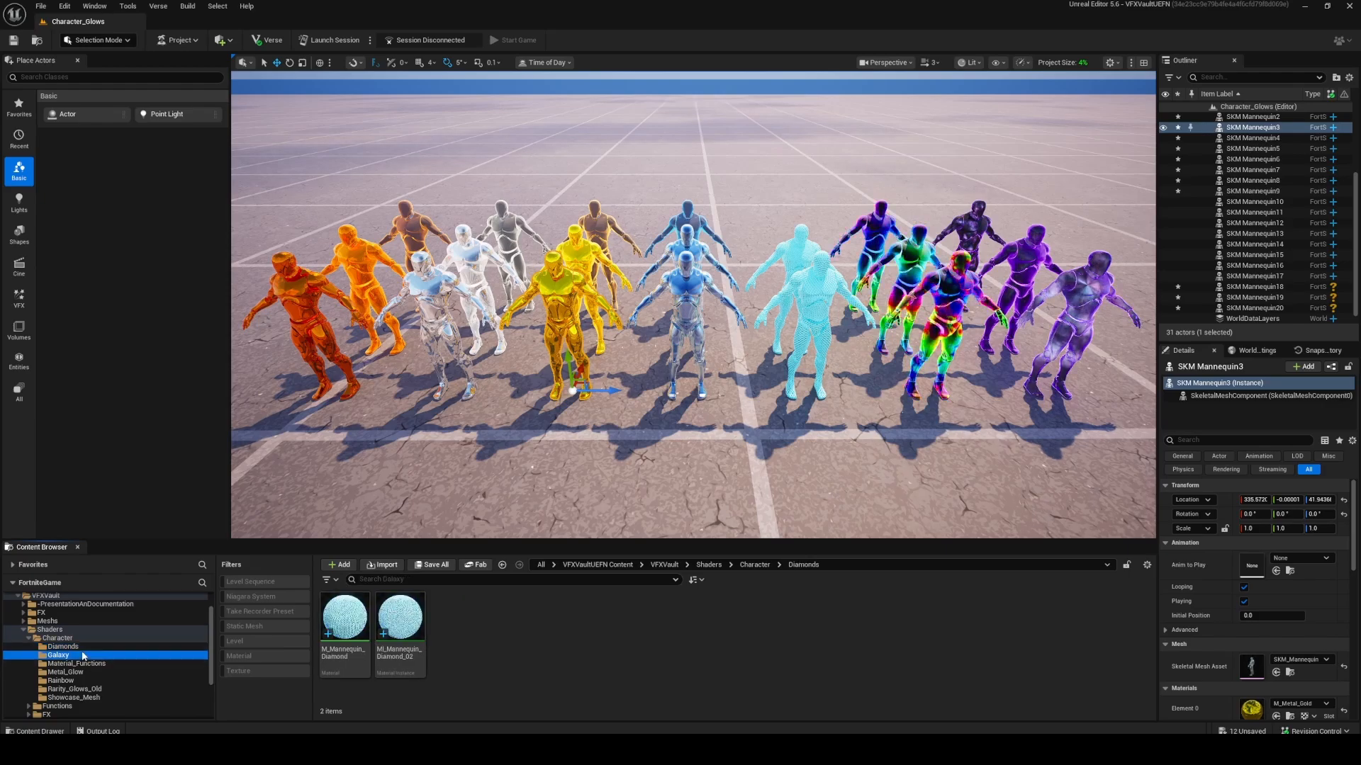
pyautogui.click(79, 672)
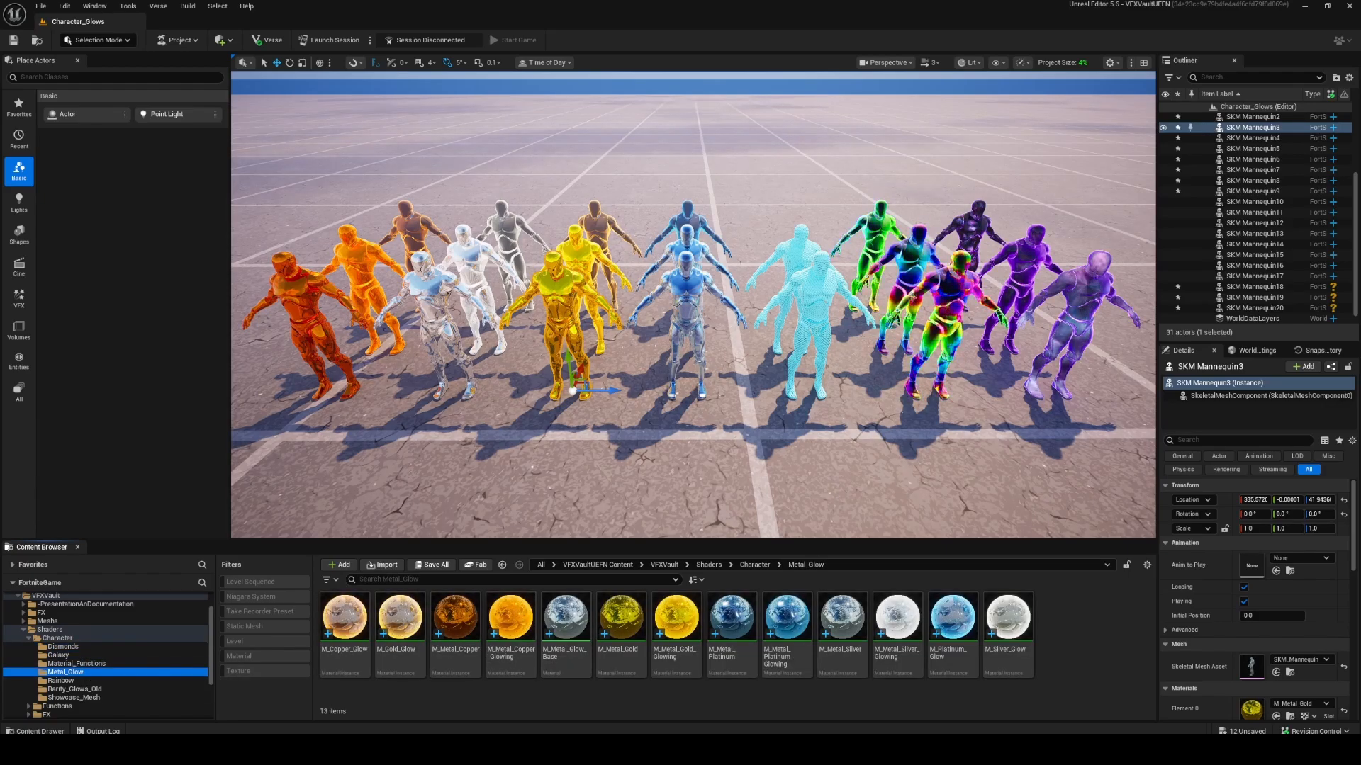
# Duplicate the front copper mannequin and place the copy about 230 units outside the row along its Z axis
pyautogui.rightClick(324, 312)
pyautogui.click(298, 301)
pyautogui.press('f')
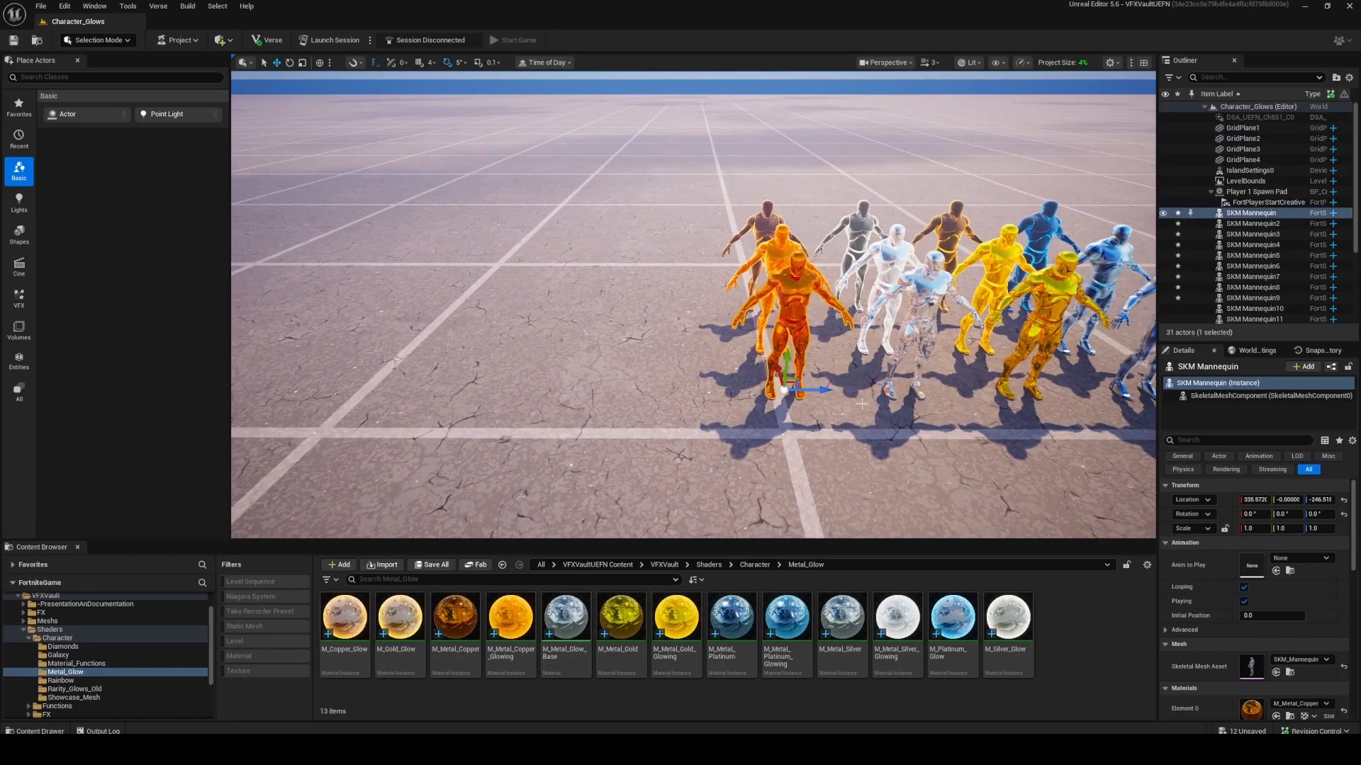
pyautogui.keyDown('alt'); pyautogui.moveTo(824, 384); pyautogui.dragTo(640, 388); pyautogui.keyUp('alt')
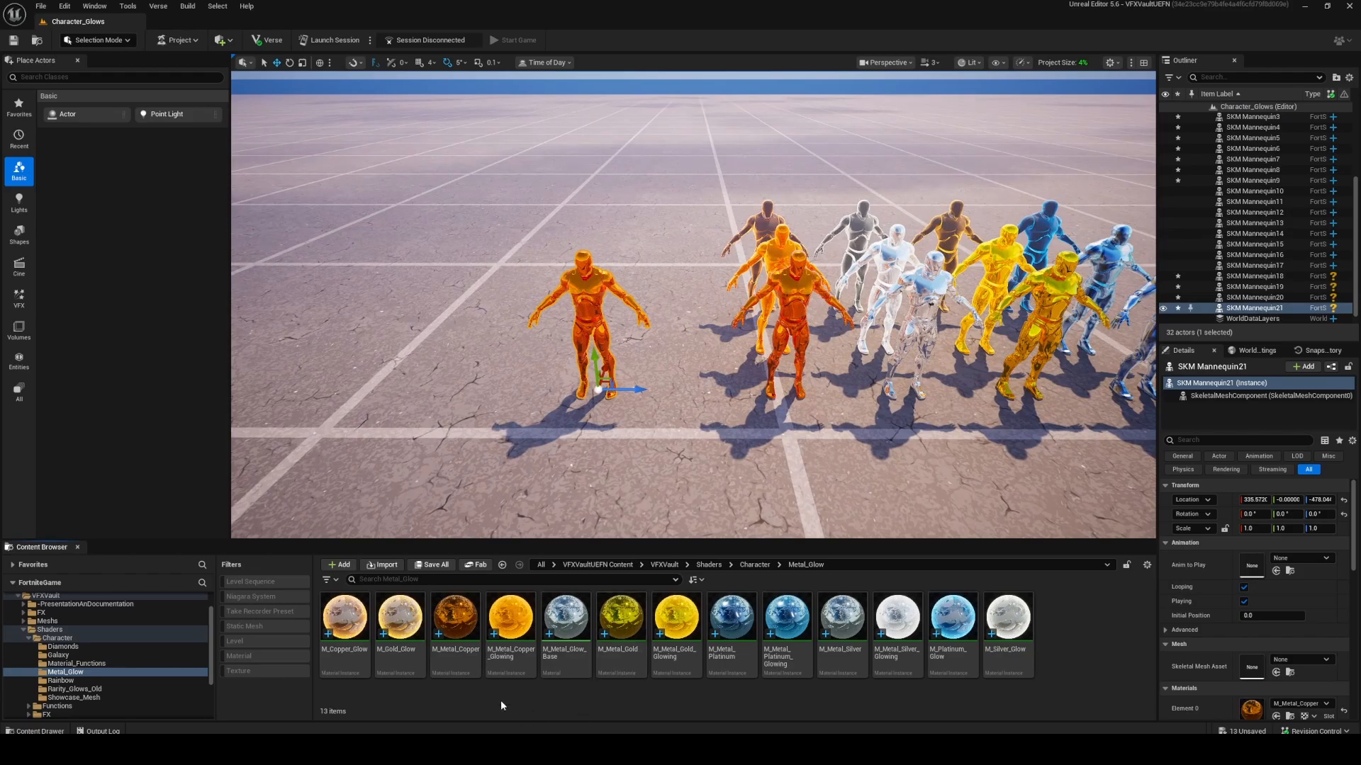
# Apply the M_Metal_Glow_Base material to the duplicated mannequin
pyautogui.click(565, 617)
pyautogui.moveTo(566, 616); pyautogui.dragTo(585, 319)
pyautogui.scroll(3, 648, 342)
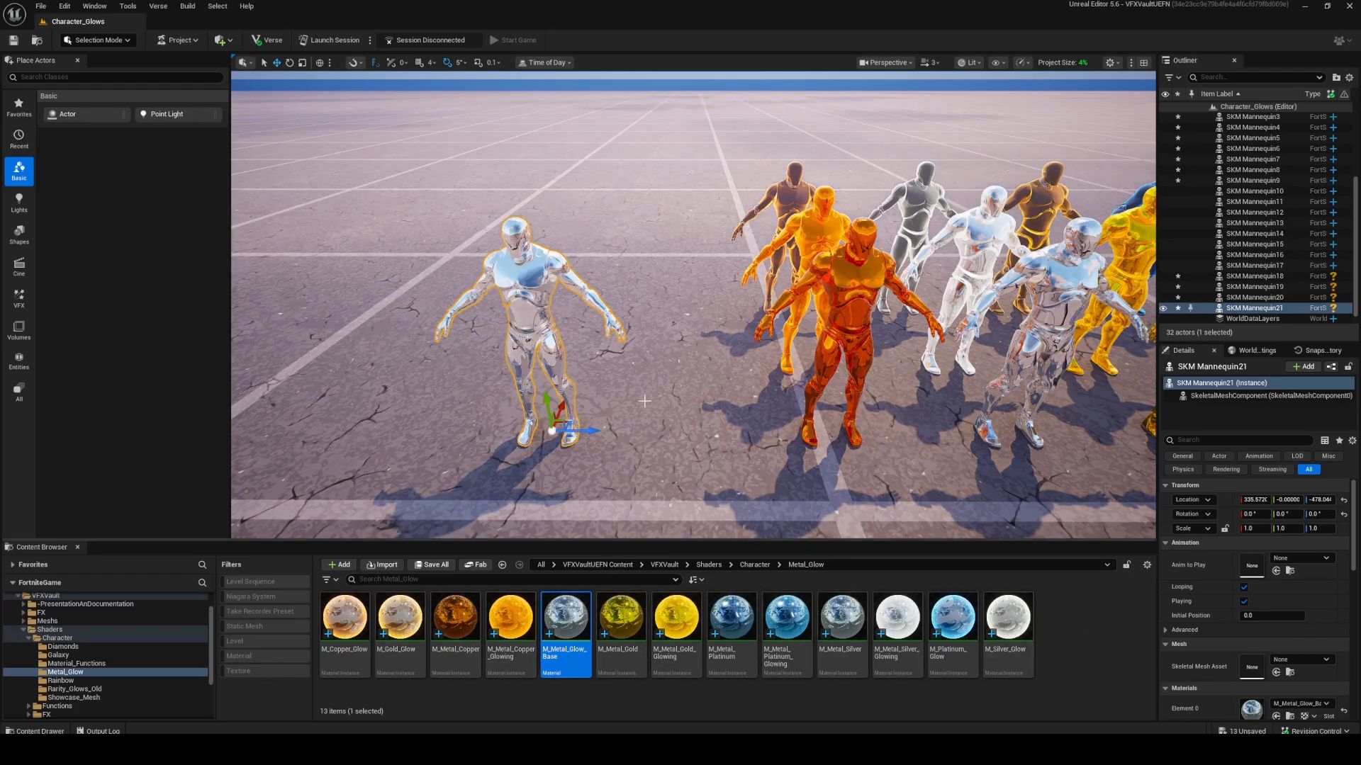
# Move the duplicated mannequin about 65 units back along its Z axis, closer to the copper mannequin
pyautogui.moveTo(598, 434); pyautogui.dragTo(669, 427)
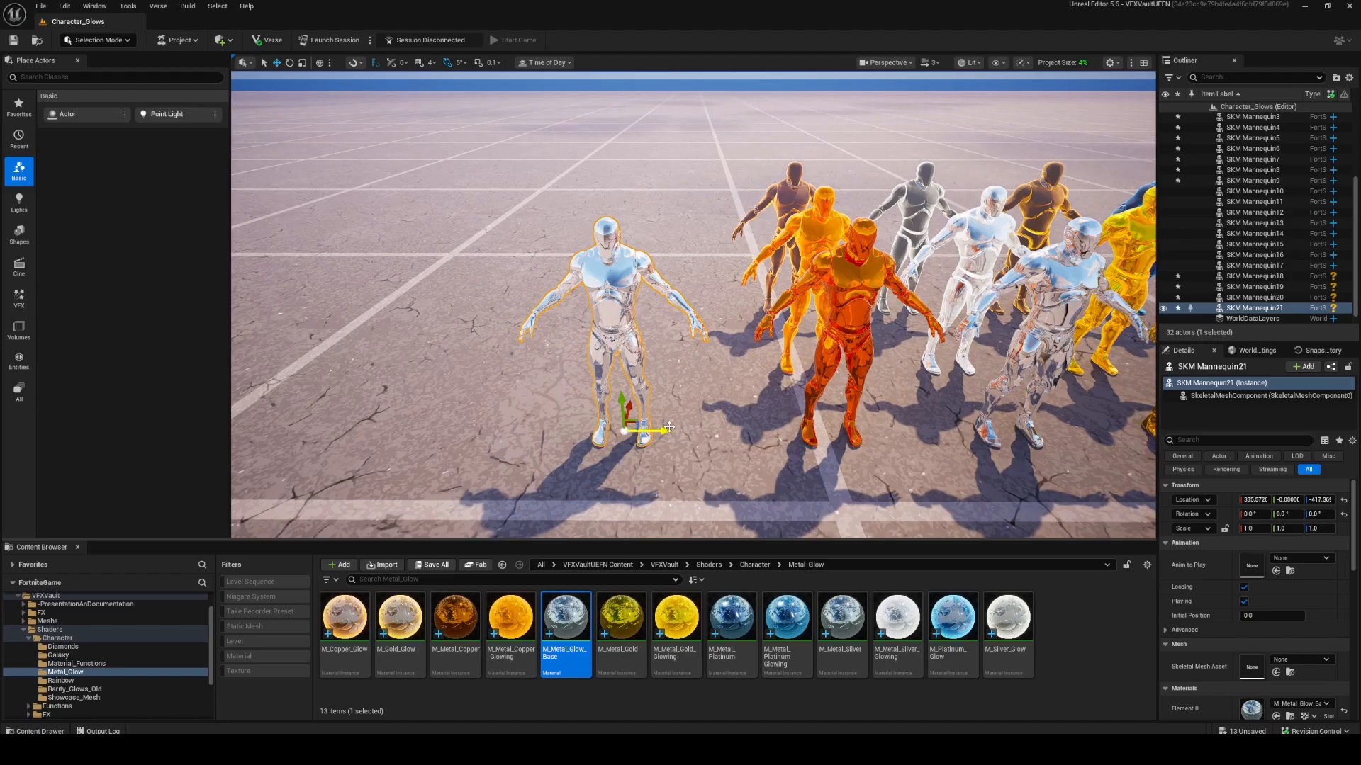
pyautogui.moveTo(663, 430); pyautogui.dragTo(667, 431)
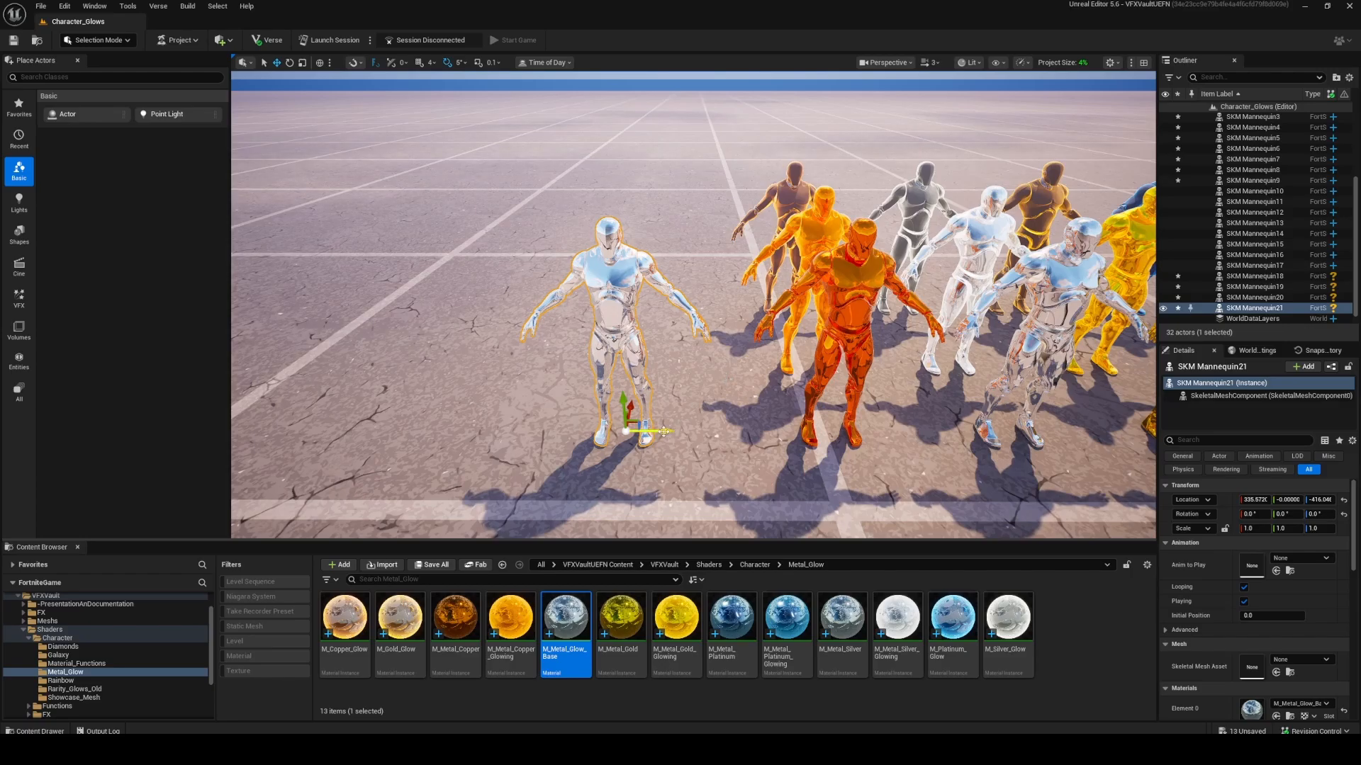
pyautogui.moveTo(663, 431); pyautogui.dragTo(669, 430)
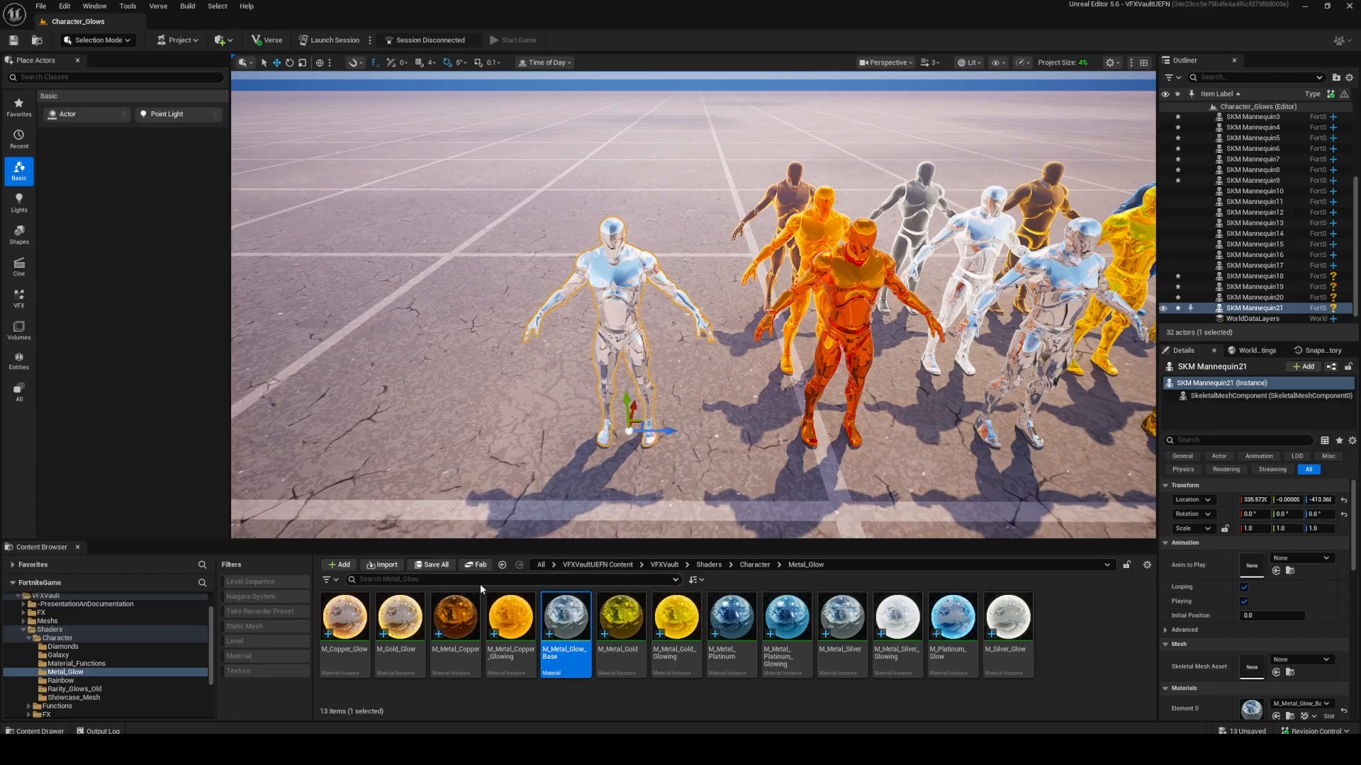
pyautogui.press('s')
pyautogui.moveTo(744, 440)
pyautogui.mouseDown(button='right')
pyautogui.moveTo(779, 437)
pyautogui.moveTo(747, 436)
pyautogui.mouseUp(button='right')
pyautogui.press('w')
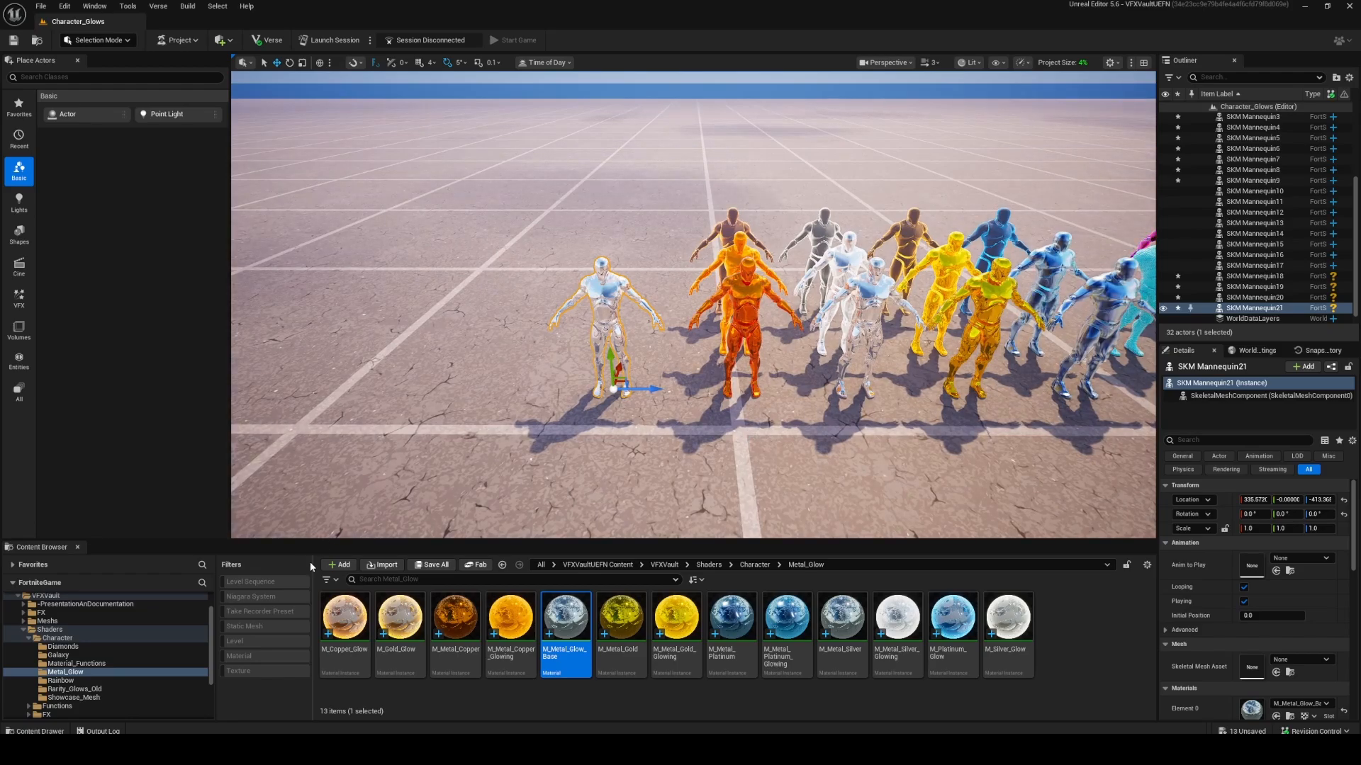
# Place SKM_Mannequin from the Showcase_Mesh folder beyond the chrome mannequin and apply the M_Mannequin_Base material to it
pyautogui.click(84, 689)
pyautogui.click(103, 698)
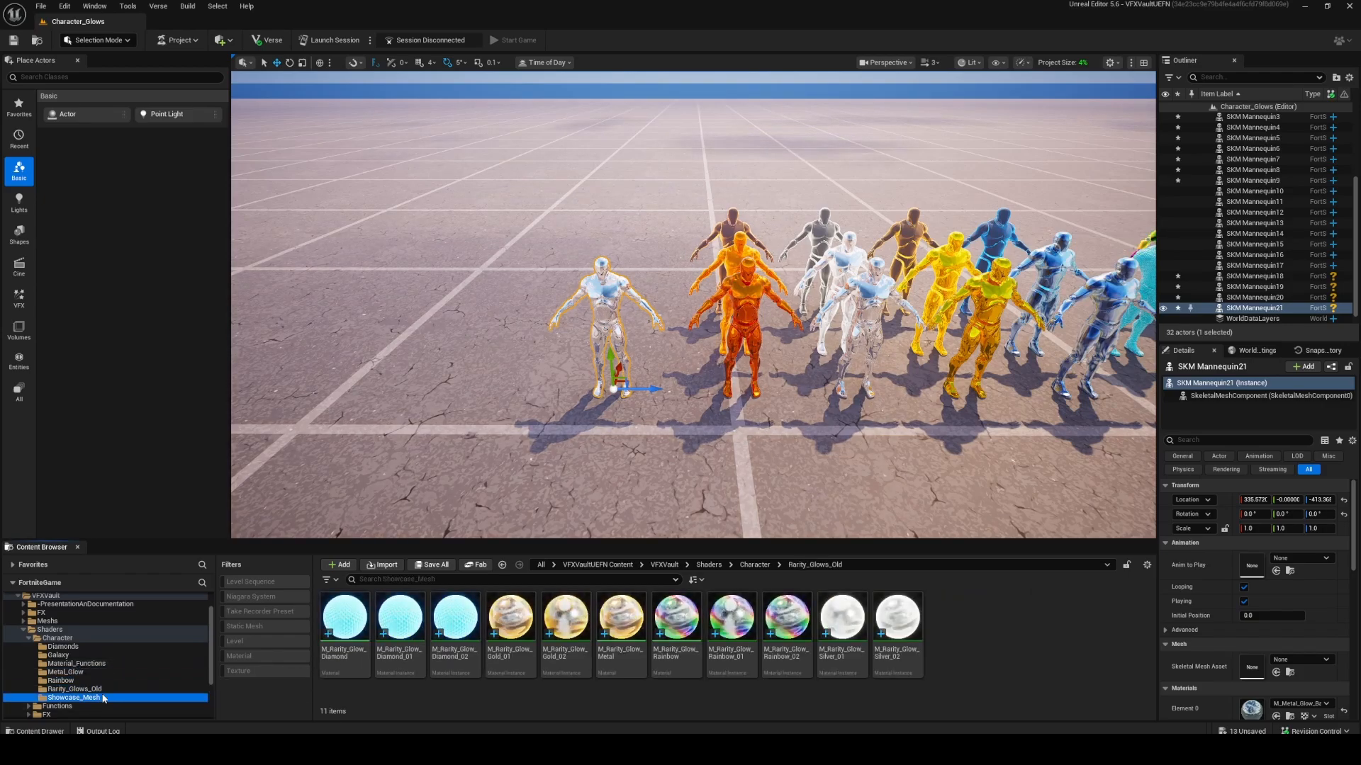
pyautogui.moveTo(399, 616); pyautogui.dragTo(460, 397)
pyautogui.moveTo(344, 618); pyautogui.dragTo(441, 315)
pyautogui.press('f')
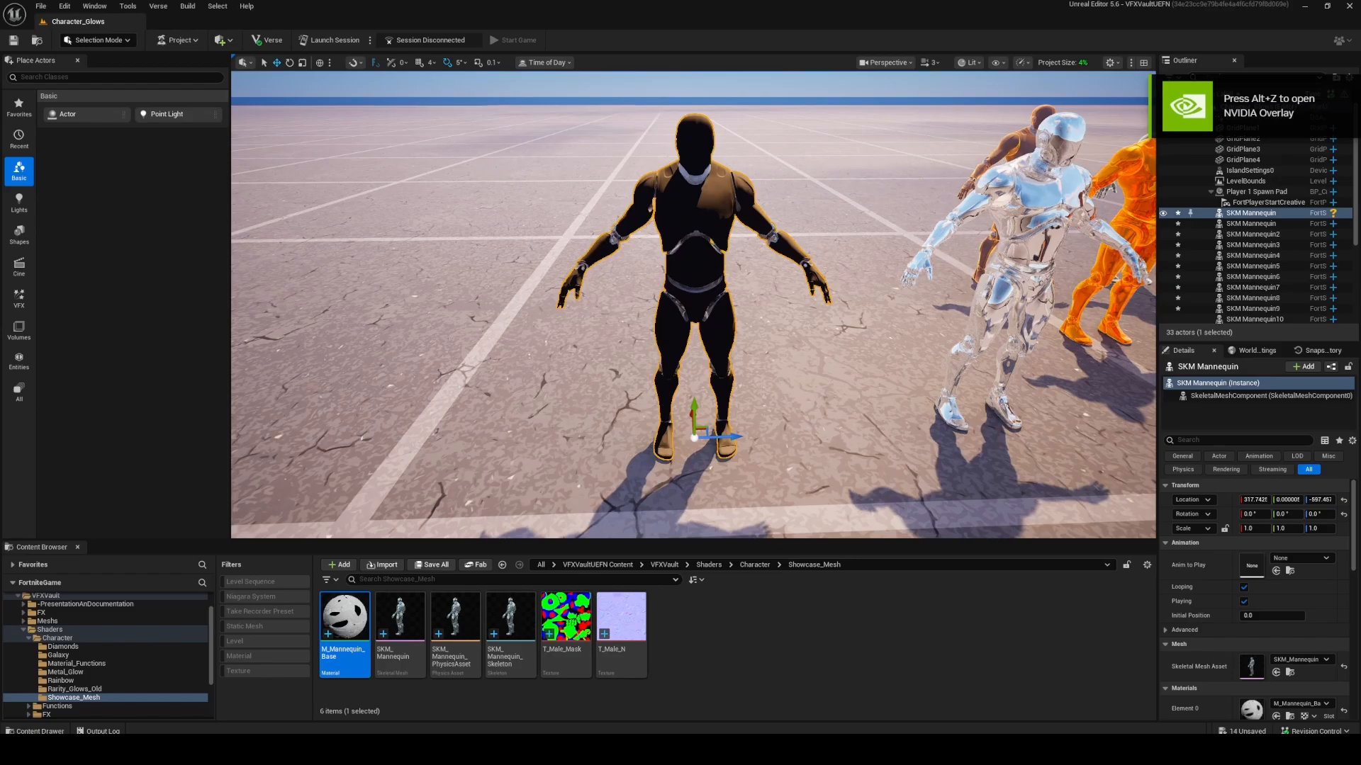
# Examine the plain grey mannequin beside the chrome and copper mannequins from several angles
pyautogui.moveTo(617, 224)
pyautogui.keyDown('alt'); pyautogui.mouseDown()
pyautogui.moveTo(596, 234)
pyautogui.moveTo(617, 224)
pyautogui.mouseUp(); pyautogui.keyUp('alt')
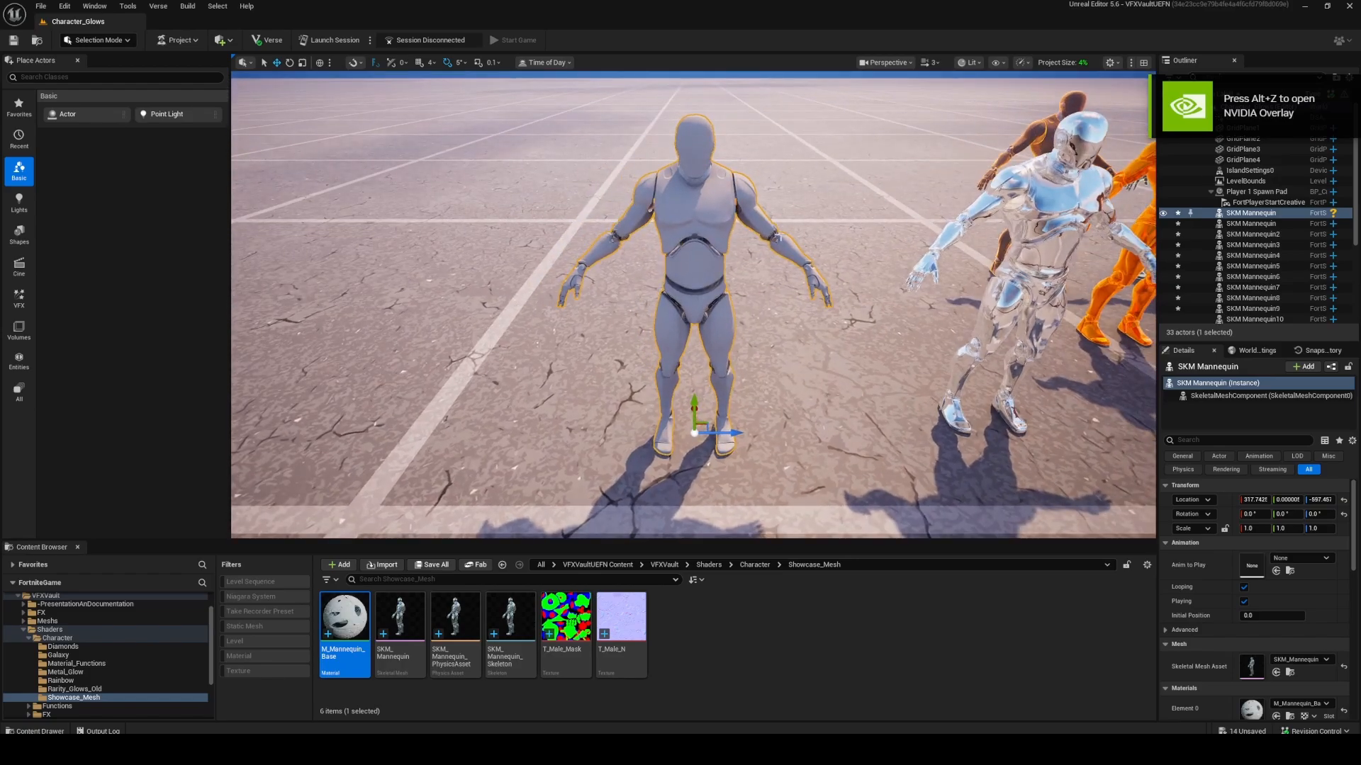
pyautogui.moveTo(778, 237); pyautogui.dragTo(922, 255, button='middle')
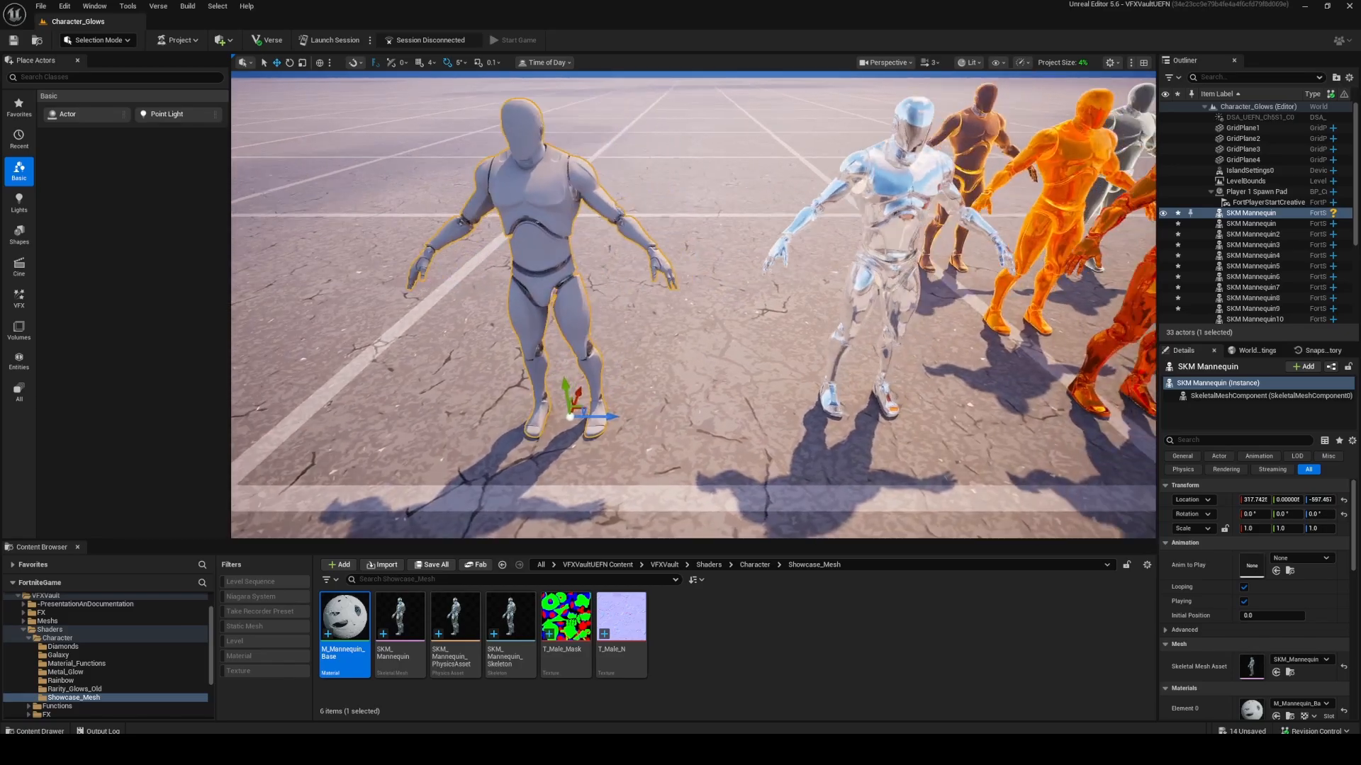
pyautogui.press('s')
pyautogui.moveTo(693, 305)
pyautogui.mouseDown(button='right')
pyautogui.moveTo(712, 305)
pyautogui.moveTo(698, 309)
pyautogui.mouseUp(button='right')
pyautogui.press('d')
pyautogui.press('d')
pyautogui.press('s')
pyautogui.press('d')
pyautogui.press('w')
pyautogui.press('a')
pyautogui.press('s')
pyautogui.press('w')
pyautogui.press('d')
pyautogui.press('a')
# Open the M_Mannequin_Base material full-screen and move its output node well away from the MakeMaterialAttributes node
pyautogui.doubleClick(343, 613)
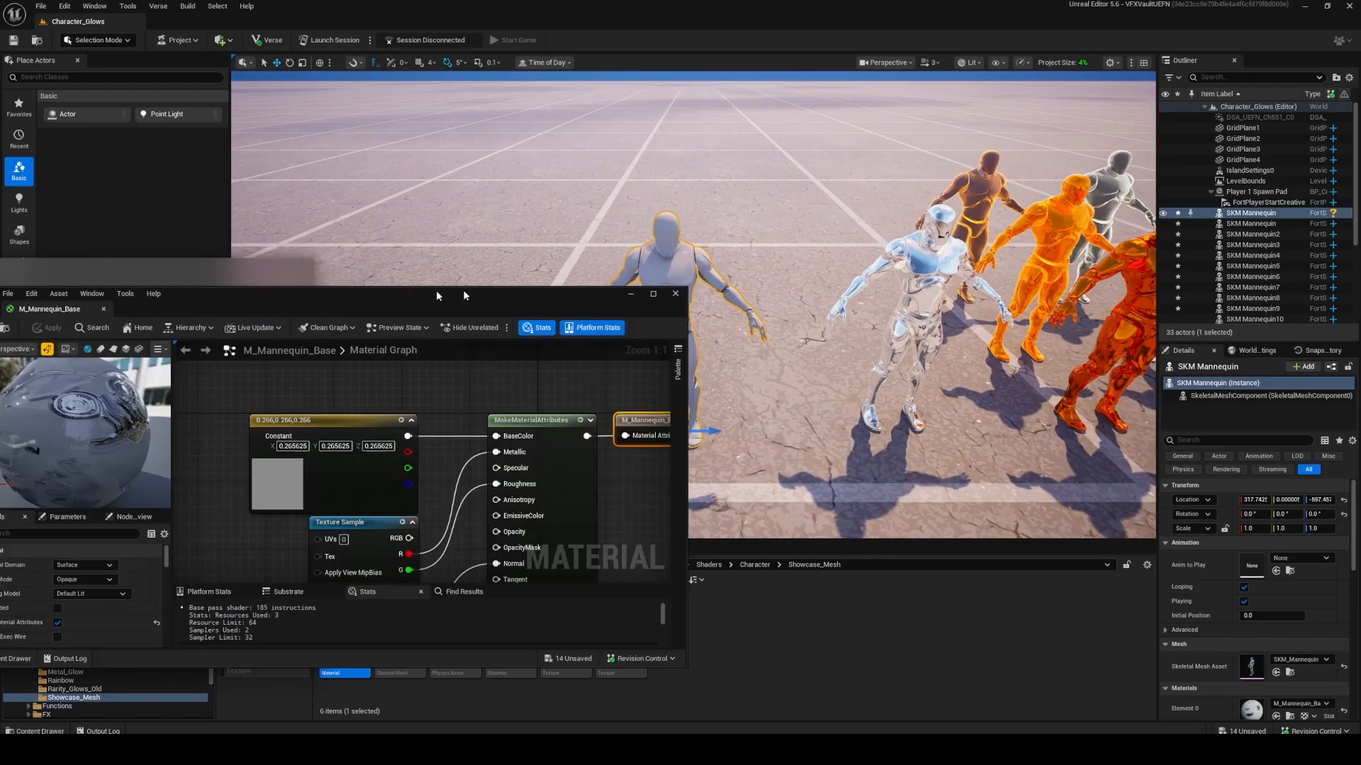
pyautogui.moveTo(436, 291); pyautogui.dragTo(751, 1)
pyautogui.moveTo(950, 292); pyautogui.dragTo(783, 321, button='right')
pyautogui.moveTo(713, 156); pyautogui.dragTo(993, 157)
pyautogui.moveTo(723, 253); pyautogui.dragTo(785, 244, button='right')
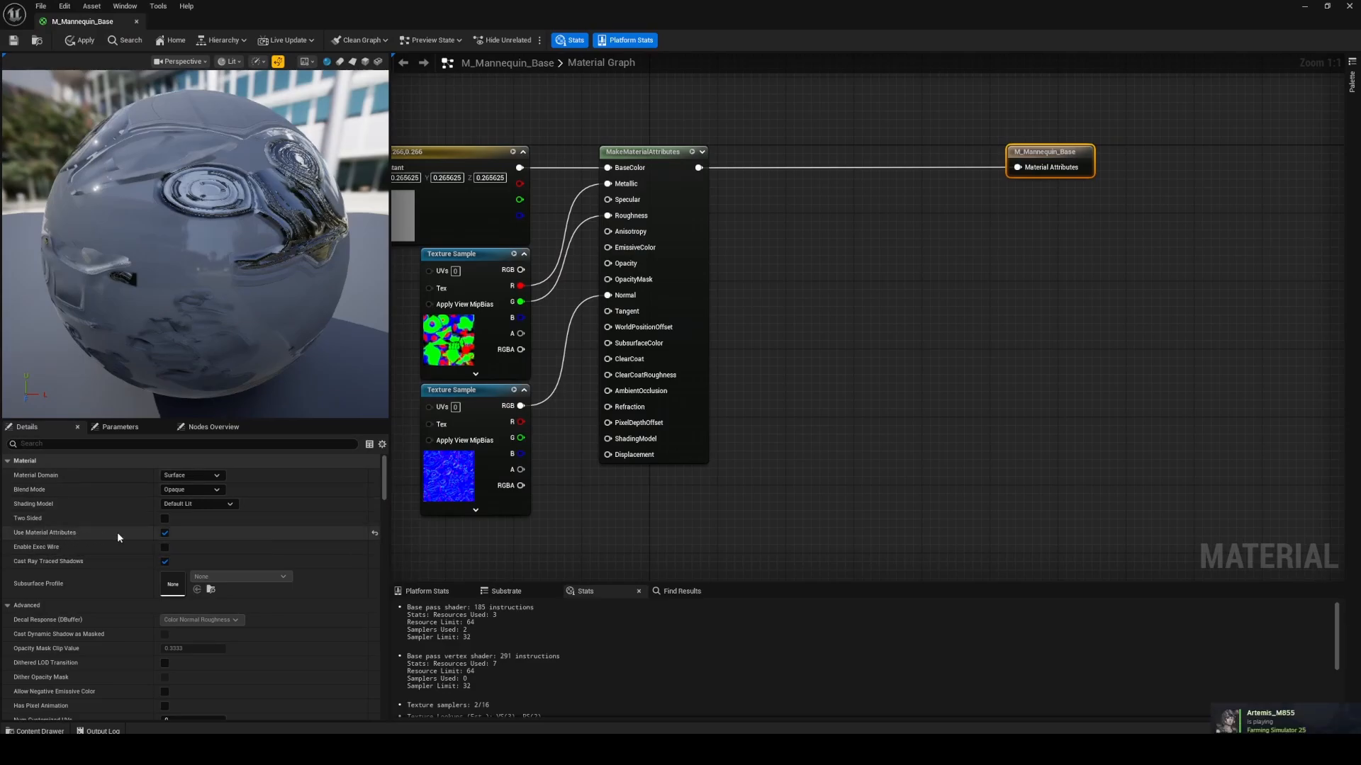
# Examine the constant color and two Texture Sample nodes that feed the MakeMaterialAttributes node
pyautogui.moveTo(583, 383); pyautogui.dragTo(734, 407, button='right')
pyautogui.moveTo(513, 154)
pyautogui.mouseDown()
pyautogui.moveTo(650, 441)
pyautogui.moveTo(559, 414)
pyautogui.mouseUp()
pyautogui.click(626, 257)
pyautogui.moveTo(524, 110); pyautogui.dragTo(630, 492)
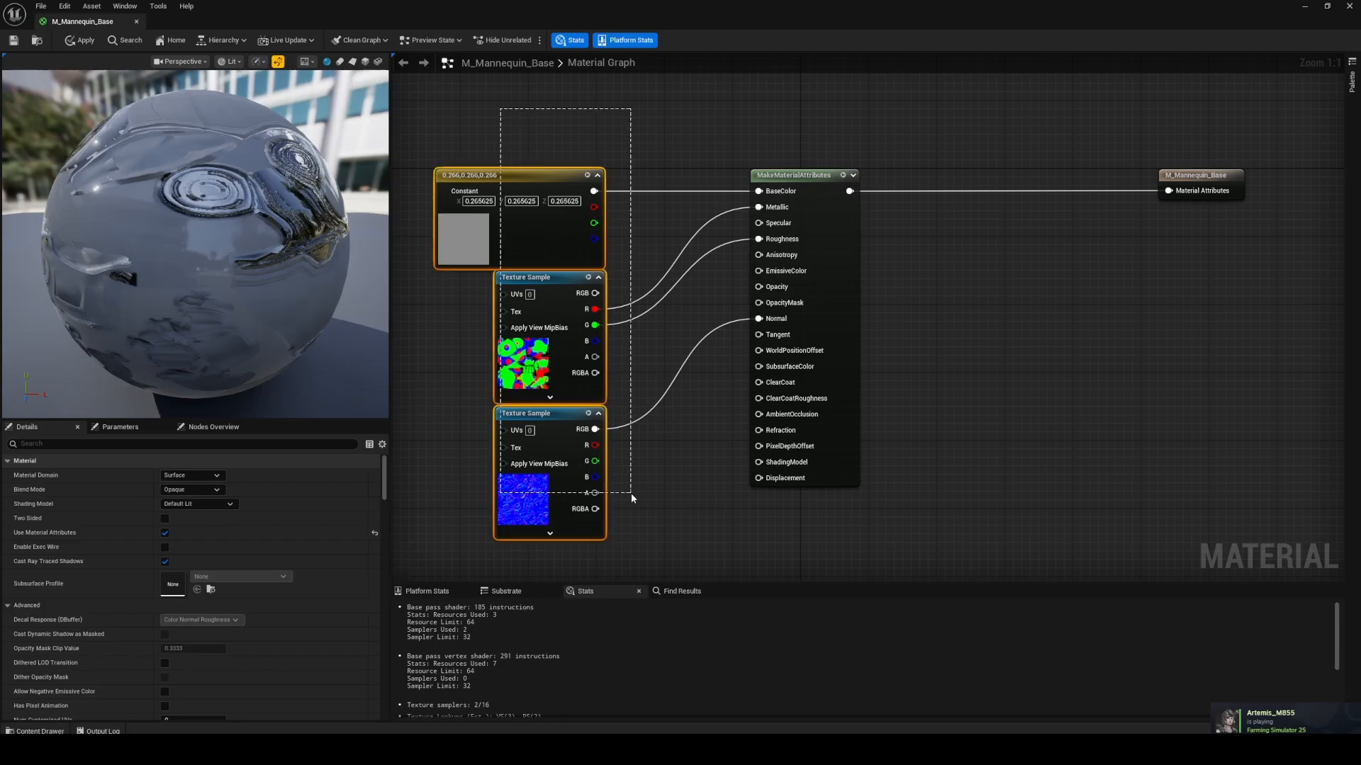
pyautogui.click(664, 210)
pyautogui.moveTo(532, 125); pyautogui.dragTo(644, 434)
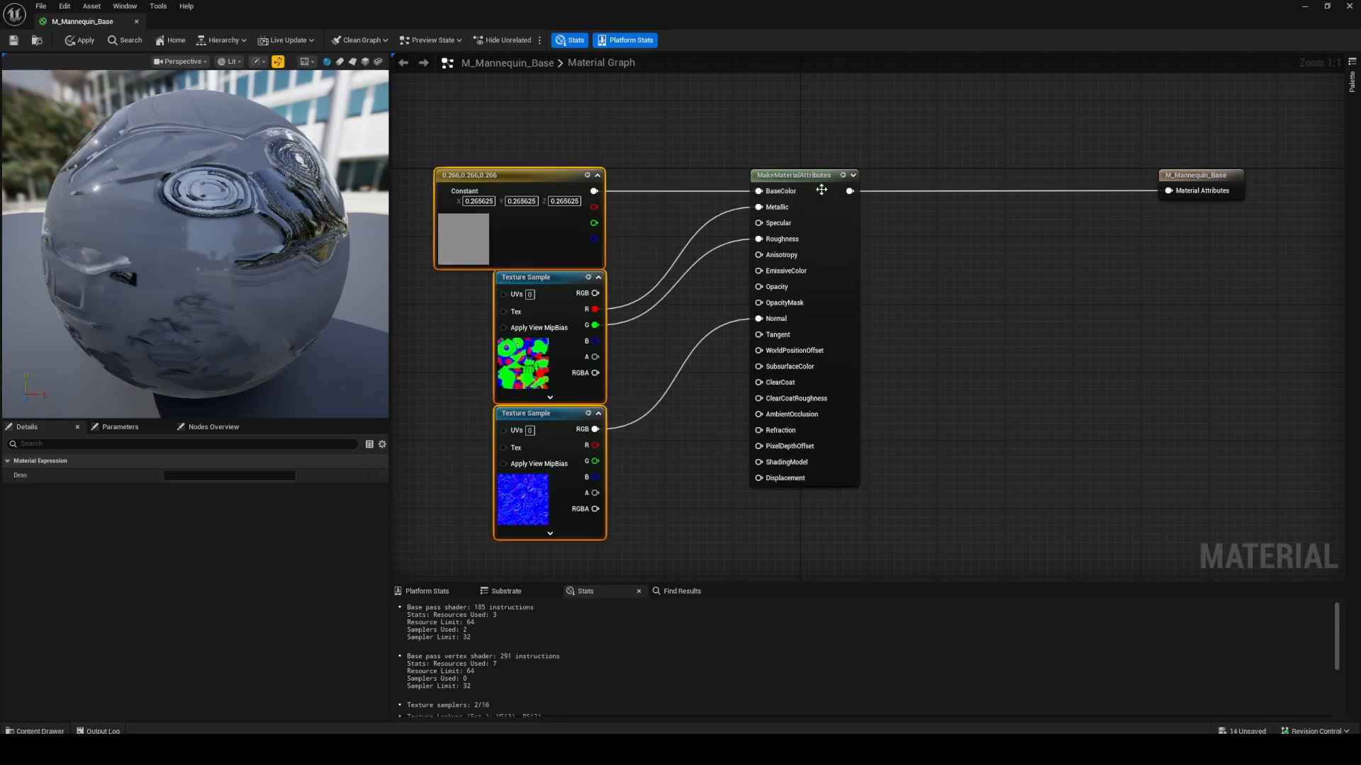
pyautogui.click(670, 270)
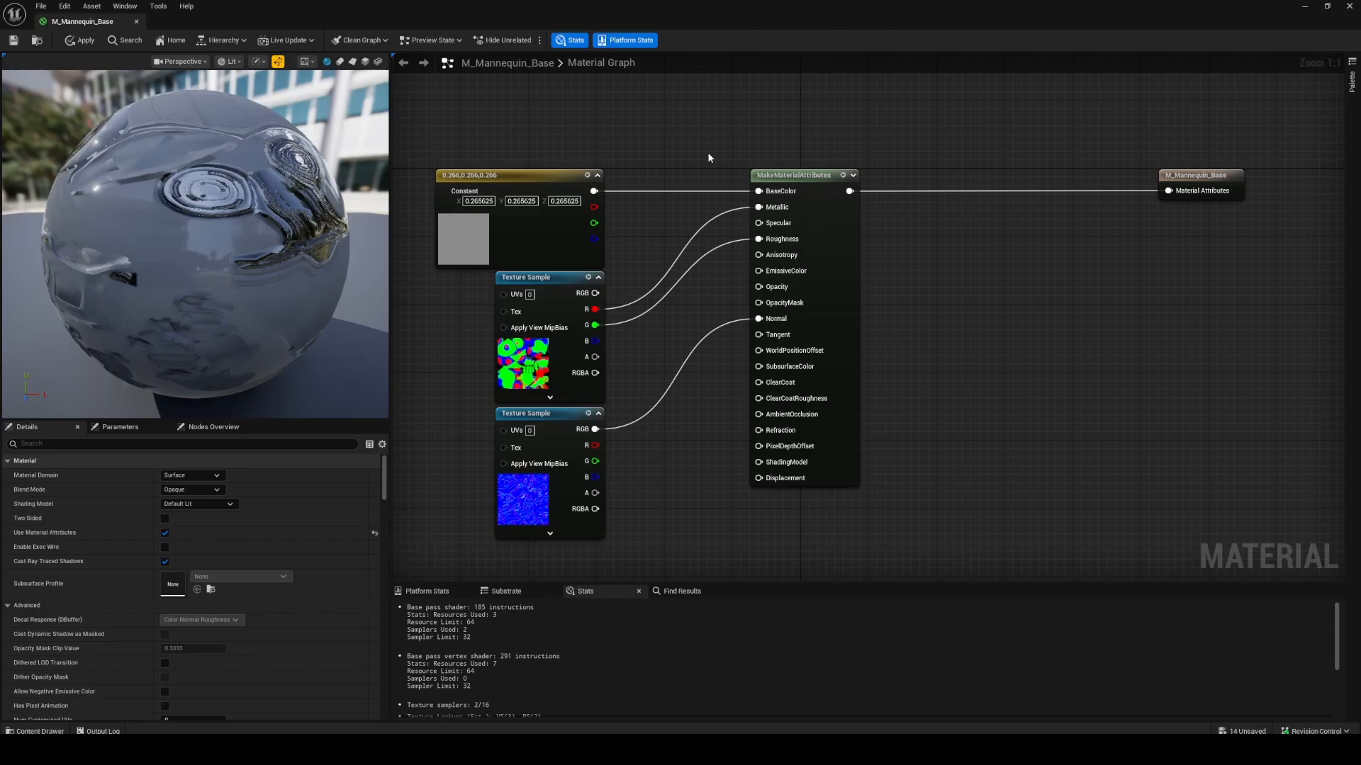
# Turn off Use Material Attributes, wire Base Color, Metallic, Roughness and Normal directly into the material output, and move MakeMaterialAttributes aside
pyautogui.click(165, 533)
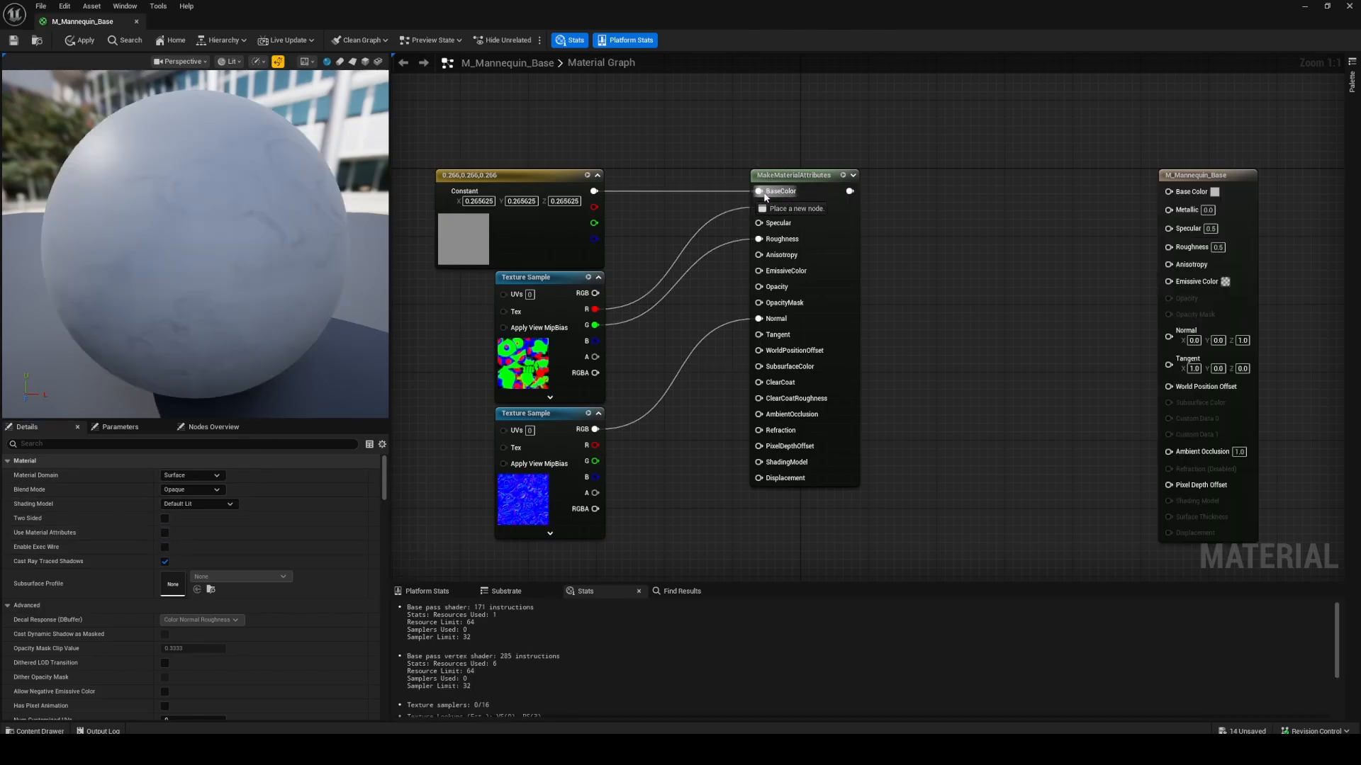
pyautogui.keyDown('ctrl'); pyautogui.moveTo(760, 193); pyautogui.dragTo(1205, 193); pyautogui.keyUp('ctrl')
pyautogui.keyDown('ctrl'); pyautogui.moveTo(758, 207); pyautogui.dragTo(1169, 207); pyautogui.keyUp('ctrl')
pyautogui.keyDown('ctrl'); pyautogui.moveTo(758, 239); pyautogui.dragTo(1185, 244); pyautogui.keyUp('ctrl')
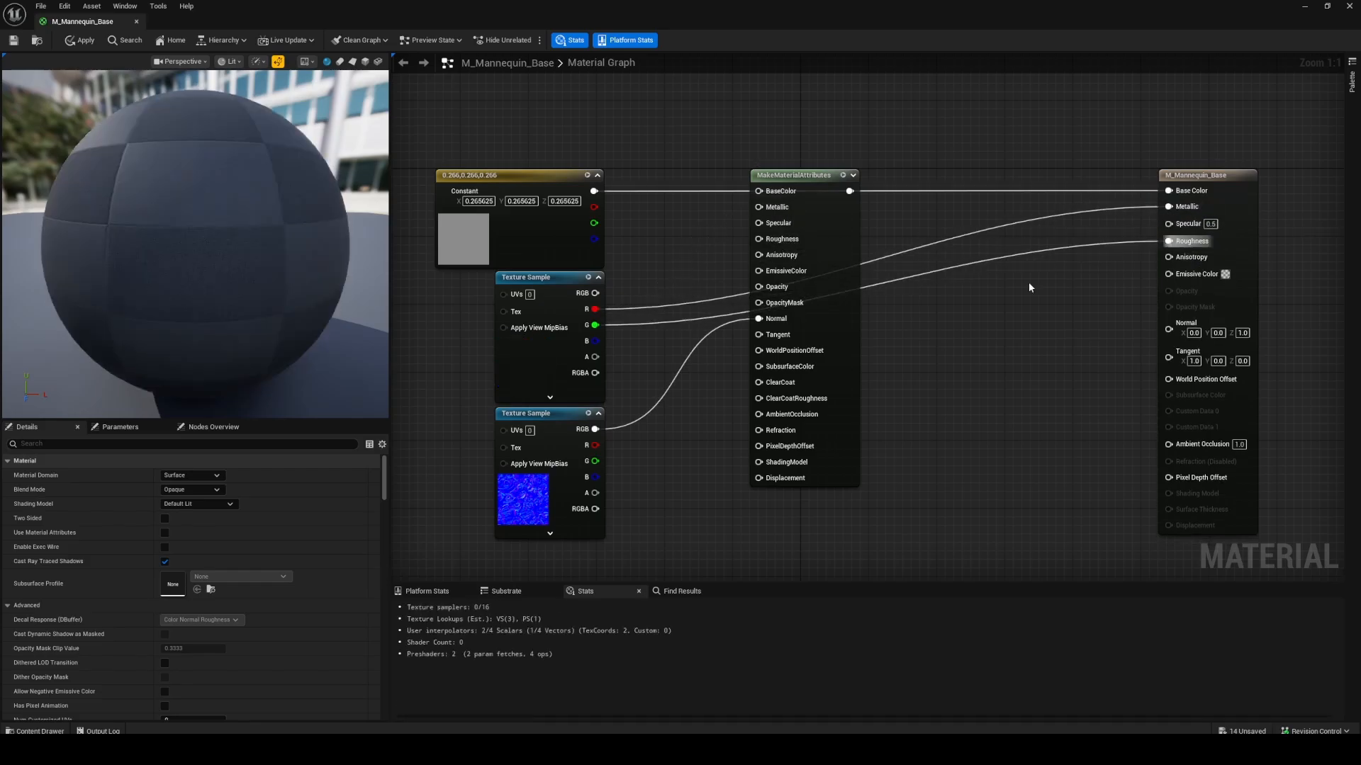
pyautogui.keyDown('ctrl'); pyautogui.moveTo(758, 318); pyautogui.dragTo(1171, 325); pyautogui.keyUp('ctrl')
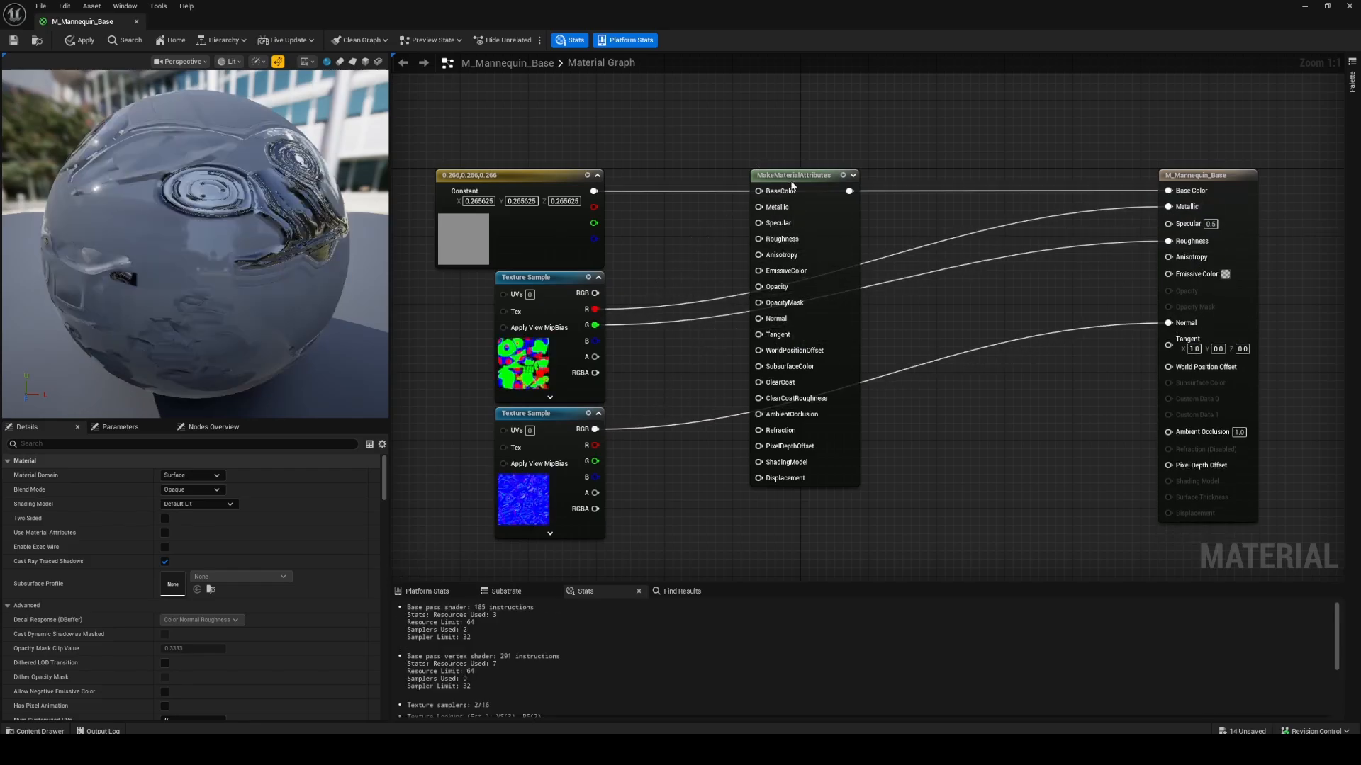
pyautogui.moveTo(791, 180); pyautogui.dragTo(843, 571)
pyautogui.moveTo(879, 374); pyautogui.dragTo(781, 496, button='right')
pyautogui.click(780, 496)
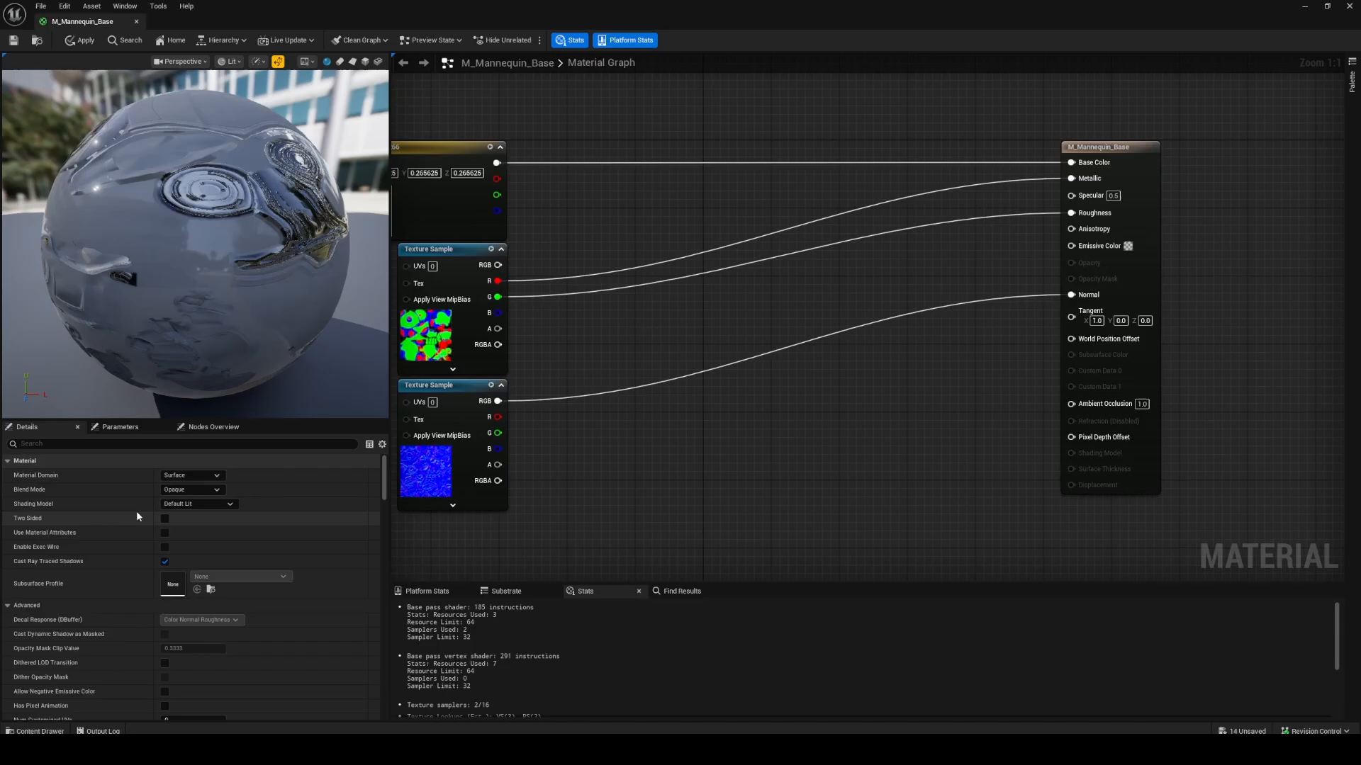
# Turn on Use Material Attributes and route the BaseColor, Metallic, Roughness and Normal connections through MakeMaterialAttributes, aligning it with the output node
pyautogui.click(165, 534)
pyautogui.moveTo(796, 394); pyautogui.dragTo(831, 284, button='right')
pyautogui.moveTo(907, 453); pyautogui.dragTo(889, 296, button='right')
pyautogui.moveTo(786, 426); pyautogui.dragTo(749, 153)
pyautogui.moveTo(515, 152); pyautogui.dragTo(697, 218)
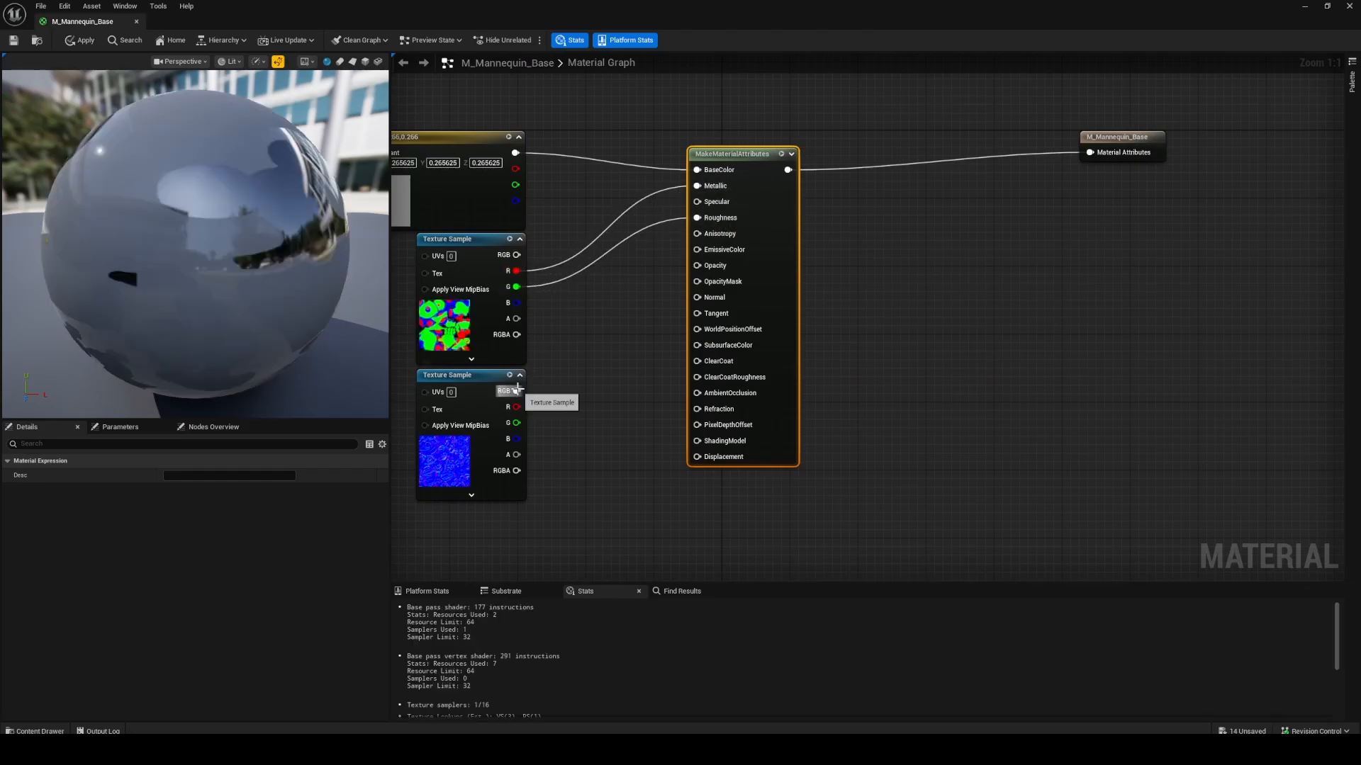
pyautogui.moveTo(516, 390); pyautogui.dragTo(698, 296)
pyautogui.moveTo(739, 165); pyautogui.dragTo(664, 148)
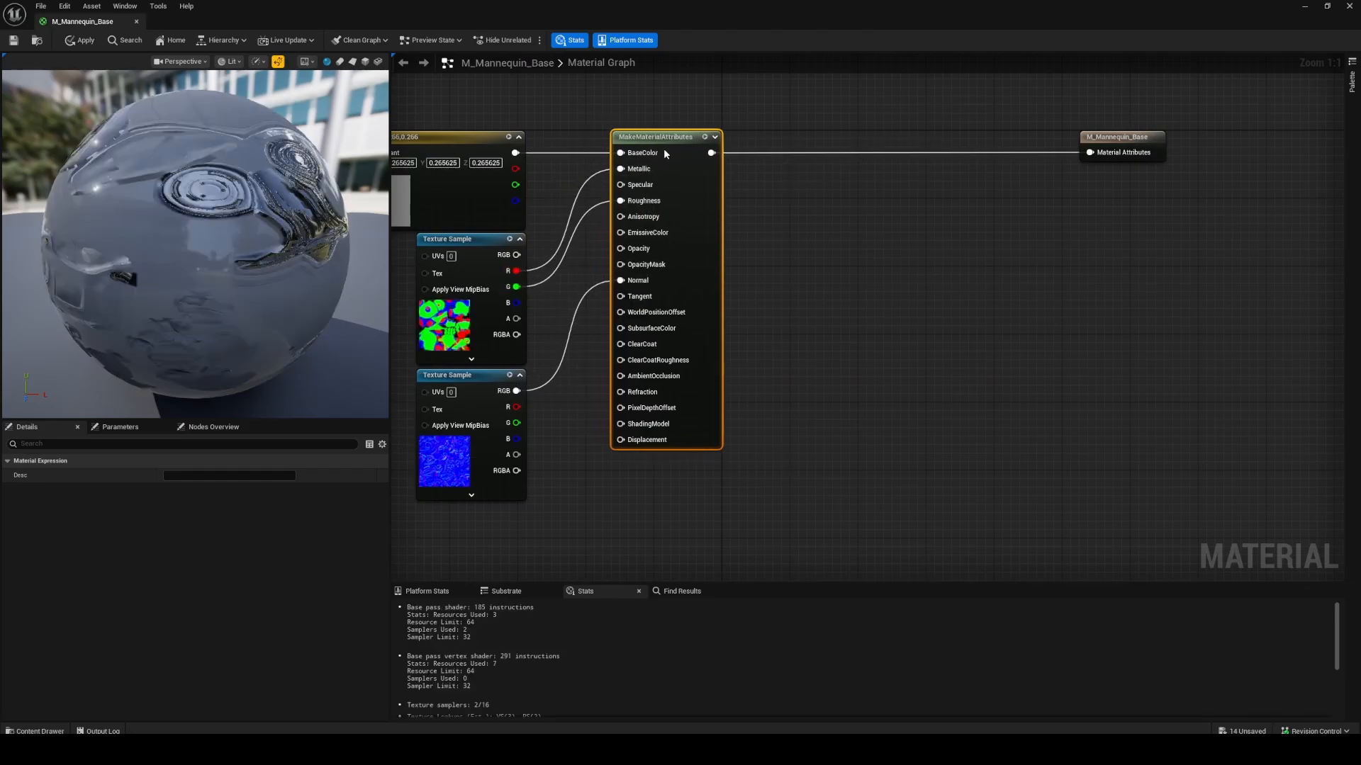
pyautogui.click(881, 212)
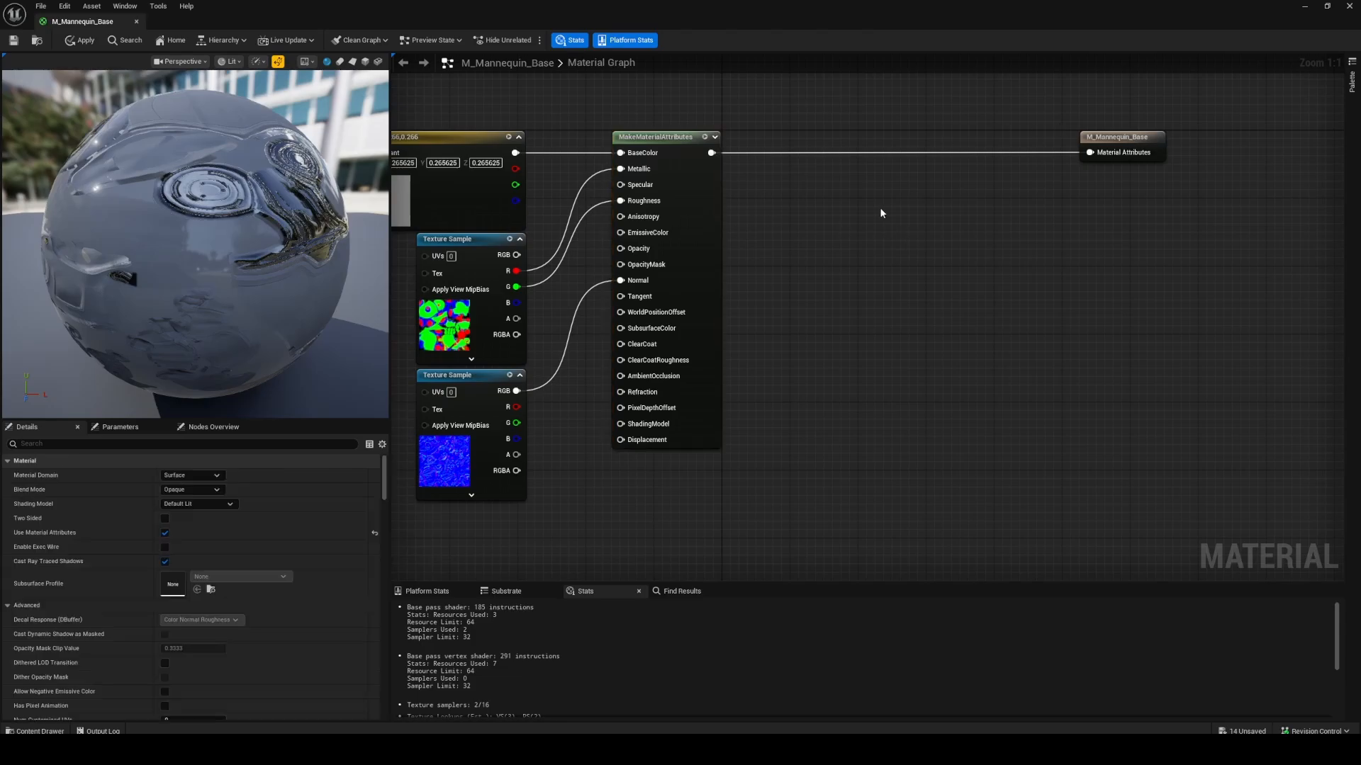
# Leave the material graph, return to the level and select the front copper mannequin
pyautogui.moveTo(368, 5); pyautogui.dragTo(626, 107)
pyautogui.click(926, 101)
pyautogui.moveTo(780, 248); pyautogui.dragTo(779, 248, button='right')
pyautogui.press('d')
pyautogui.click(730, 267)
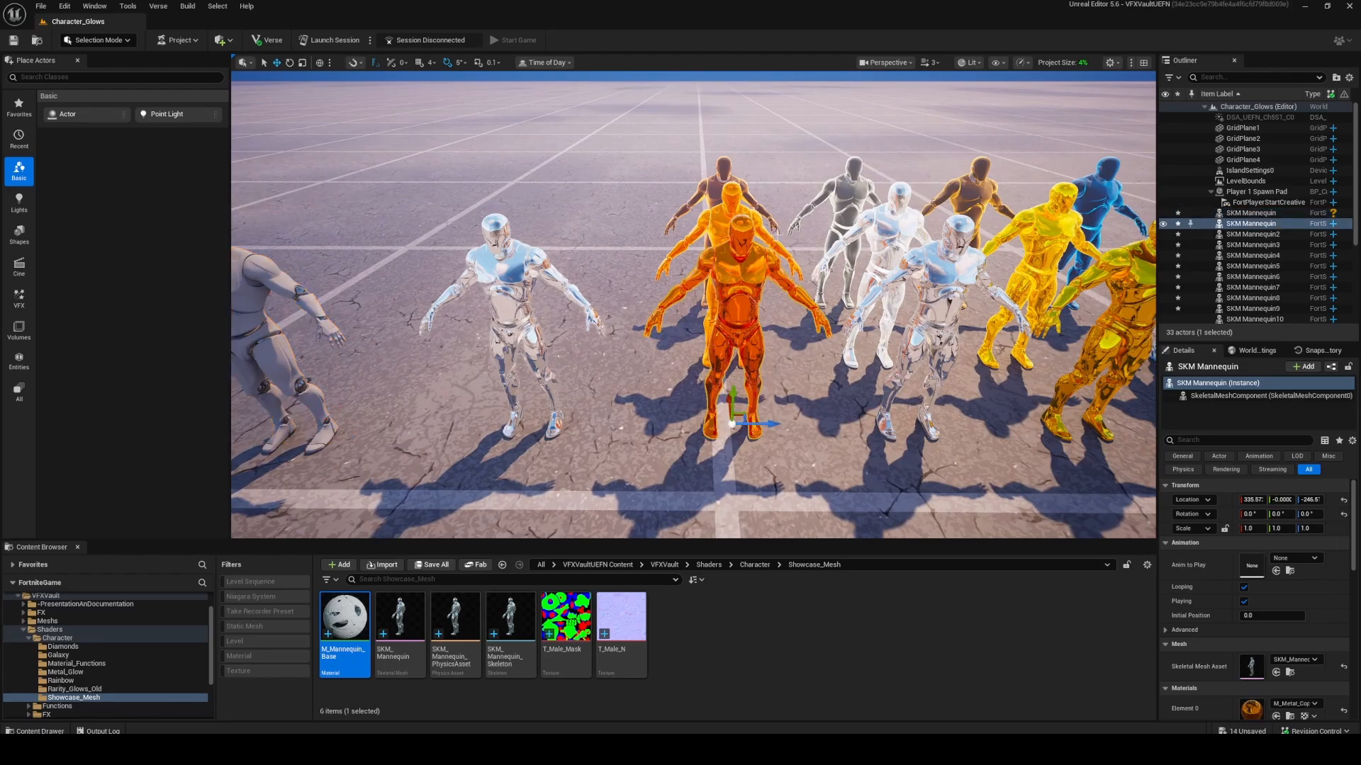
# Select the front platinum glowing mannequin and locate its Element 0 material, M_Metal_Platinum_Glowing, in the Content Browser
pyautogui.press('w')
pyautogui.moveTo(966, 201); pyautogui.dragTo(923, 195, button='right')
pyautogui.press('s')
pyautogui.press('d')
pyautogui.click(879, 312)
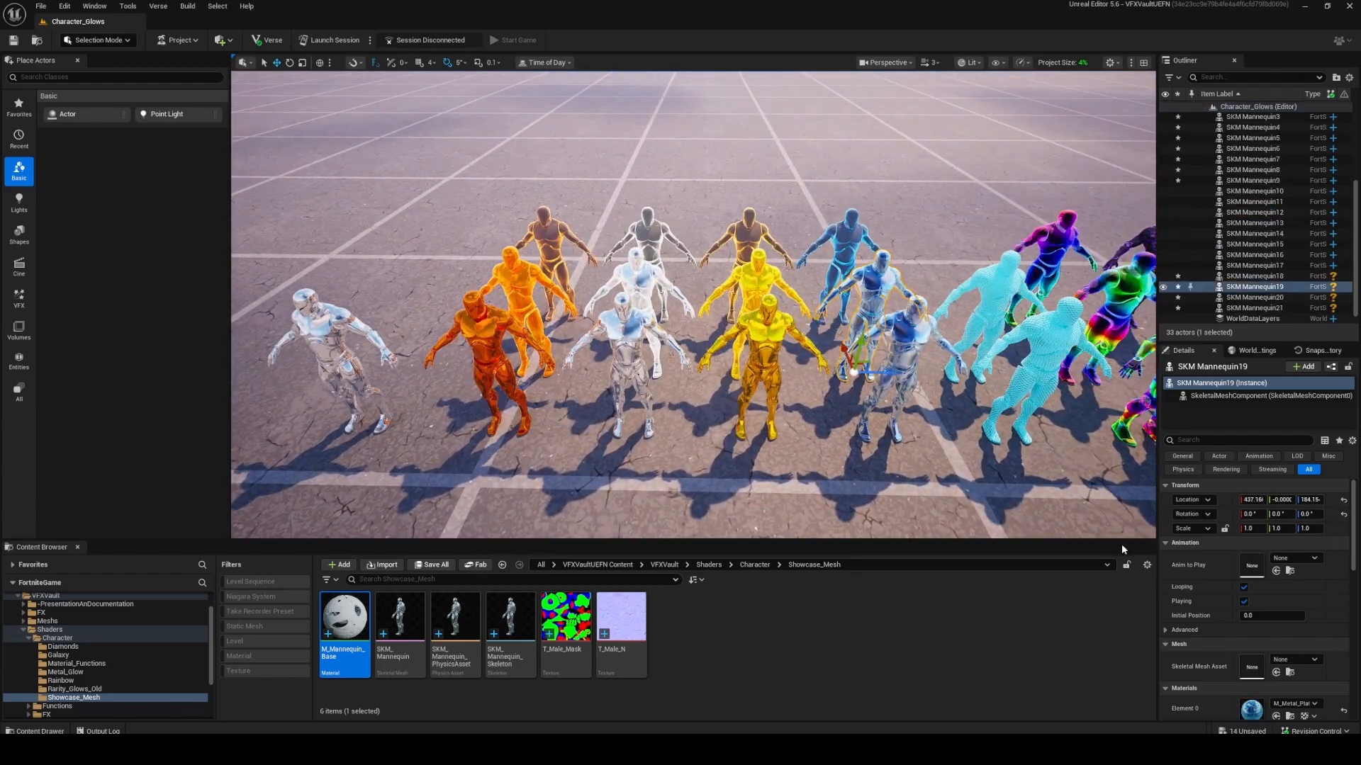
pyautogui.scroll(-3, 1287, 619)
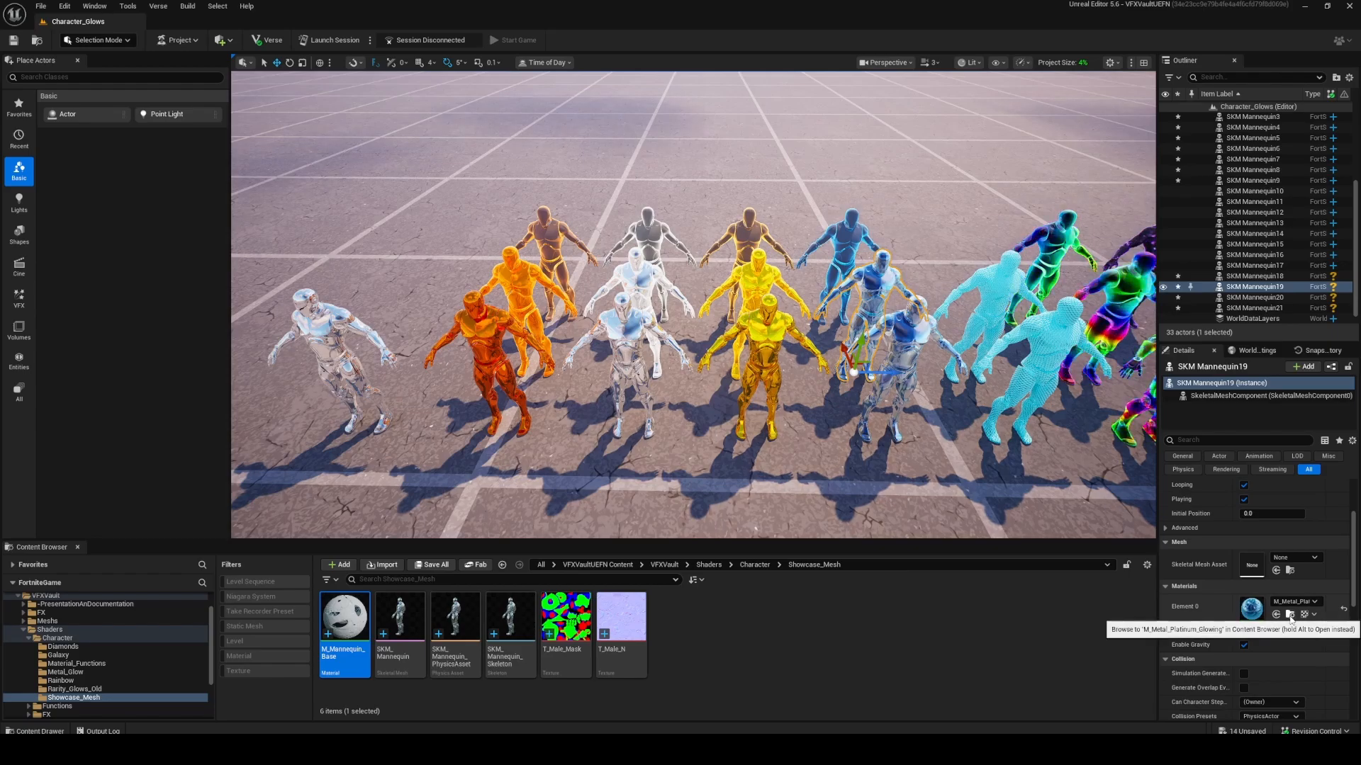
pyautogui.click(1289, 614)
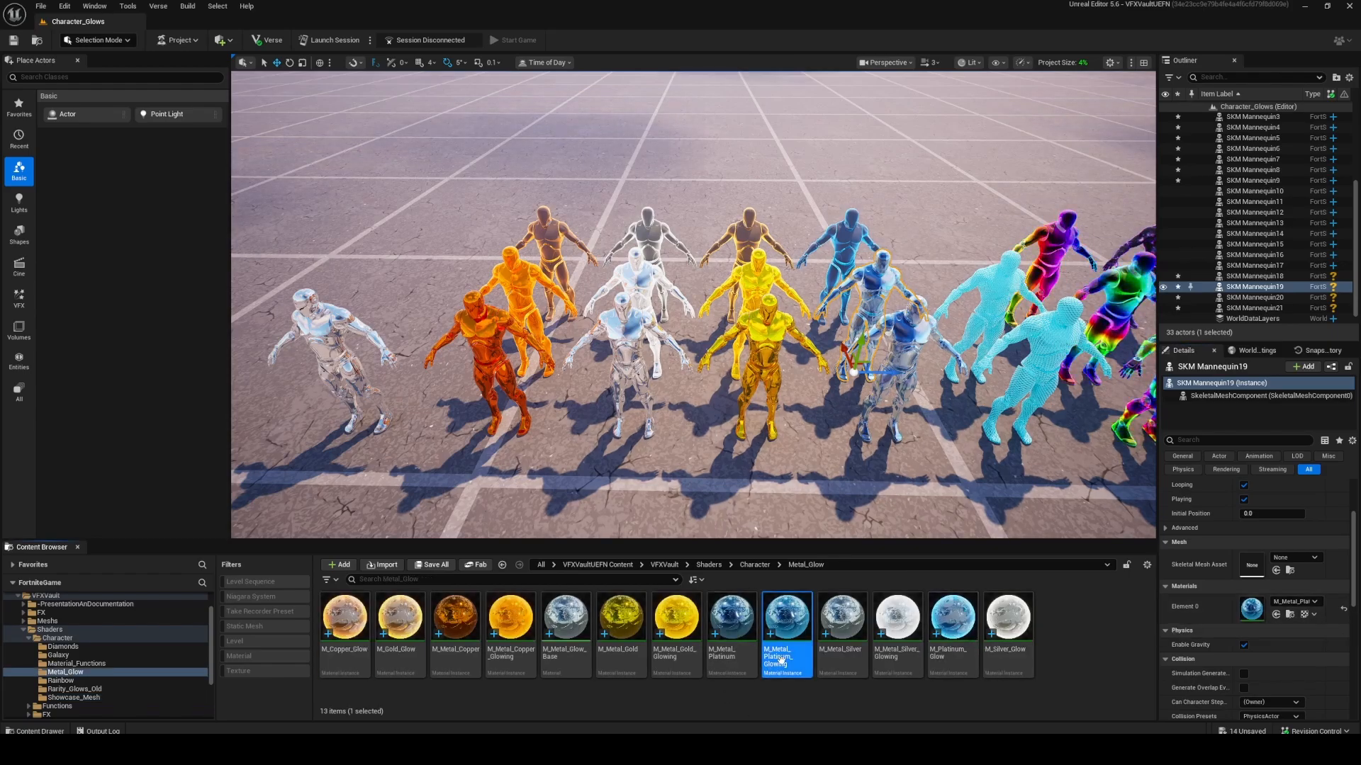
# Open the M_Metal_Platinum_Glowing instance and its parent material M_Metal_Glow_Base, and maximize the material editor
pyautogui.moveTo(739, 491); pyautogui.dragTo(747, 482, button='right')
pyautogui.doubleClick(787, 620)
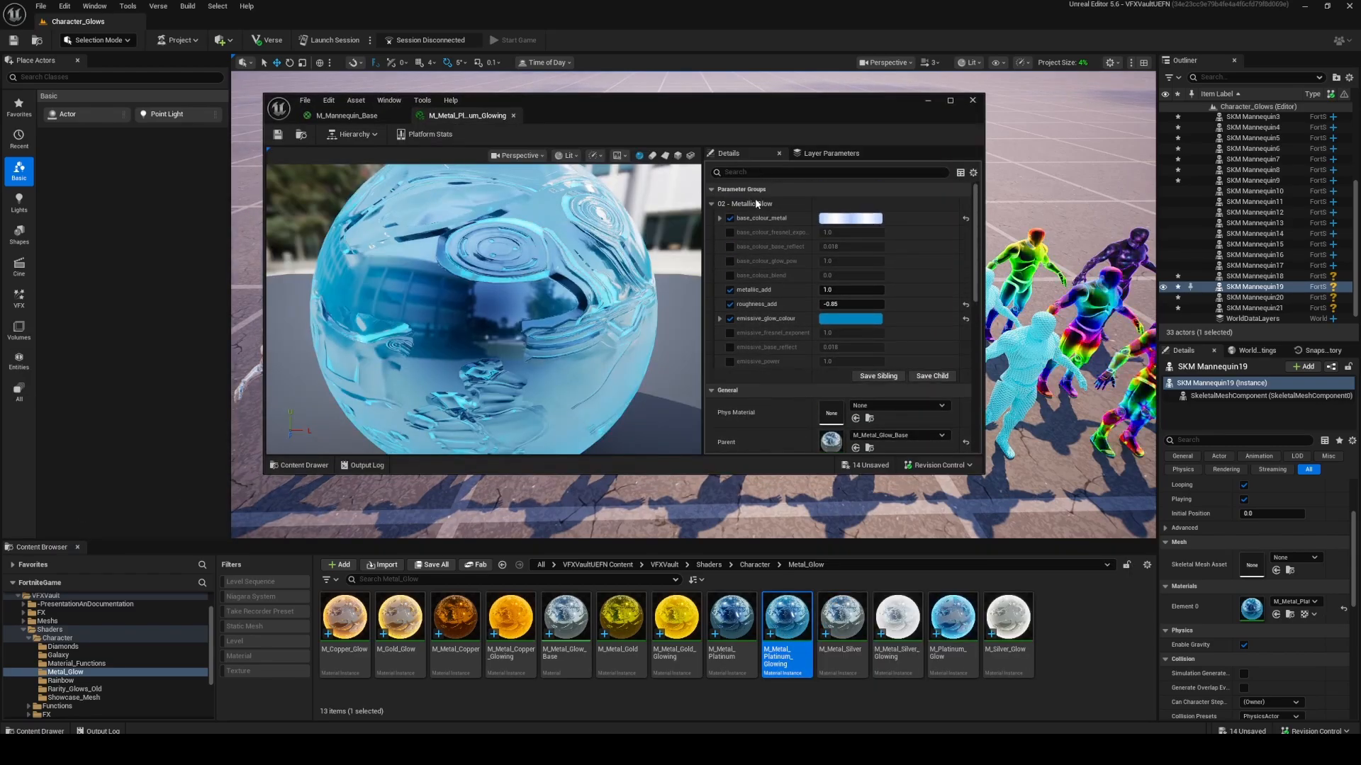
pyautogui.scroll(-3, 779, 371)
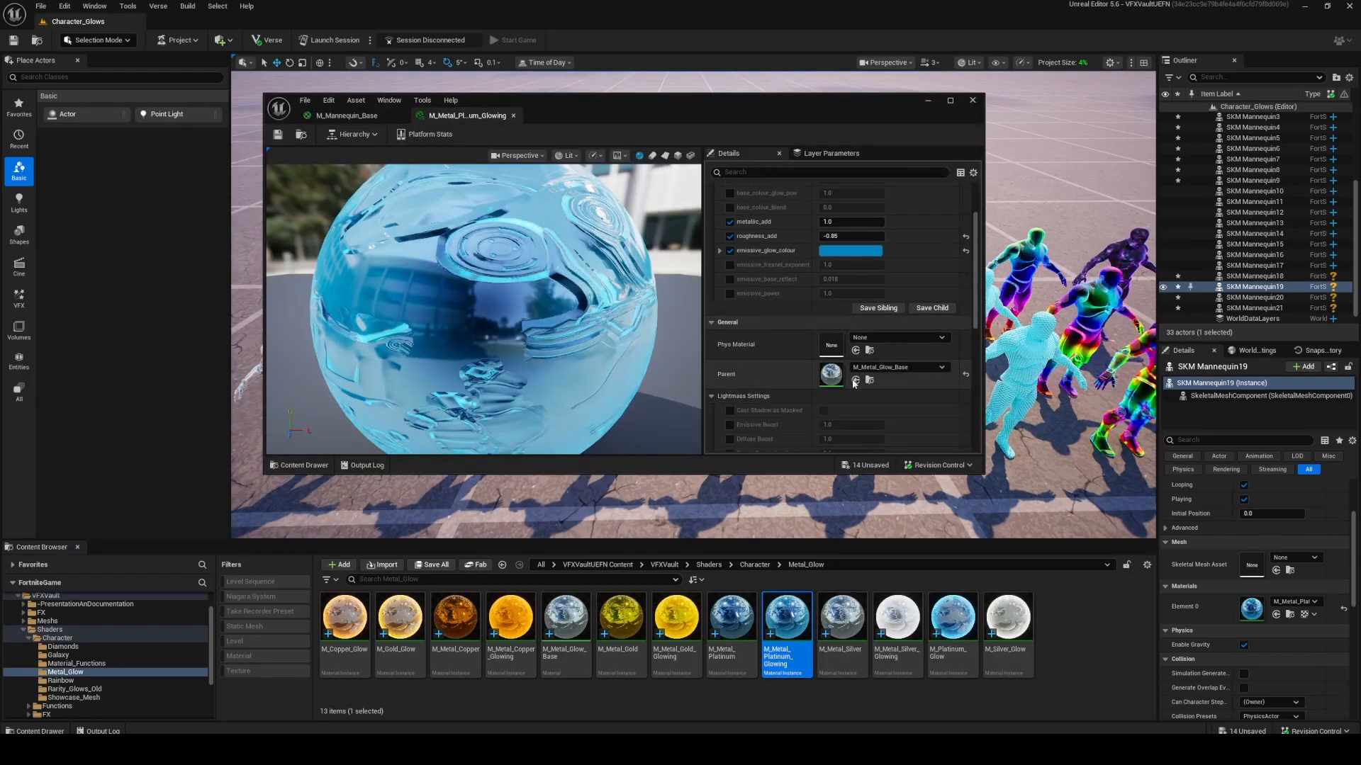
pyautogui.doubleClick(834, 376)
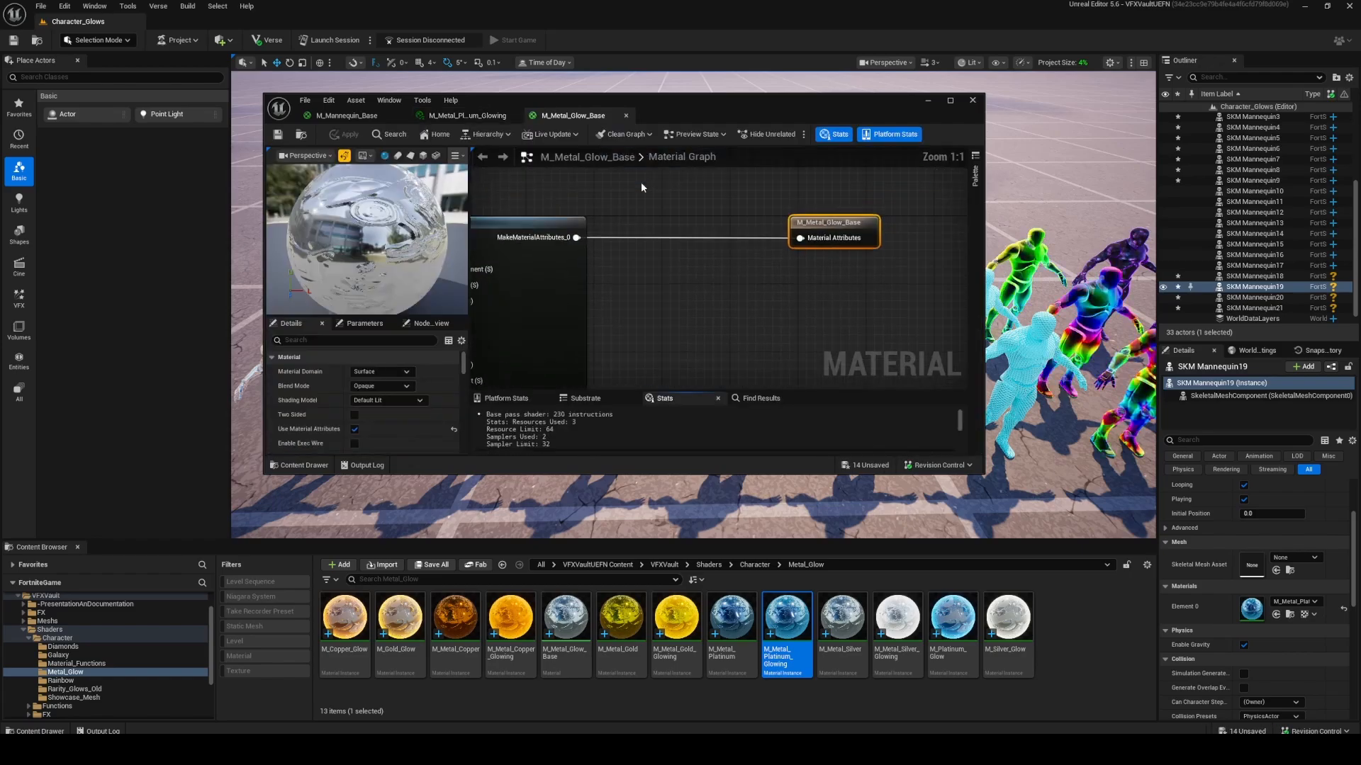
pyautogui.moveTo(748, 100); pyautogui.dragTo(715, 2)
# Examine the constant color, Texture Sample and MakeMaterialAttributes nodes in the M_Metal_Glow_Base graph
pyautogui.scroll(-5, 1056, 142)
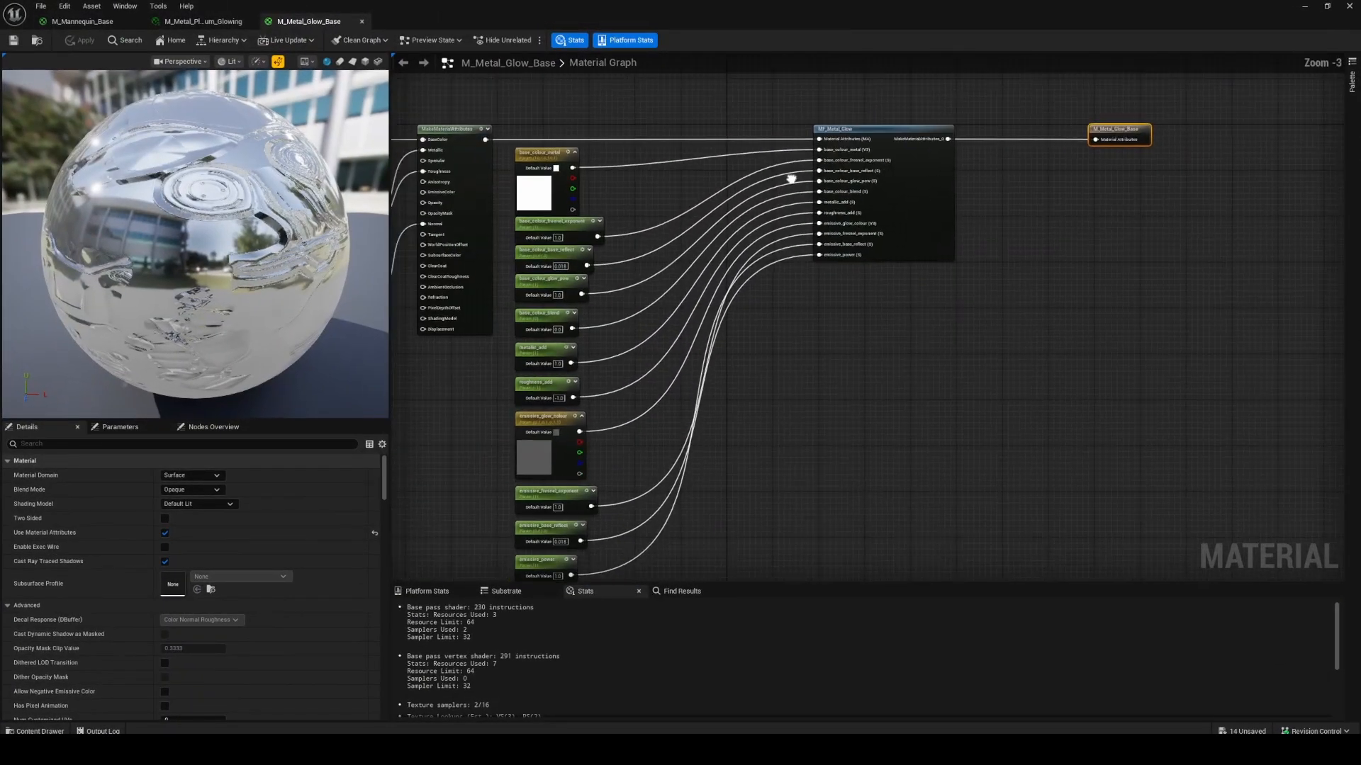
pyautogui.moveTo(862, 222); pyautogui.dragTo(849, 270, button='right')
pyautogui.scroll(1, 537, 193)
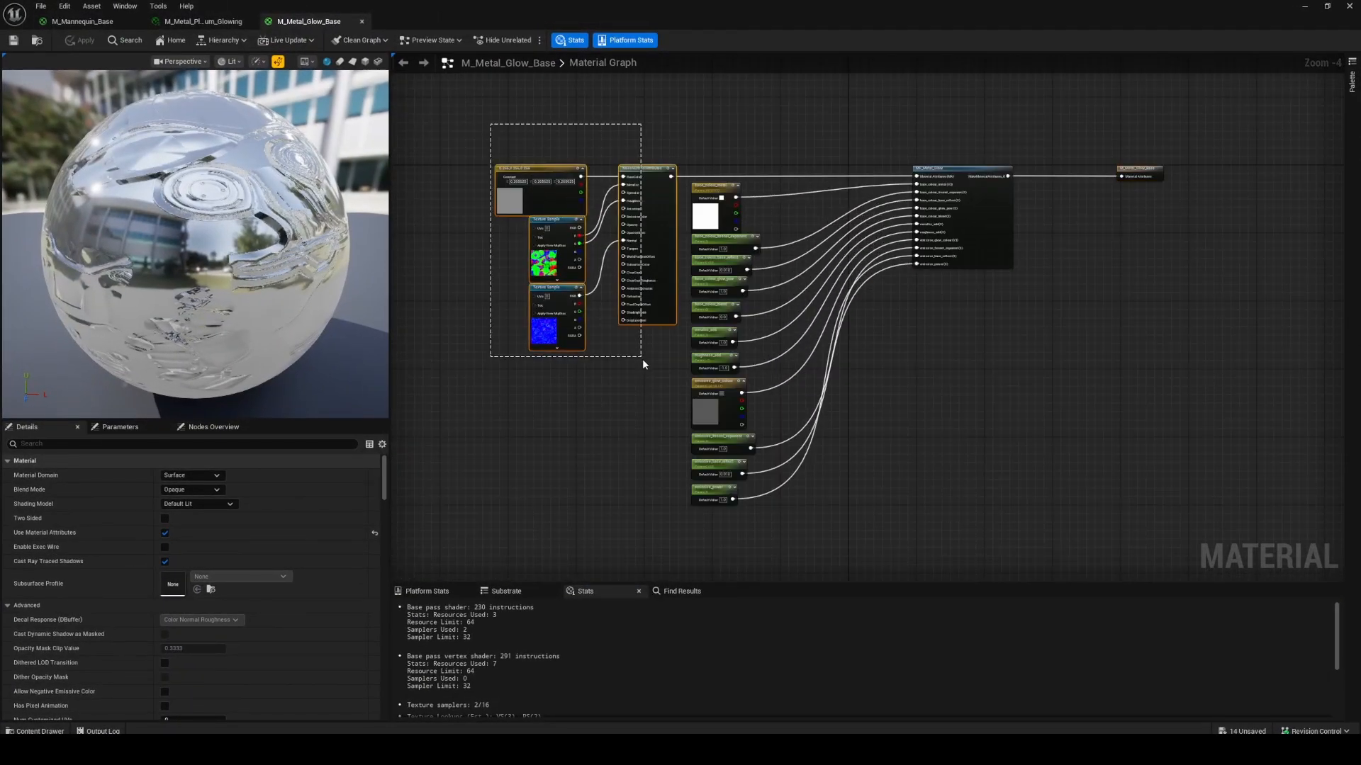
pyautogui.moveTo(642, 359); pyautogui.dragTo(643, 361)
pyautogui.scroll(2, 644, 361)
pyautogui.moveTo(613, 255); pyautogui.dragTo(605, 320, button='right')
pyautogui.moveTo(452, 120); pyautogui.dragTo(631, 425)
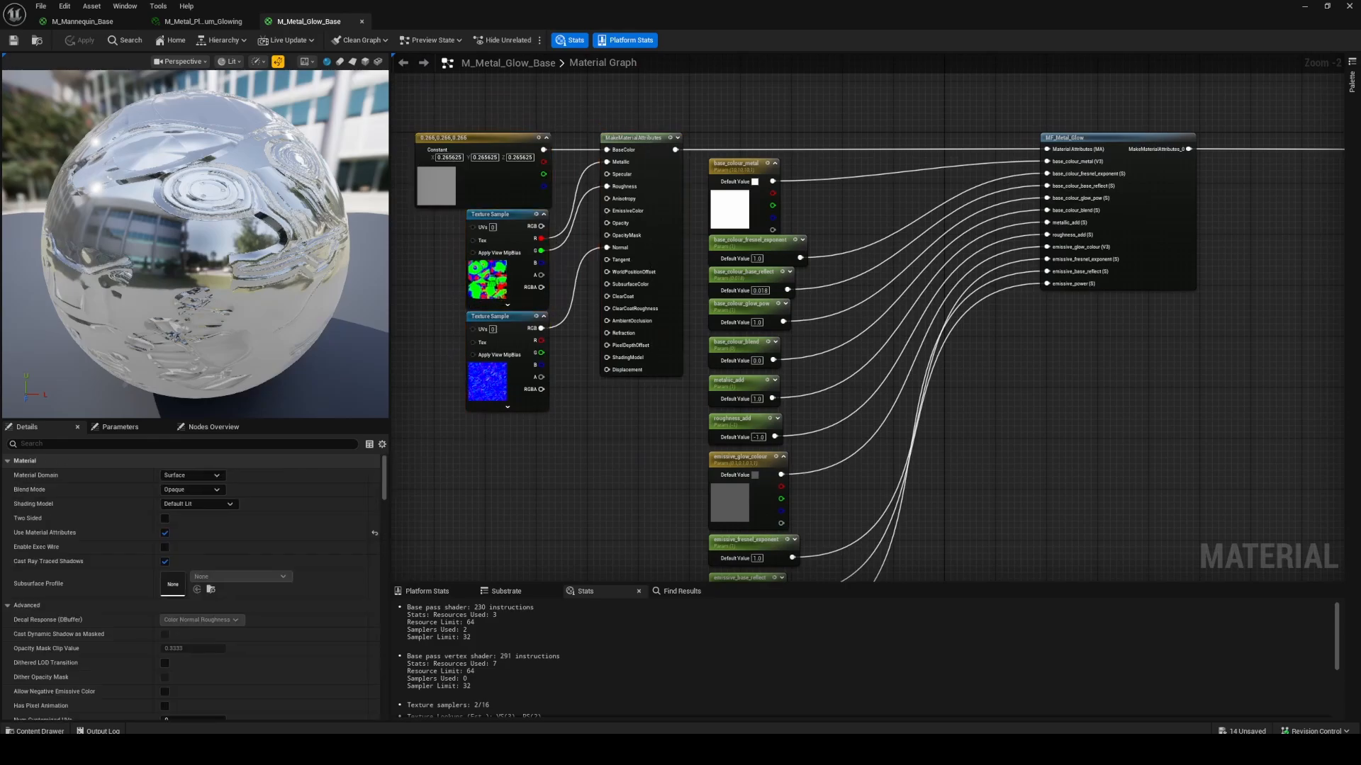
# Copy the metallic glow parameter nodes and MF_Metal_Glow into the M_Mannequin_Base graph, placing them below the existing output connection
pyautogui.scroll(-2, 920, 413)
pyautogui.moveTo(920, 412); pyautogui.dragTo(700, 335, button='right')
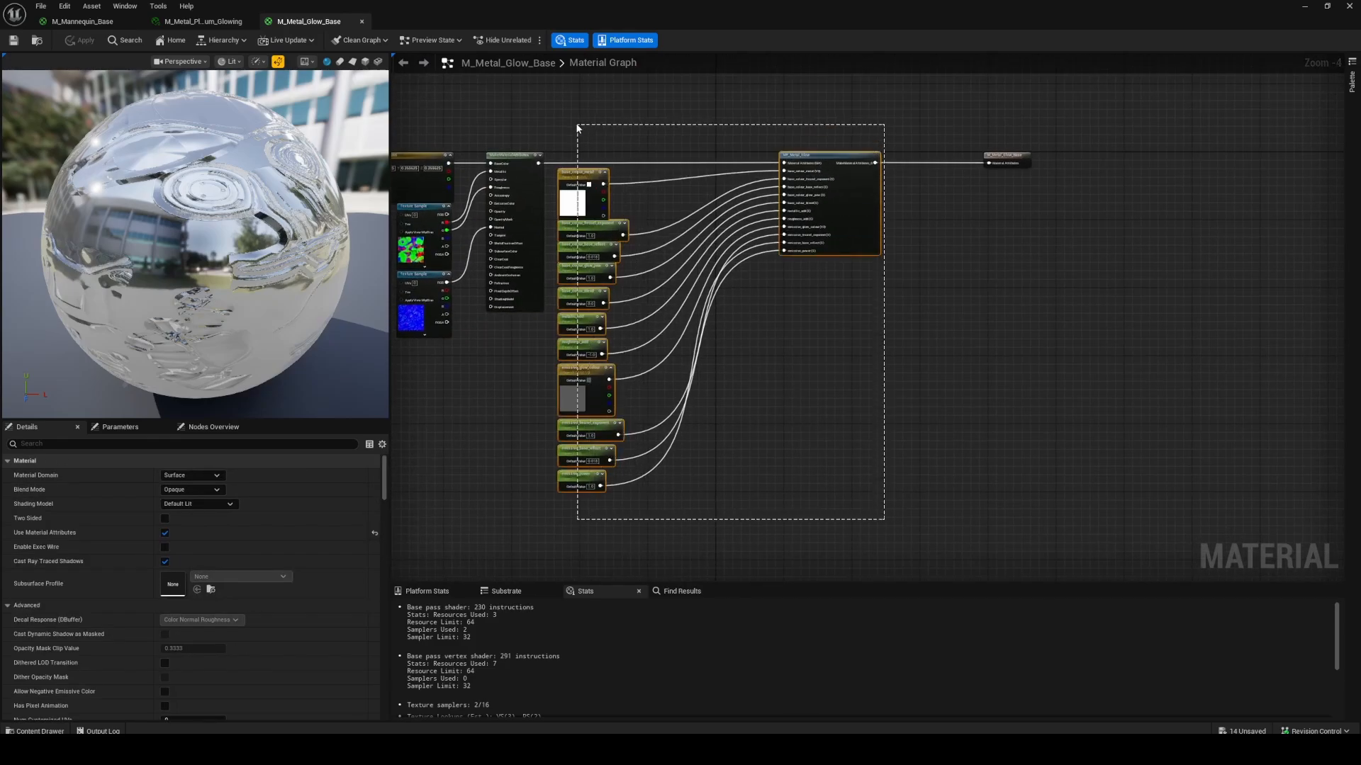
pyautogui.moveTo(578, 129); pyautogui.dragTo(578, 128)
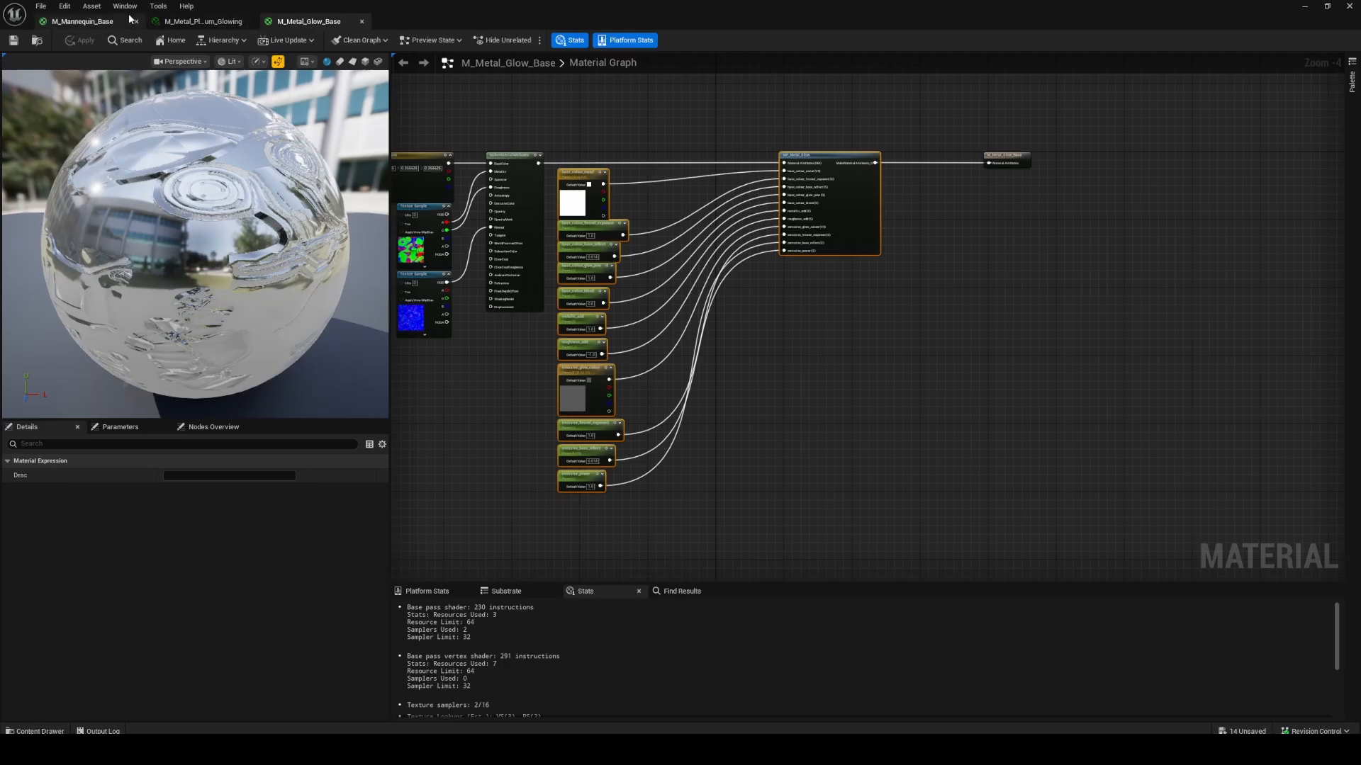
pyautogui.click(85, 21)
pyautogui.moveTo(864, 242); pyautogui.dragTo(692, 216, button='right')
pyautogui.hotkey('ctrl', 'v')
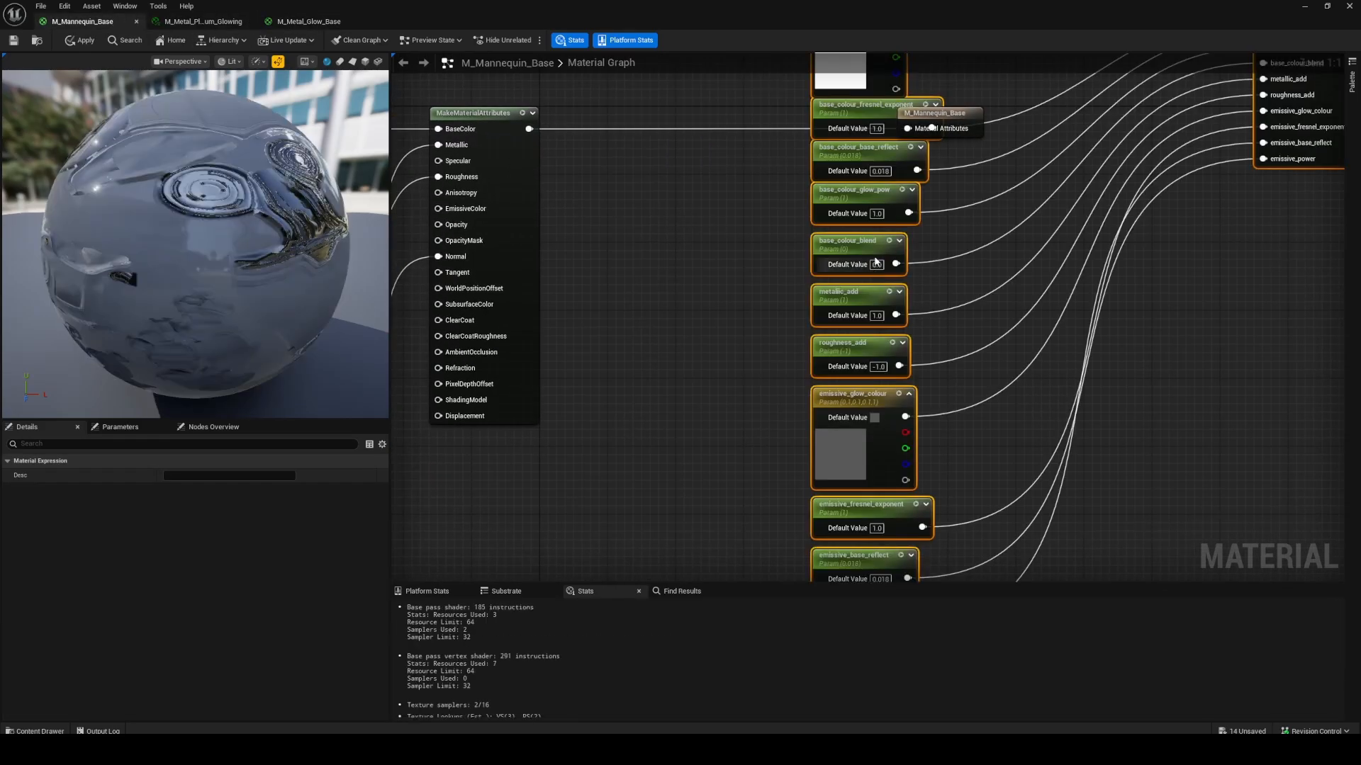
pyautogui.moveTo(859, 122); pyautogui.dragTo(649, 351)
pyautogui.click(627, 167)
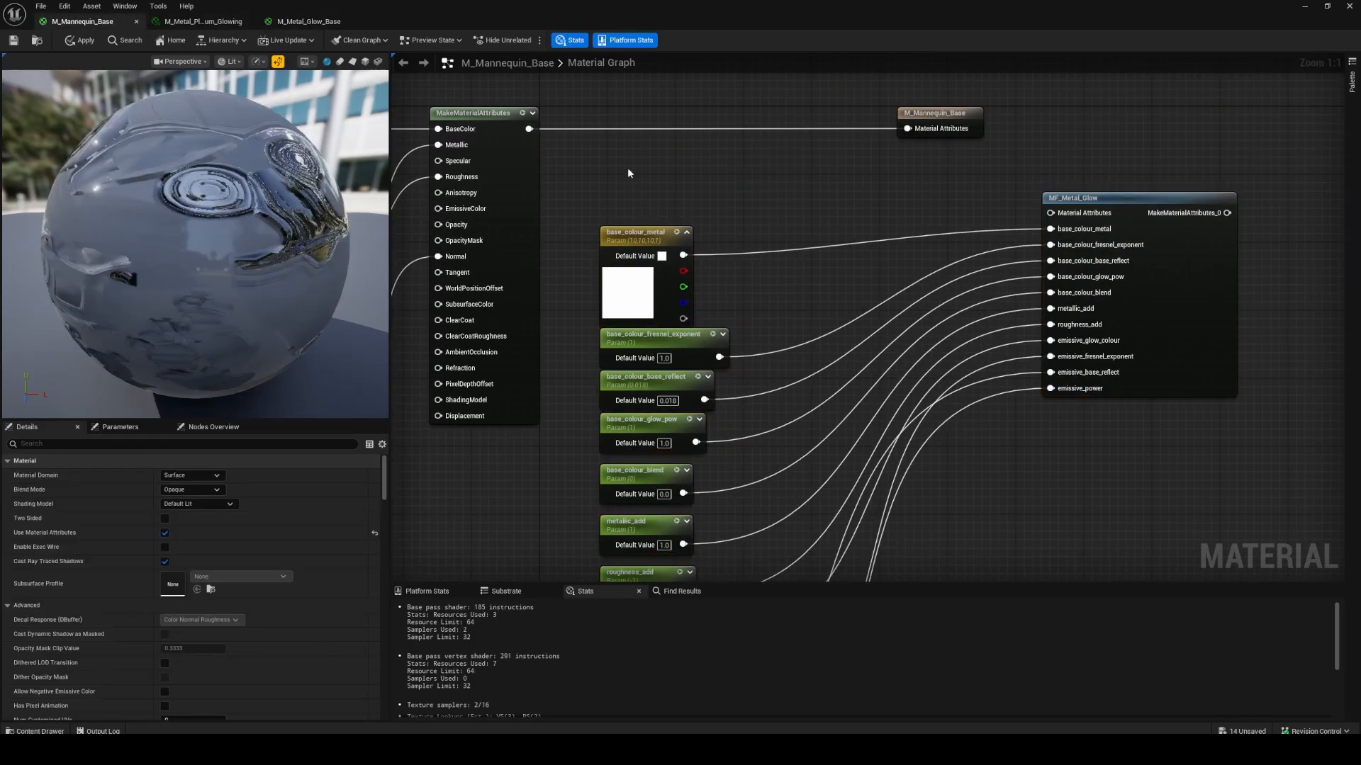
# Route MakeMaterialAttributes through the Material Attributes input of MF_Metal_Glow into the M_Mannequin_Base output, lining the nodes up in one row
pyautogui.moveTo(627, 168); pyautogui.dragTo(615, 211, button='right')
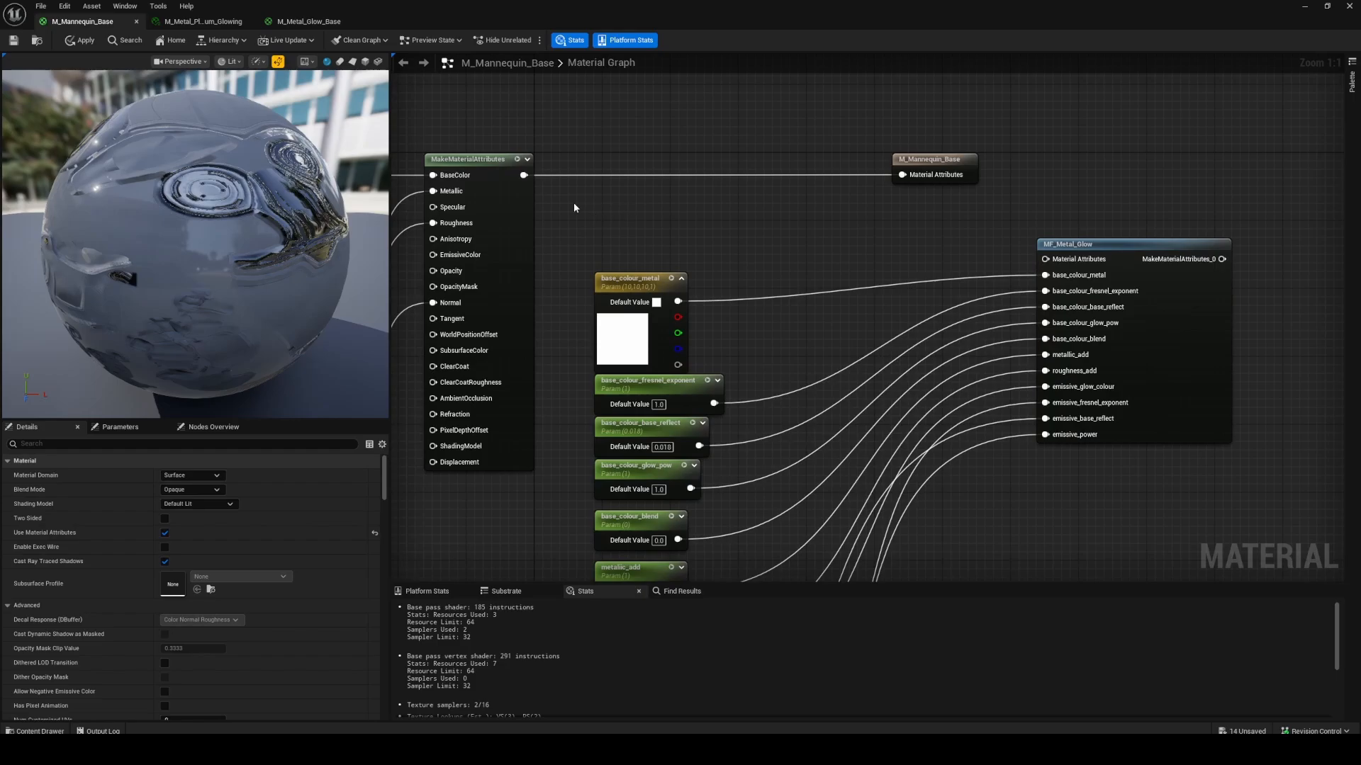
pyautogui.moveTo(524, 175); pyautogui.dragTo(526, 178)
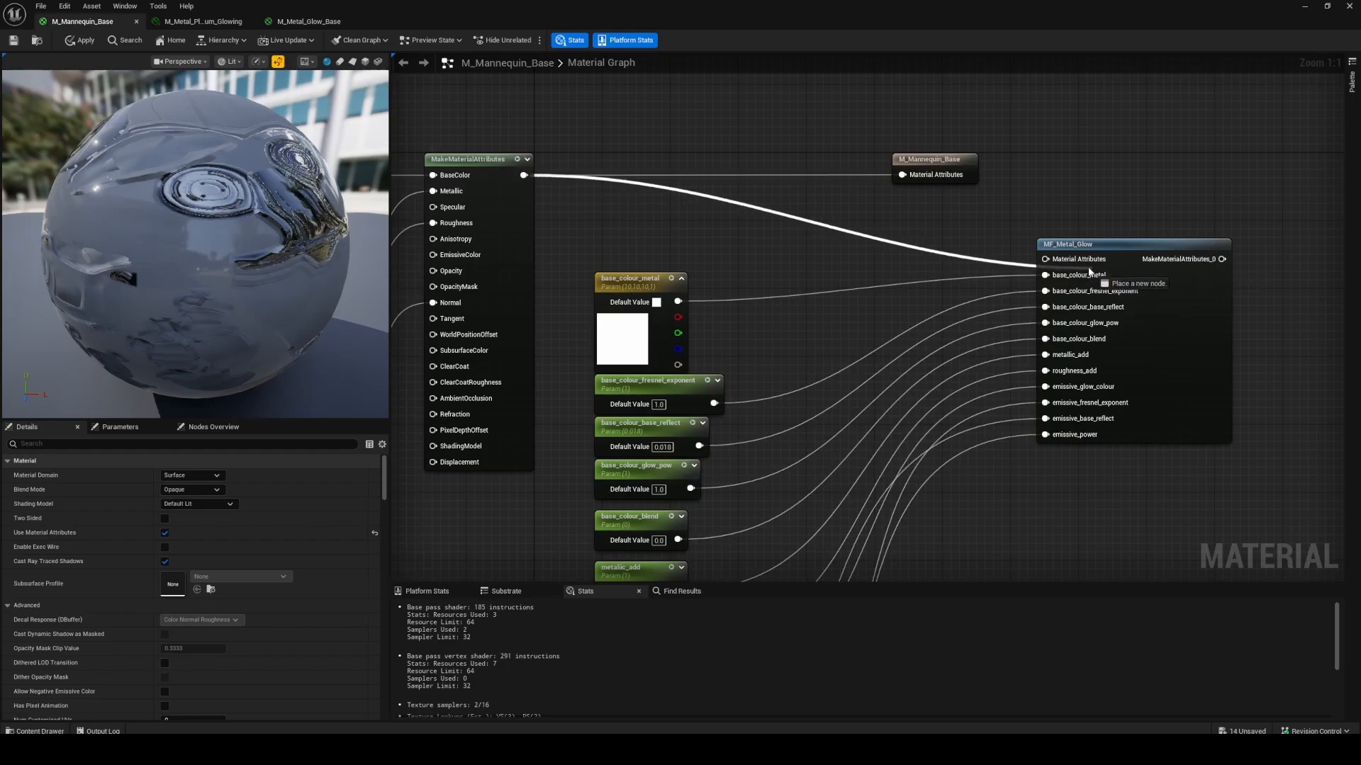
pyautogui.moveTo(1090, 272); pyautogui.dragTo(1047, 260)
pyautogui.moveTo(1196, 241); pyautogui.dragTo(832, 155)
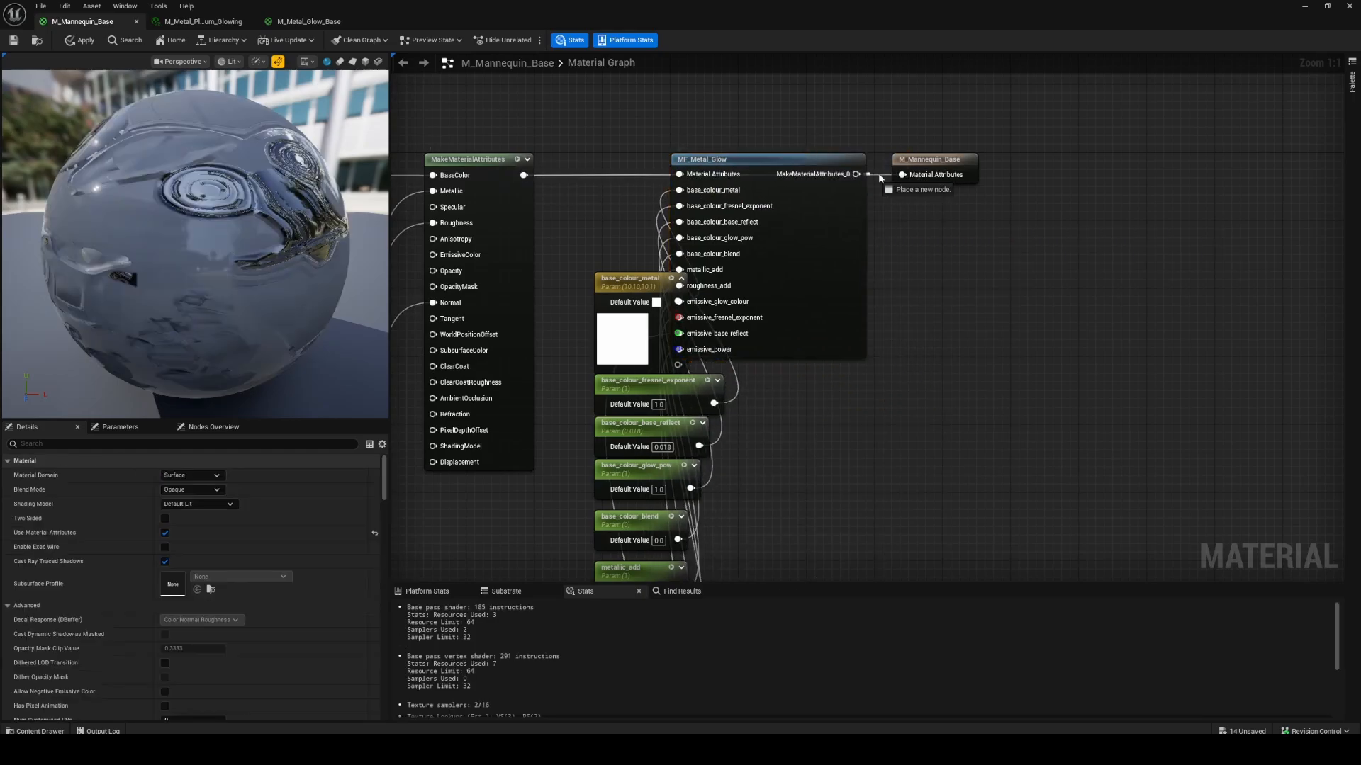
pyautogui.moveTo(919, 160); pyautogui.dragTo(1041, 165)
pyautogui.moveTo(849, 164); pyautogui.dragTo(932, 168)
# Move the metallic glow parameter nodes between MakeMaterialAttributes and MF_Metal_Glow and apply the material
pyautogui.scroll(-3, 811, 171)
pyautogui.moveTo(676, 129); pyautogui.dragTo(748, 329)
pyautogui.moveTo(748, 328); pyautogui.dragTo(658, 578, button='right')
pyautogui.moveTo(601, 121); pyautogui.dragTo(583, 76)
pyautogui.moveTo(583, 75); pyautogui.dragTo(586, 181, button='right')
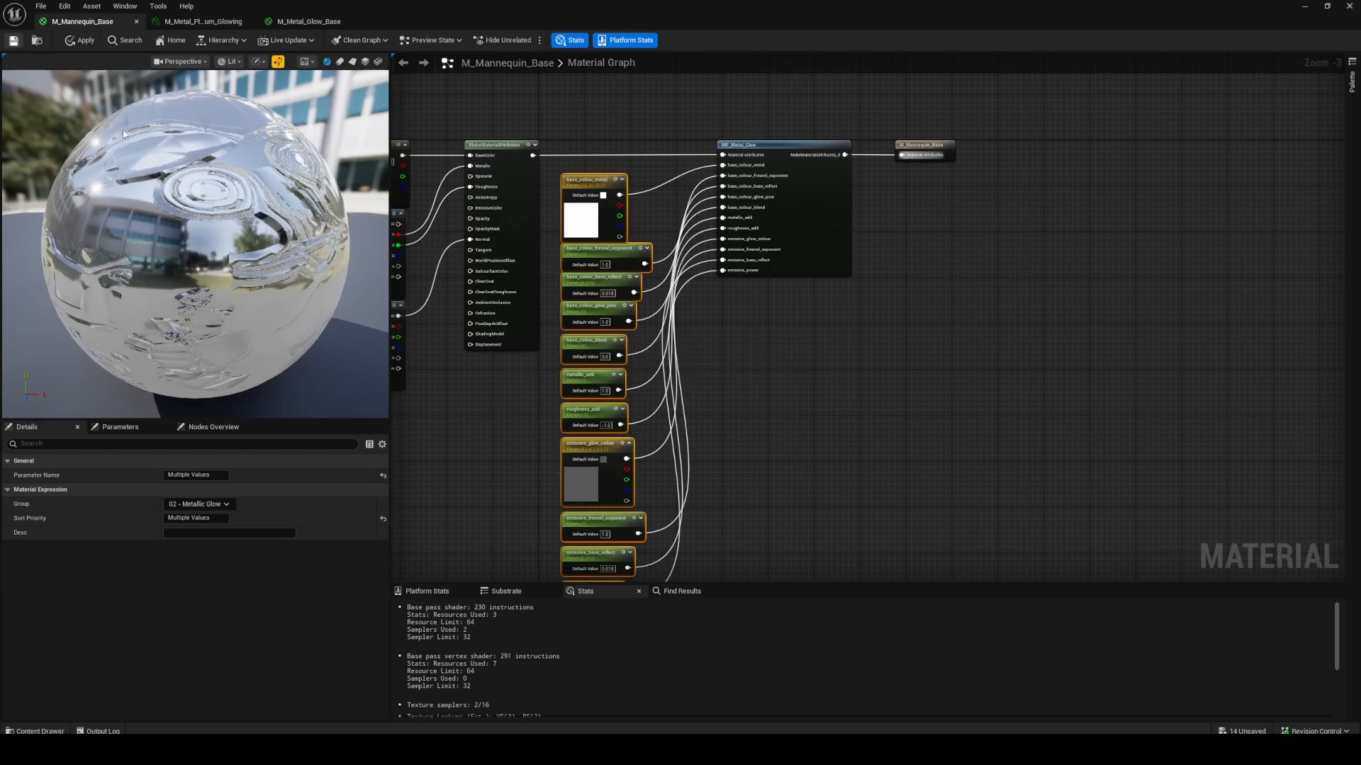
# Delete the extra chrome mannequin beside the copper ones and frame the remaining M_Mannequin_Base mannequin in the level
pyautogui.moveTo(638, 6); pyautogui.dragTo(602, 539)
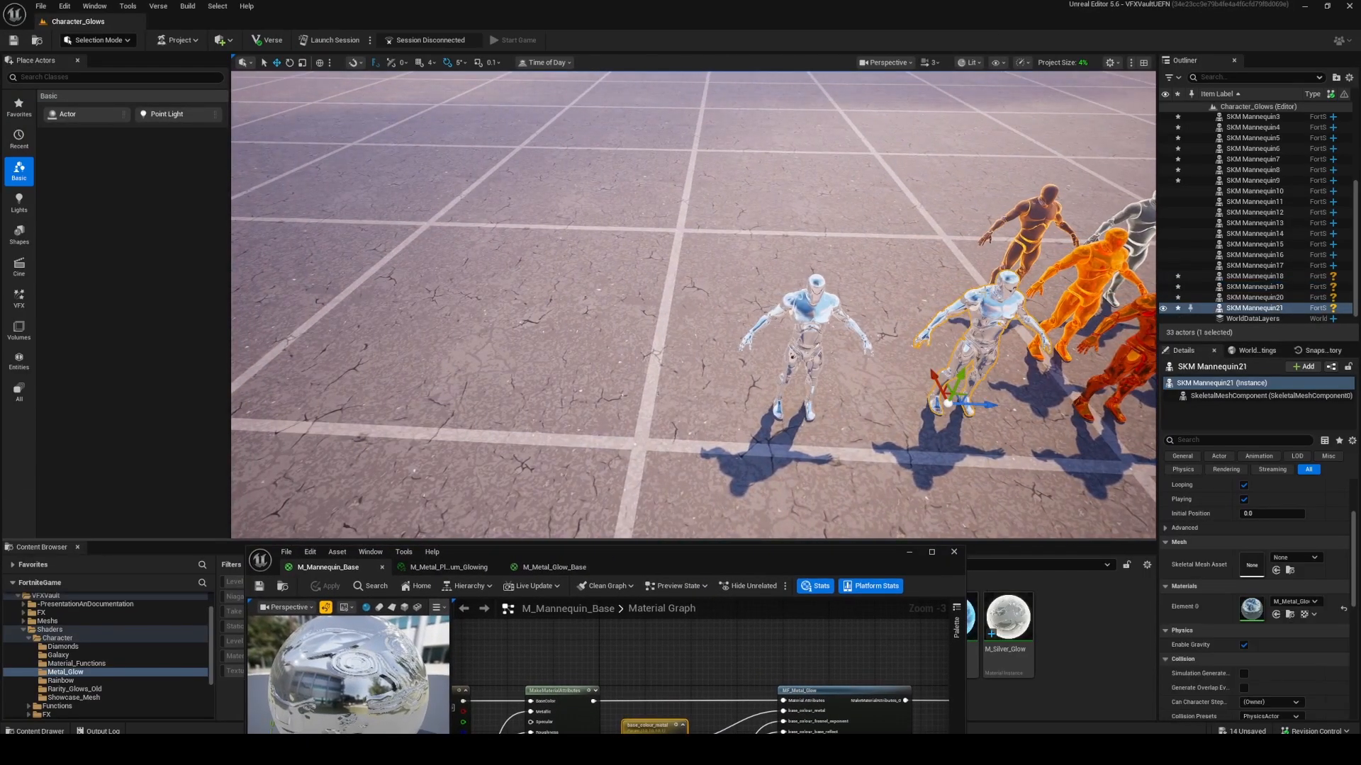
pyautogui.press('Delete')
pyautogui.click(810, 317)
pyautogui.press('f')
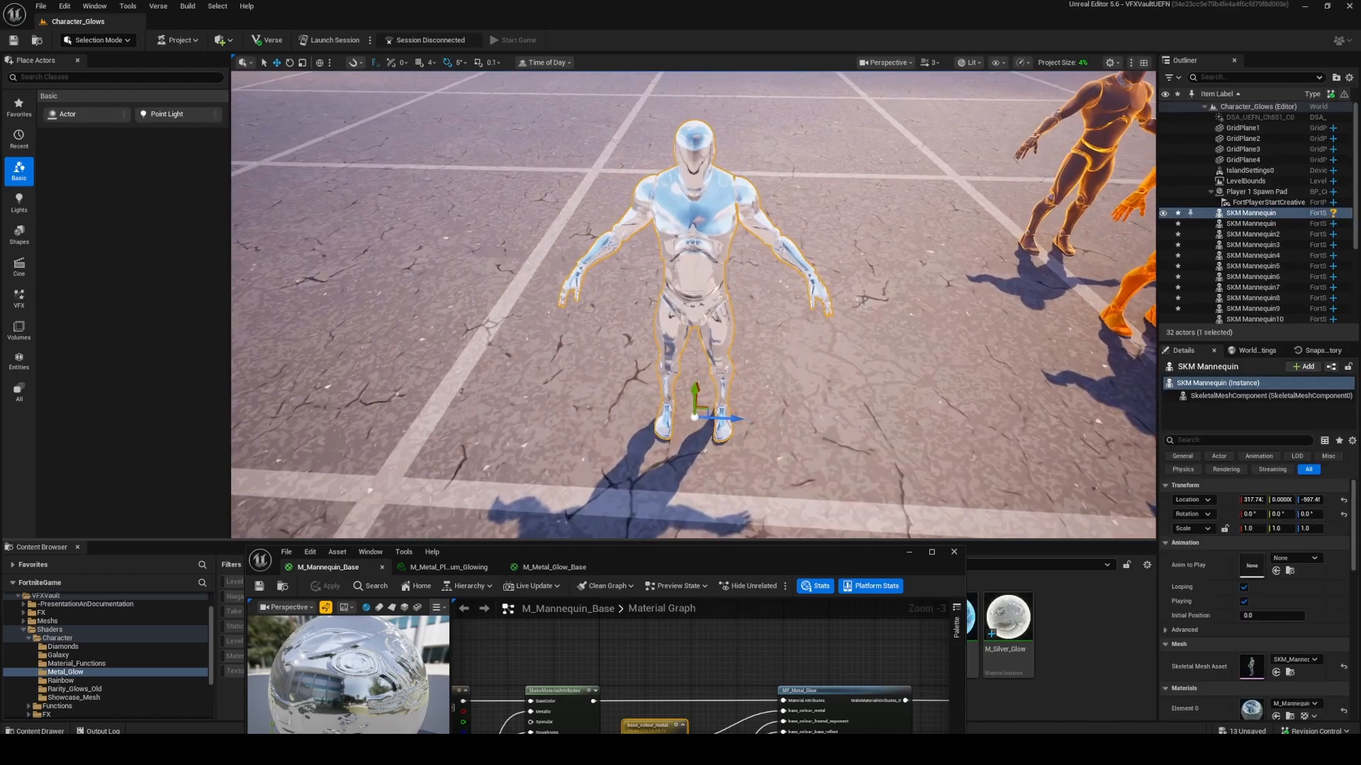
pyautogui.keyDown('alt'); pyautogui.moveTo(810, 316); pyautogui.dragTo(802, 432); pyautogui.keyUp('alt')
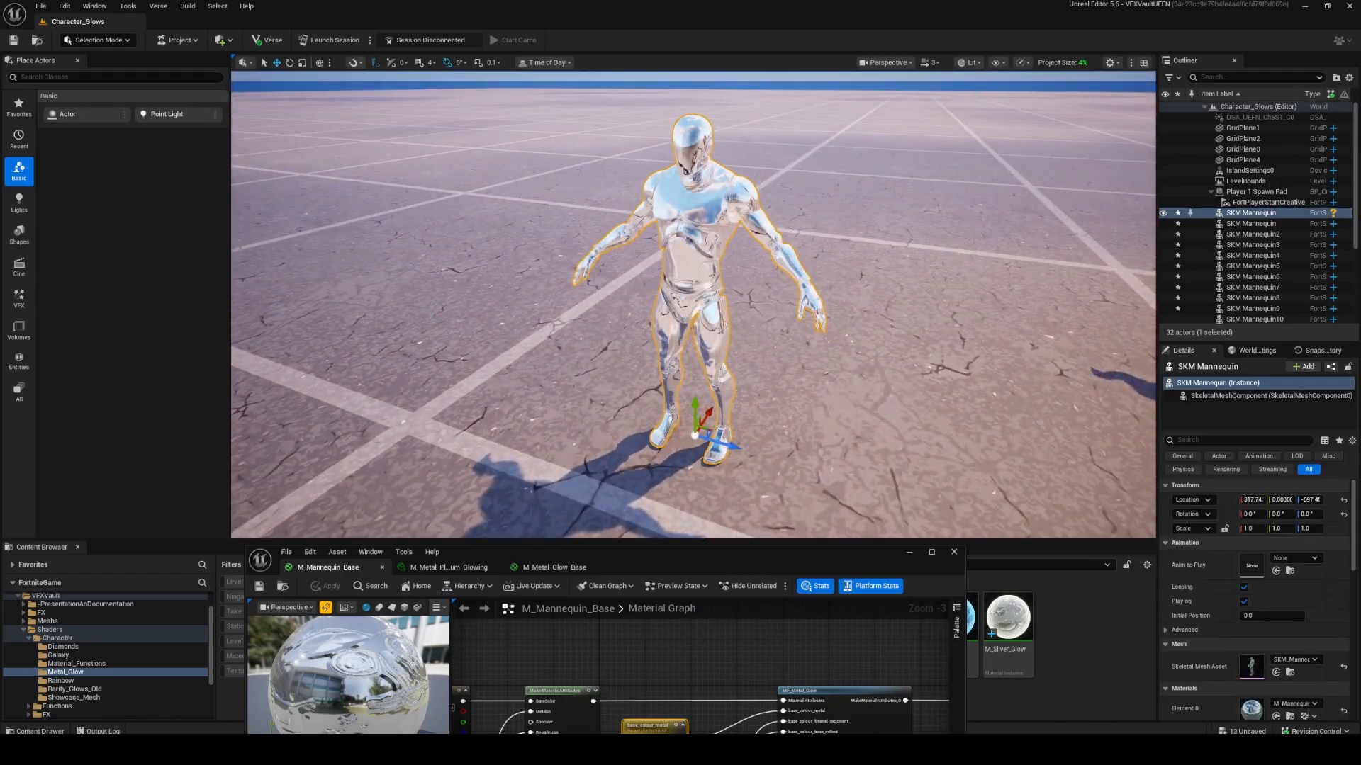
# Locate M_Mannequin_Base in the Content Browser and create a material instance of it named M_Mannequin_Base_Inst
pyautogui.moveTo(693, 554); pyautogui.dragTo(778, 503)
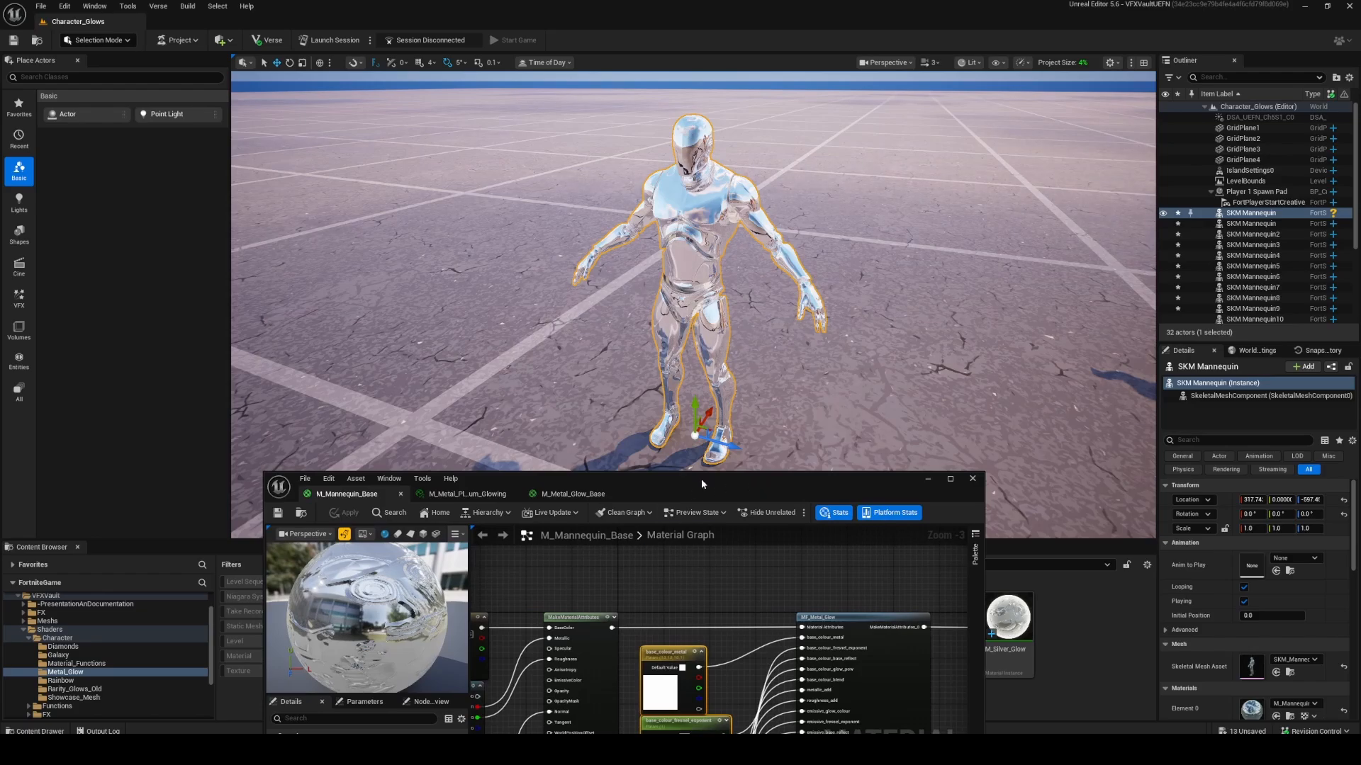
pyautogui.click(309, 514)
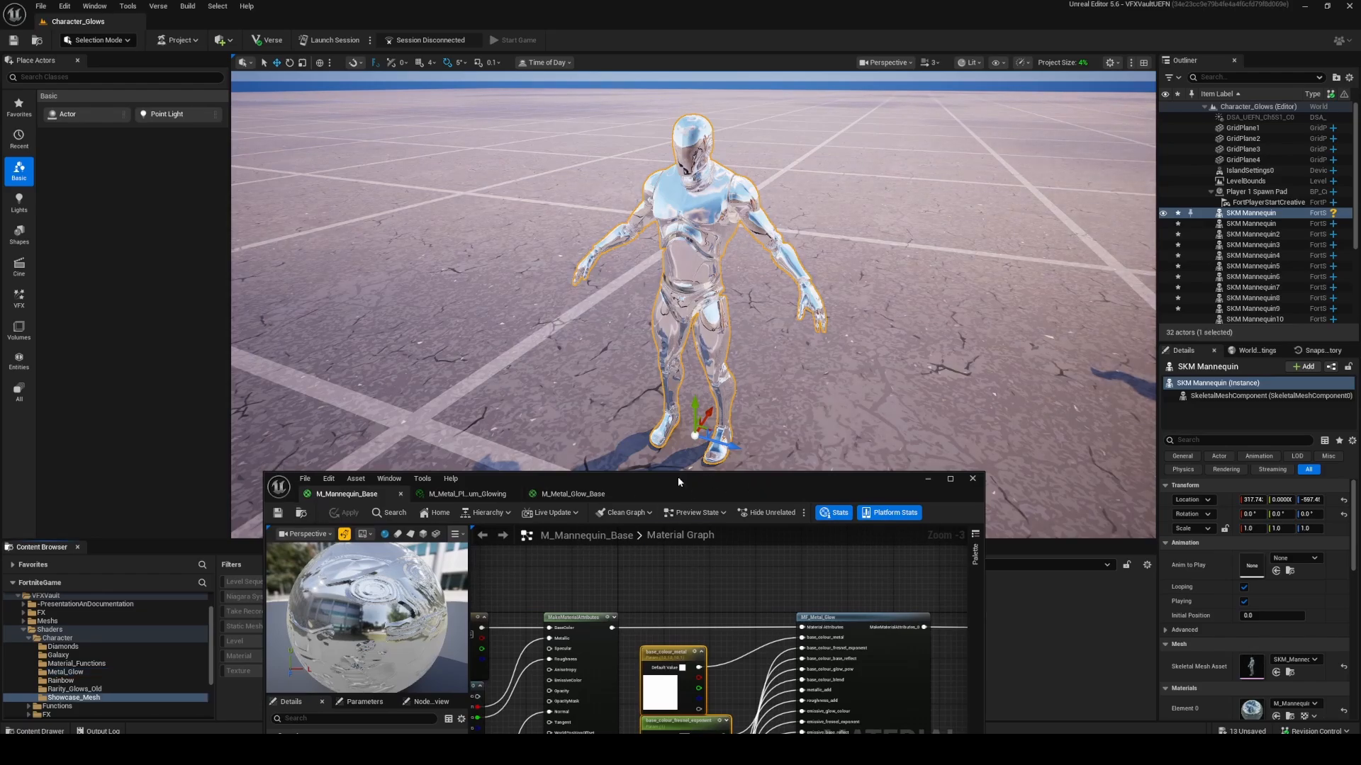
pyautogui.click(928, 479)
pyautogui.rightClick(345, 622)
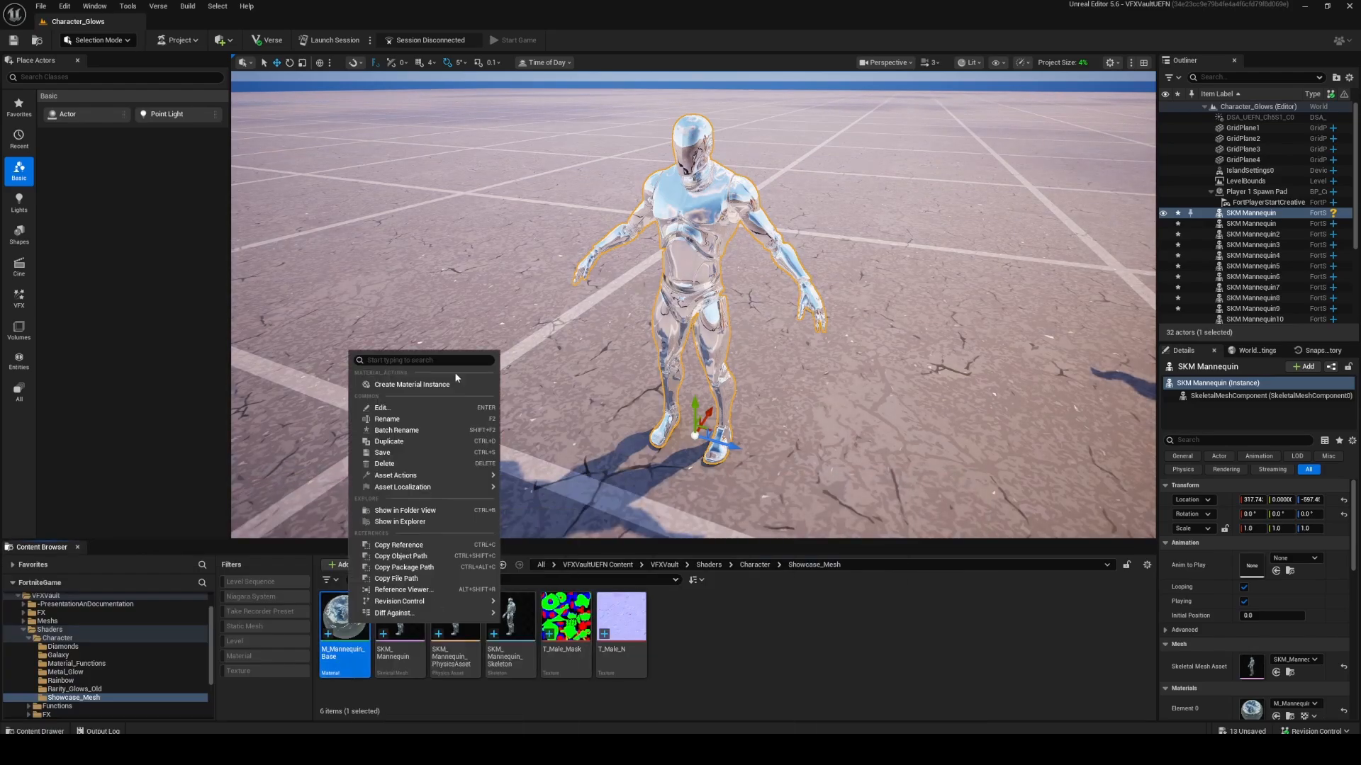
pyautogui.click(451, 385)
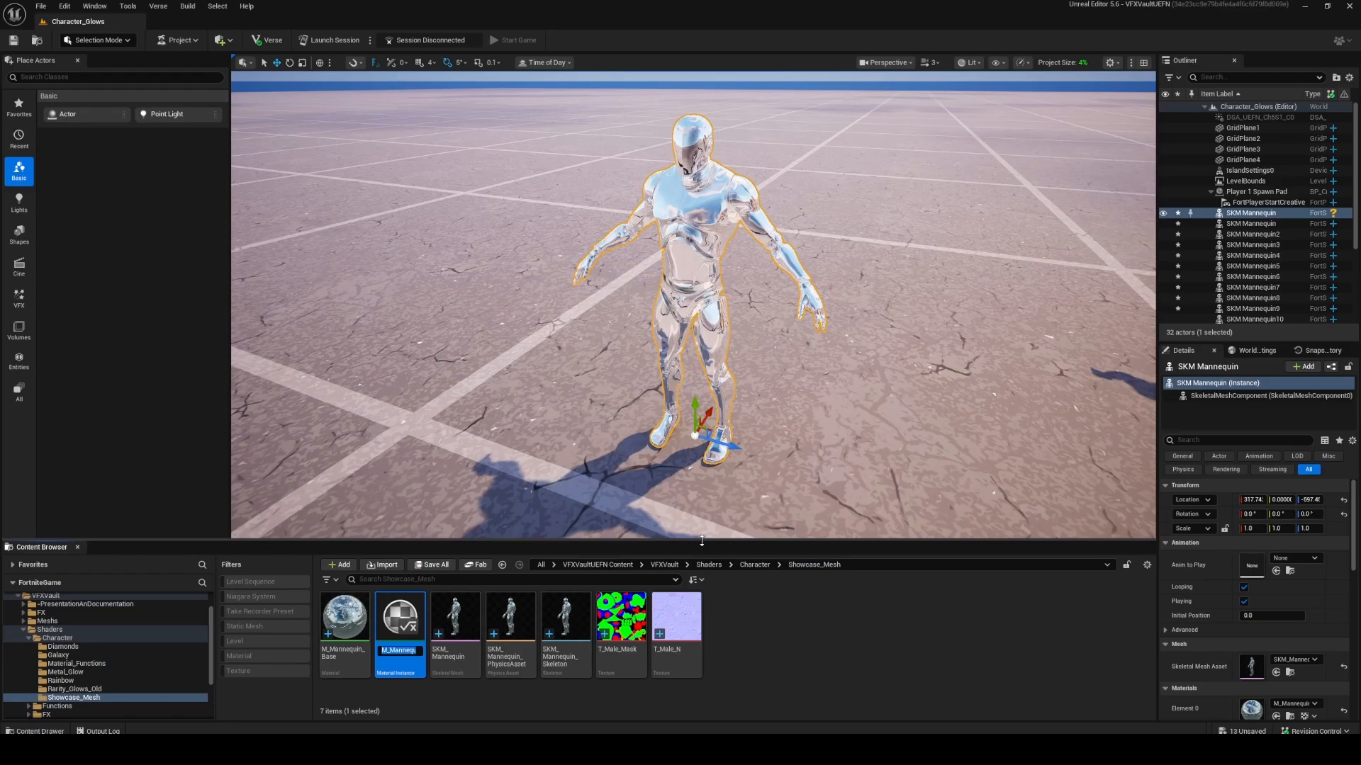
pyautogui.press('Return')
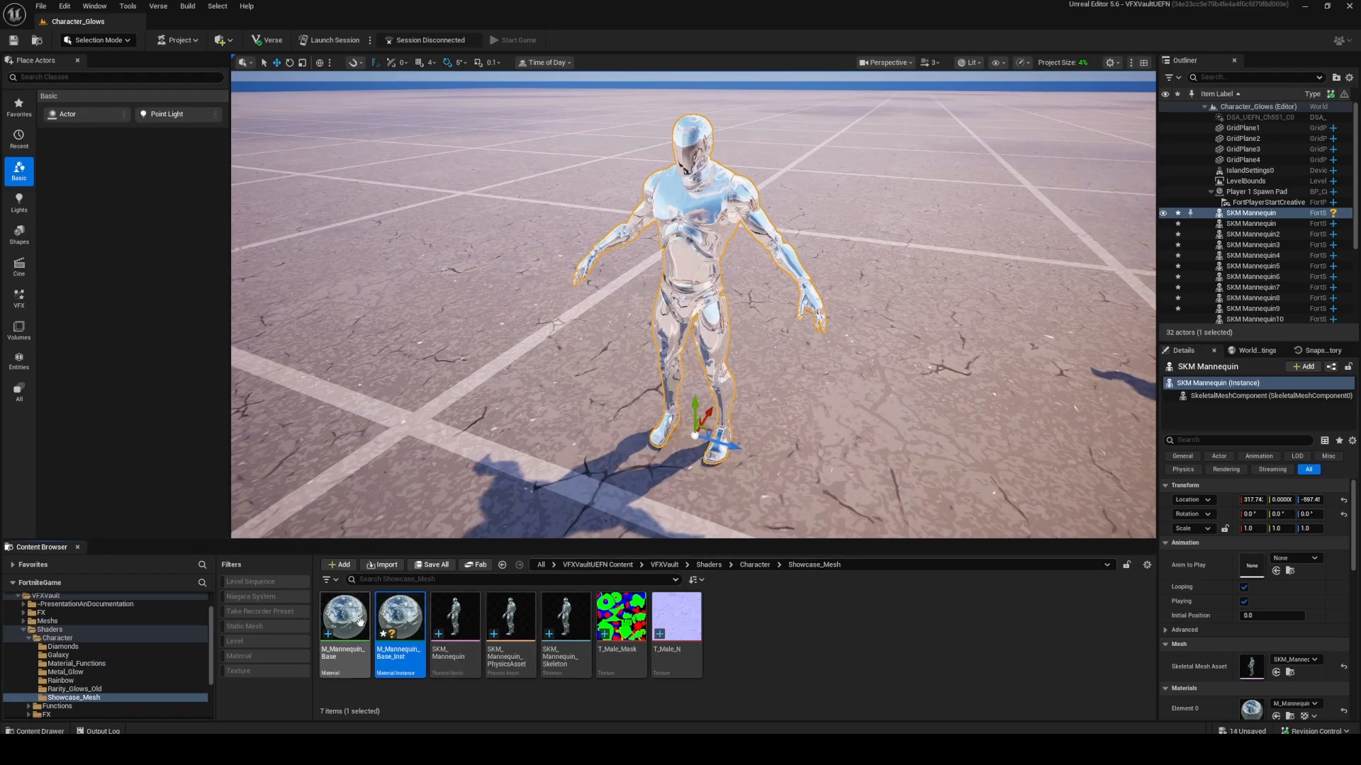
# Open M_Mannequin_Base_Inst, override base_colour_metal with a bright blue and set emissive_glow_colour to a dark blue
pyautogui.doubleClick(398, 623)
pyautogui.moveTo(784, 456); pyautogui.dragTo(732, 419)
pyautogui.click(664, 521)
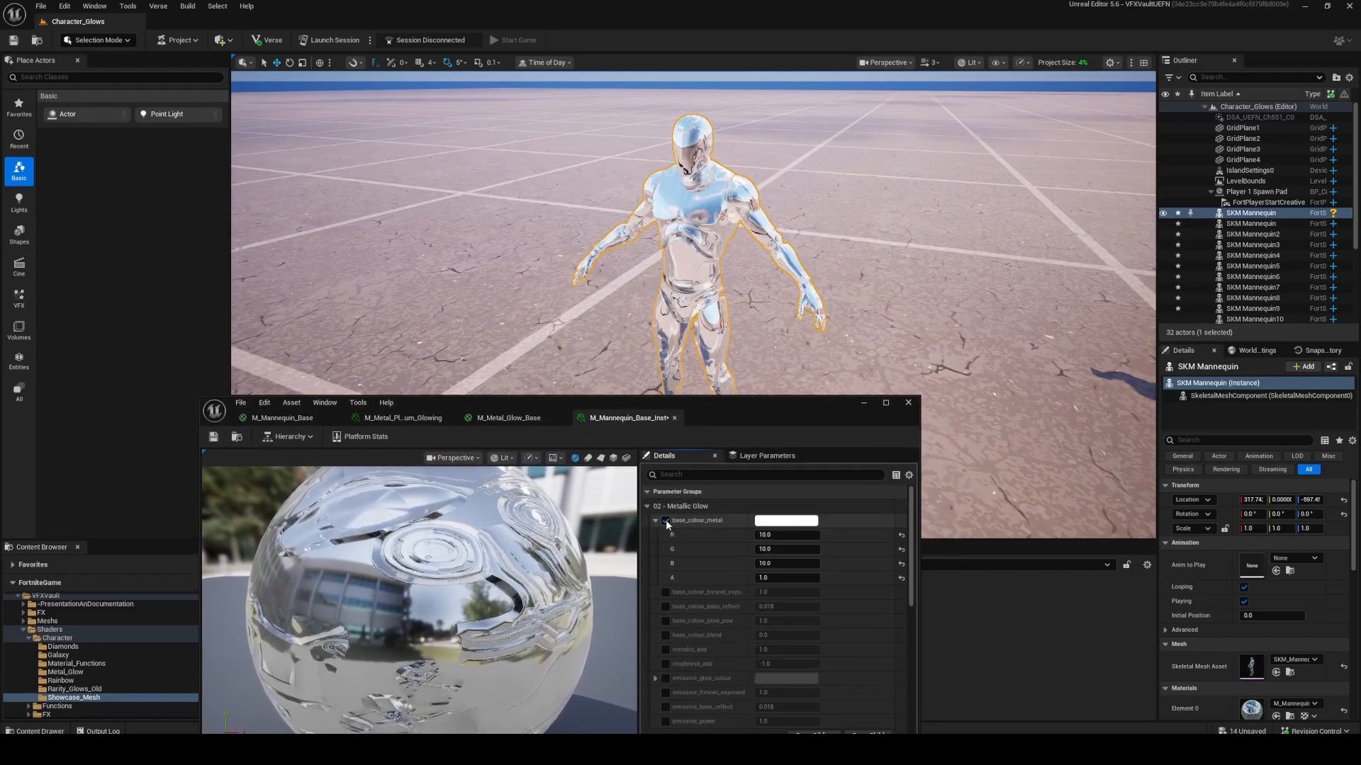
pyautogui.click(783, 521)
pyautogui.moveTo(844, 515); pyautogui.dragTo(827, 479)
pyautogui.click(959, 702)
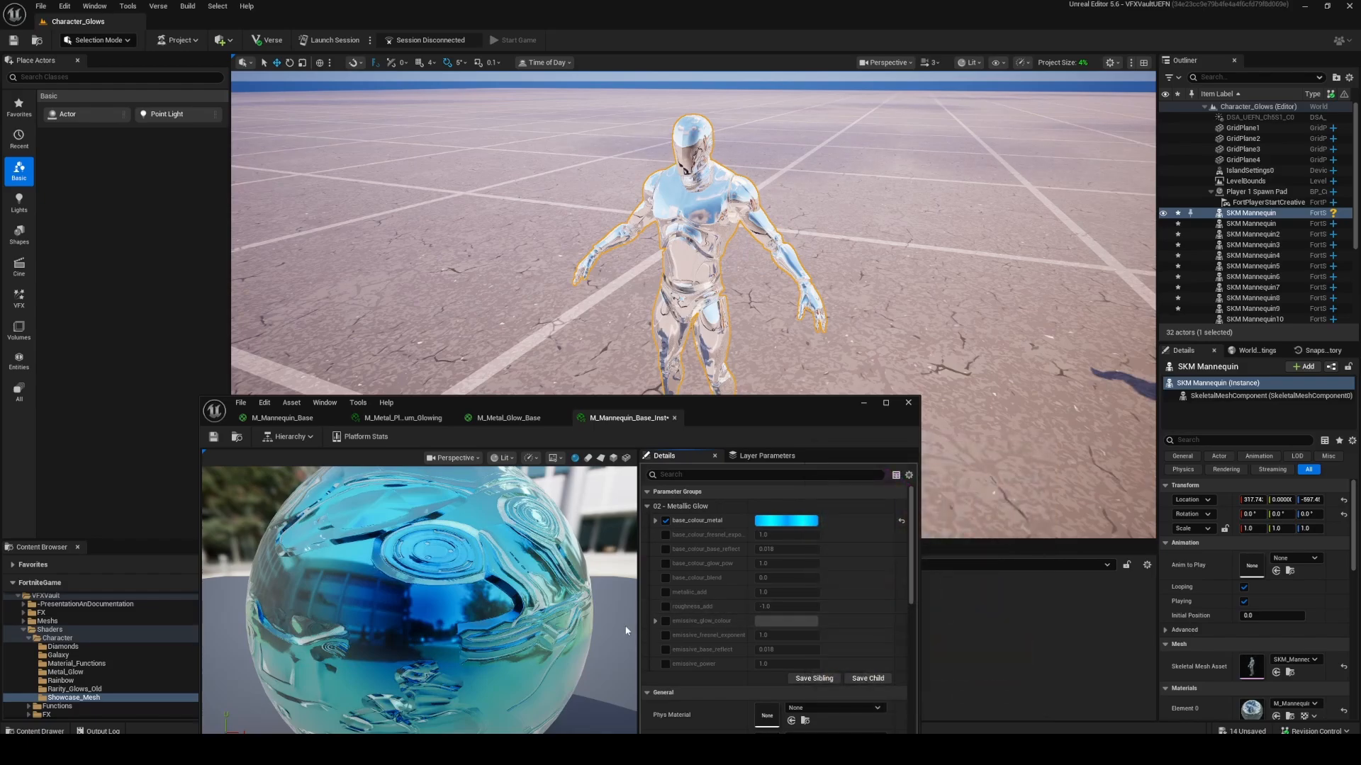
pyautogui.click(797, 625)
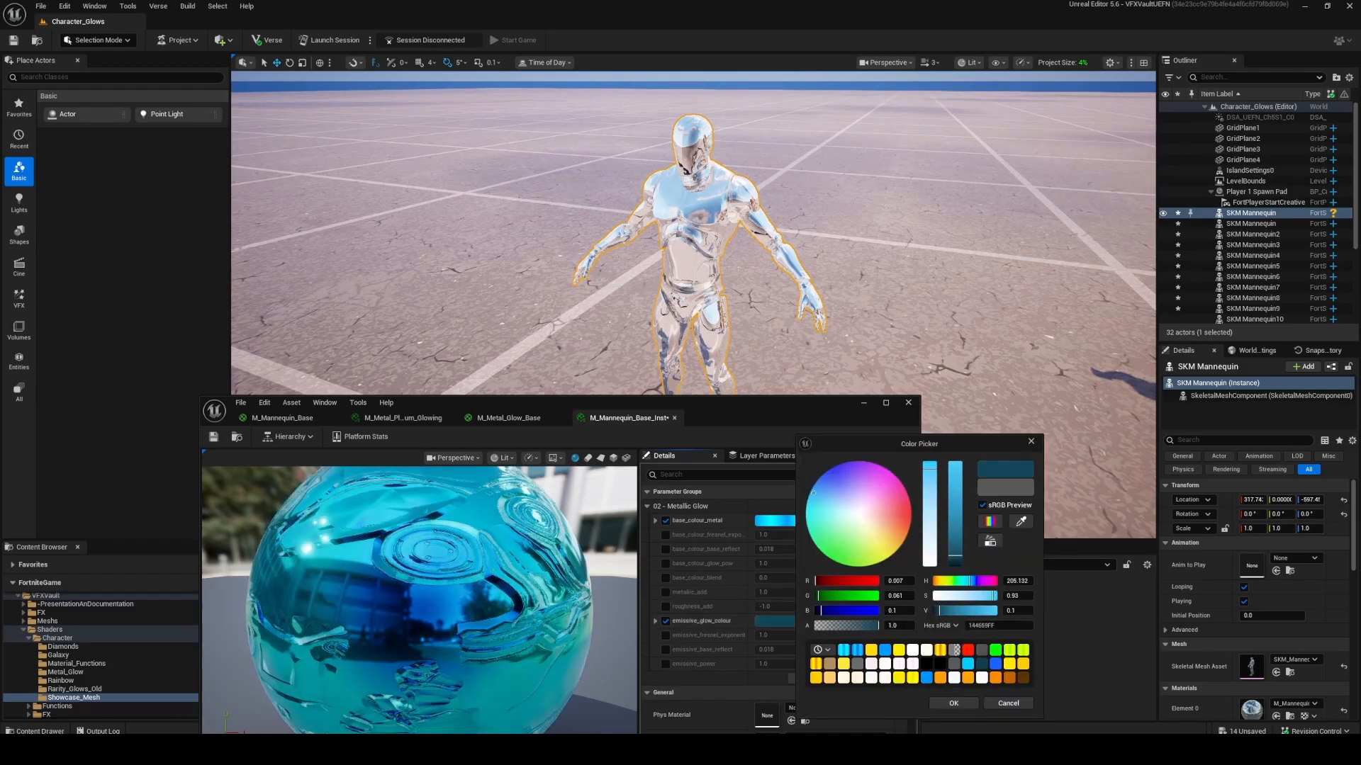
pyautogui.click(960, 709)
# Assign M_Mannequin_Base_Inst to the framed mannequin and view it beside the other characters
pyautogui.click(863, 403)
pyautogui.moveTo(400, 616); pyautogui.dragTo(663, 260)
pyautogui.keyDown('alt'); pyautogui.moveTo(605, 321); pyautogui.dragTo(638, 316); pyautogui.keyUp('alt')
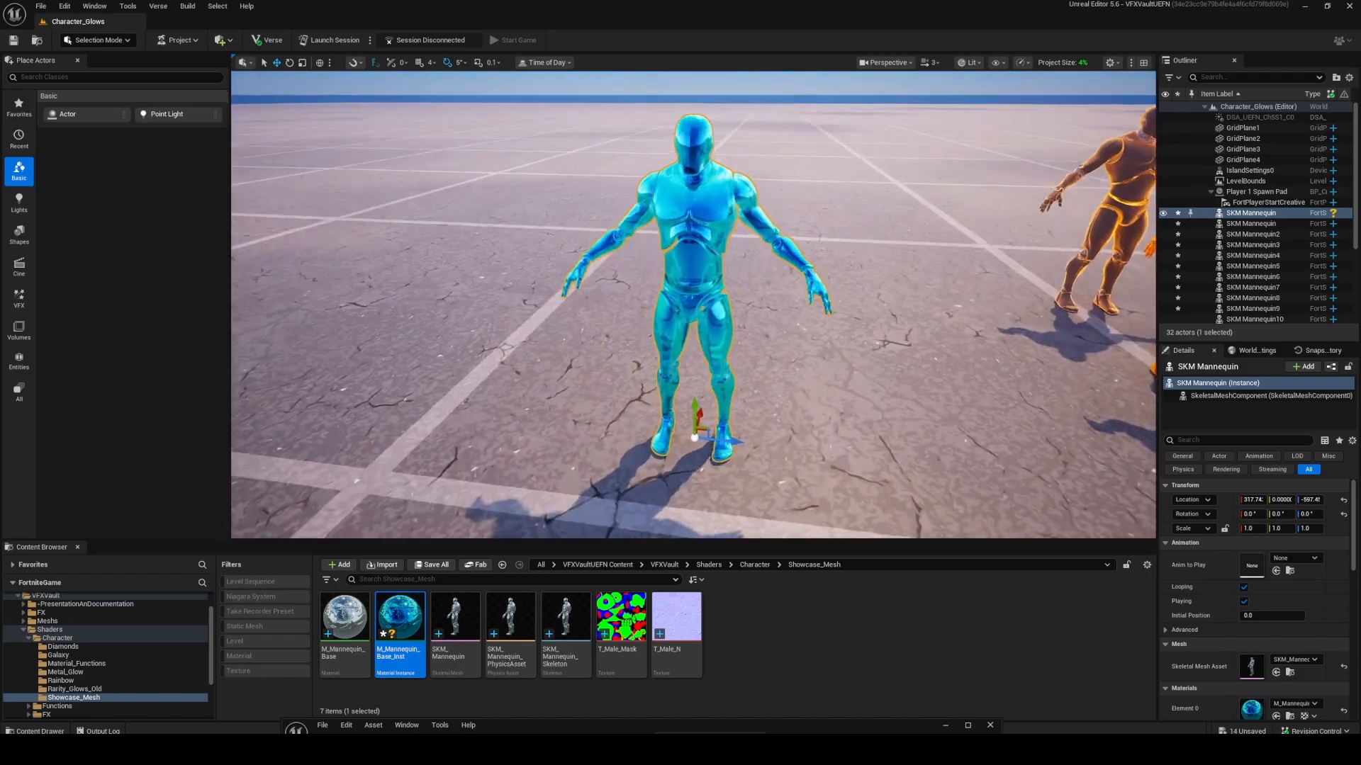
pyautogui.scroll(-4, 604, 321)
pyautogui.rightClick(614, 322)
pyautogui.moveTo(614, 323); pyautogui.dragTo(642, 322, button='right')
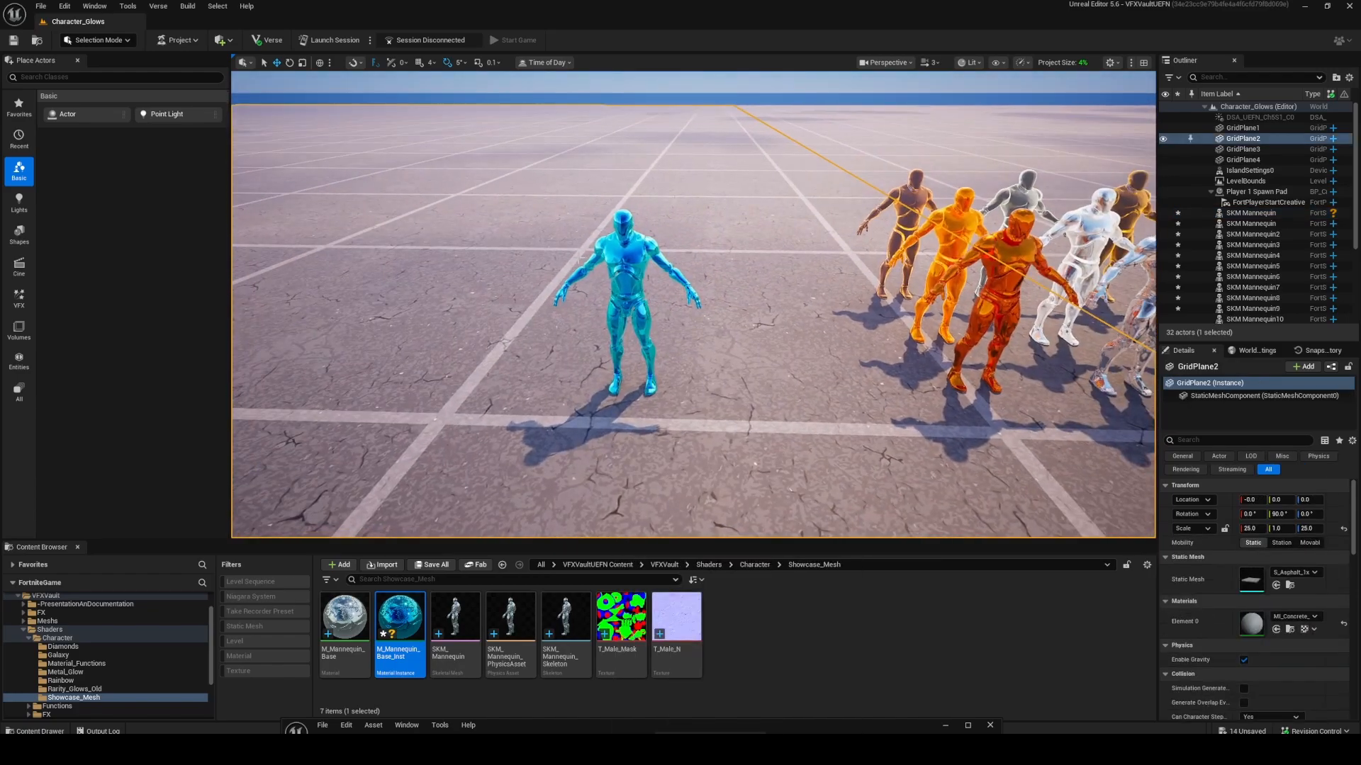
# Bring back the material editor, close the M_Mannequin_Base_Inst asset and put the editor window away
pyautogui.moveTo(871, 730); pyautogui.dragTo(809, 476)
pyautogui.moveTo(794, 397)
pyautogui.mouseDown(button='right')
pyautogui.moveTo(797, 418)
pyautogui.moveTo(801, 402)
pyautogui.mouseUp(button='right')
pyautogui.press('d')
pyautogui.press('a')
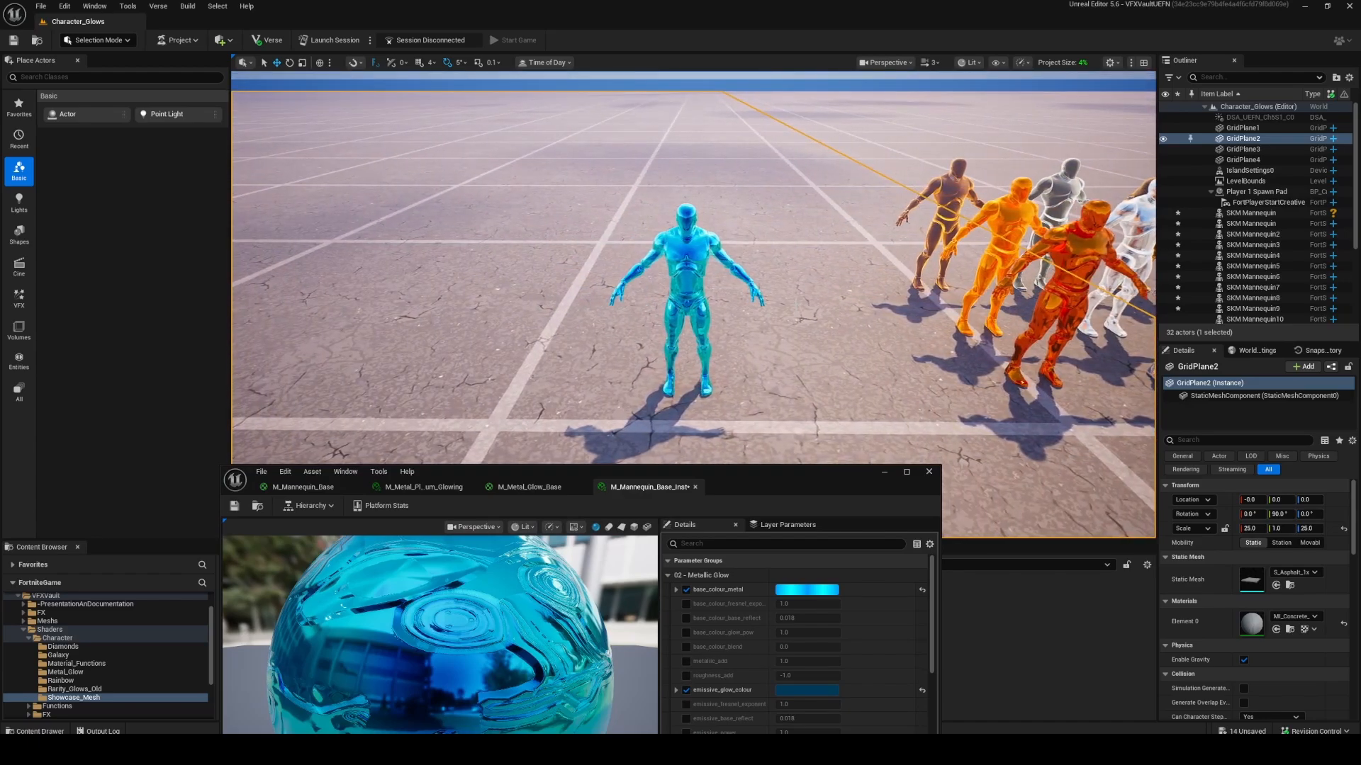
pyautogui.click(694, 487)
pyautogui.moveTo(594, 480); pyautogui.dragTo(588, 153)
pyautogui.click(875, 149)
# Select the front rainbow mannequin, open its distorted rainbow material instance in a maximized editor and zoom out the preview sphere
pyautogui.moveTo(958, 267); pyautogui.dragTo(959, 267, button='right')
pyautogui.press('d')
pyautogui.click(959, 267)
pyautogui.click(959, 267)
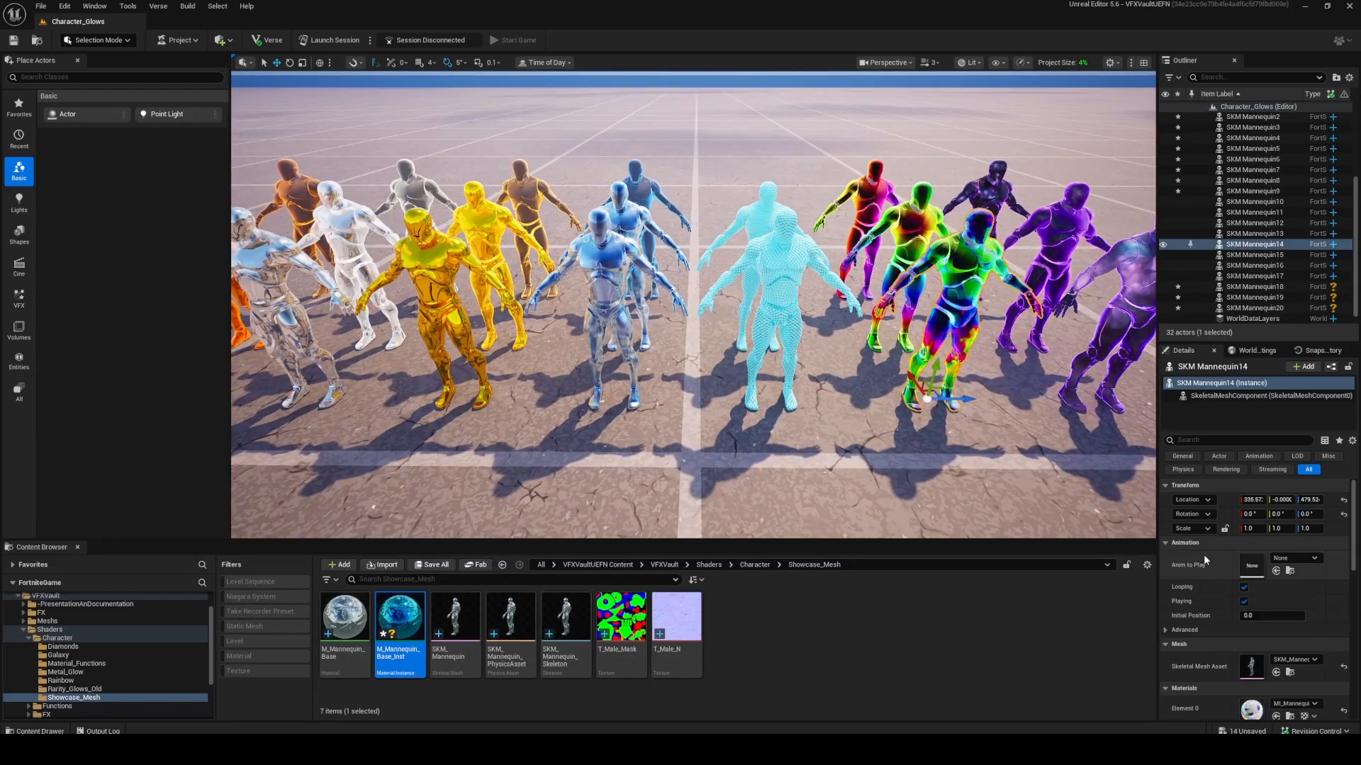
pyautogui.scroll(-3, 1254, 567)
pyautogui.doubleClick(1252, 659)
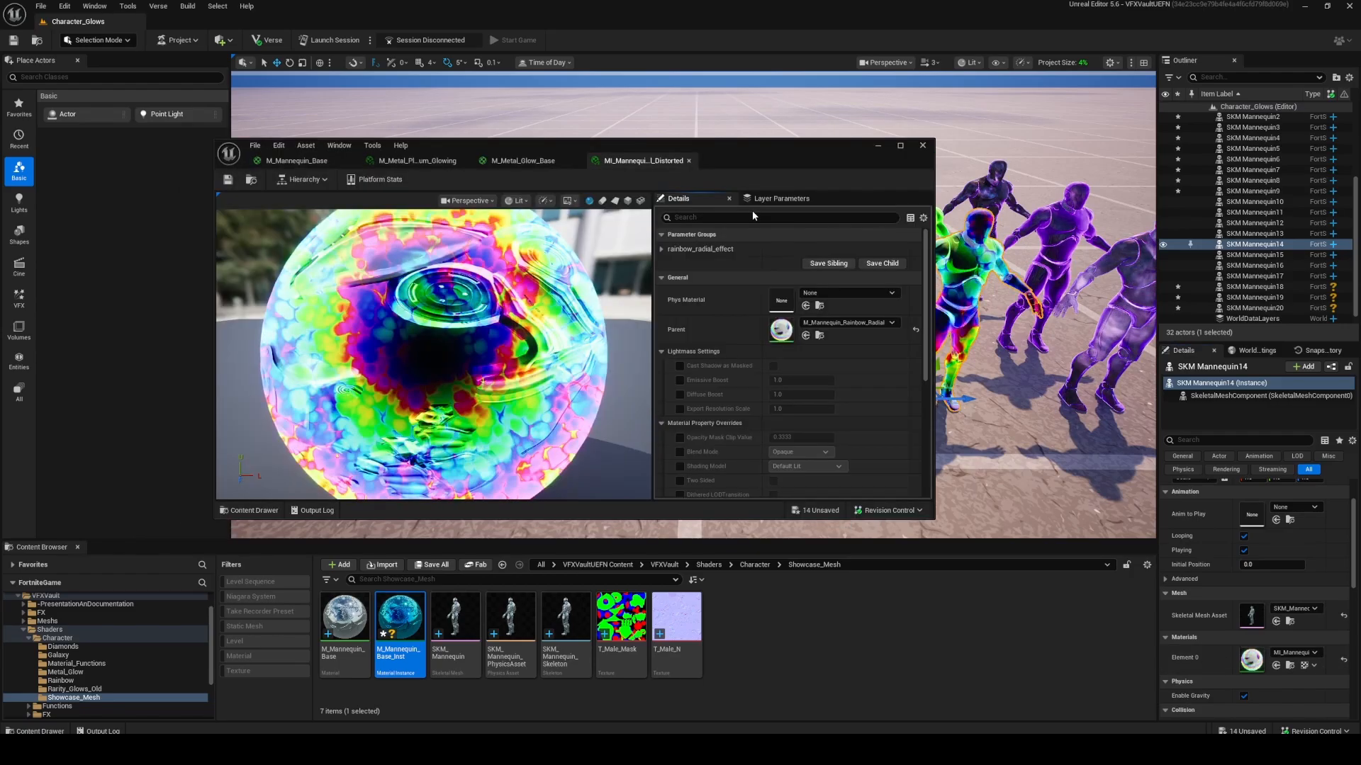
pyautogui.doubleClick(808, 145)
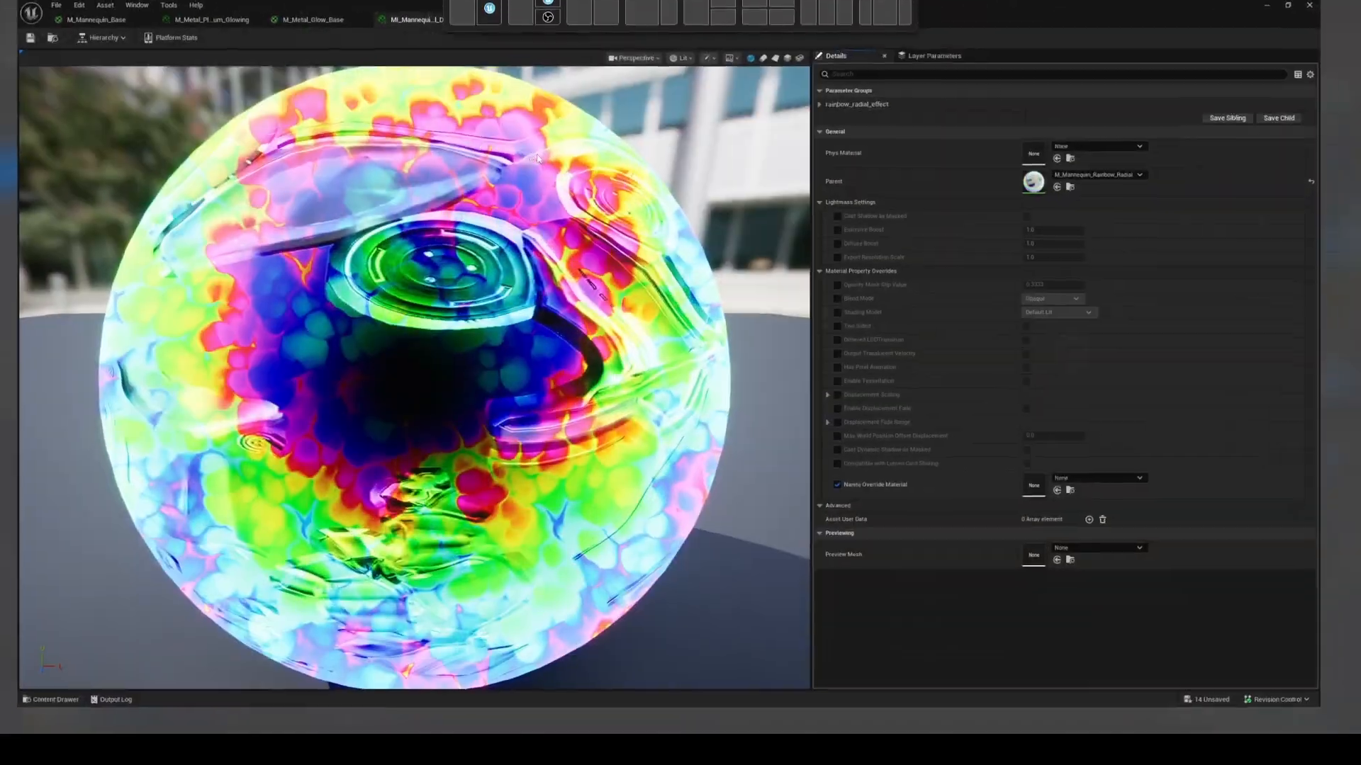
pyautogui.scroll(-3, 452, 446)
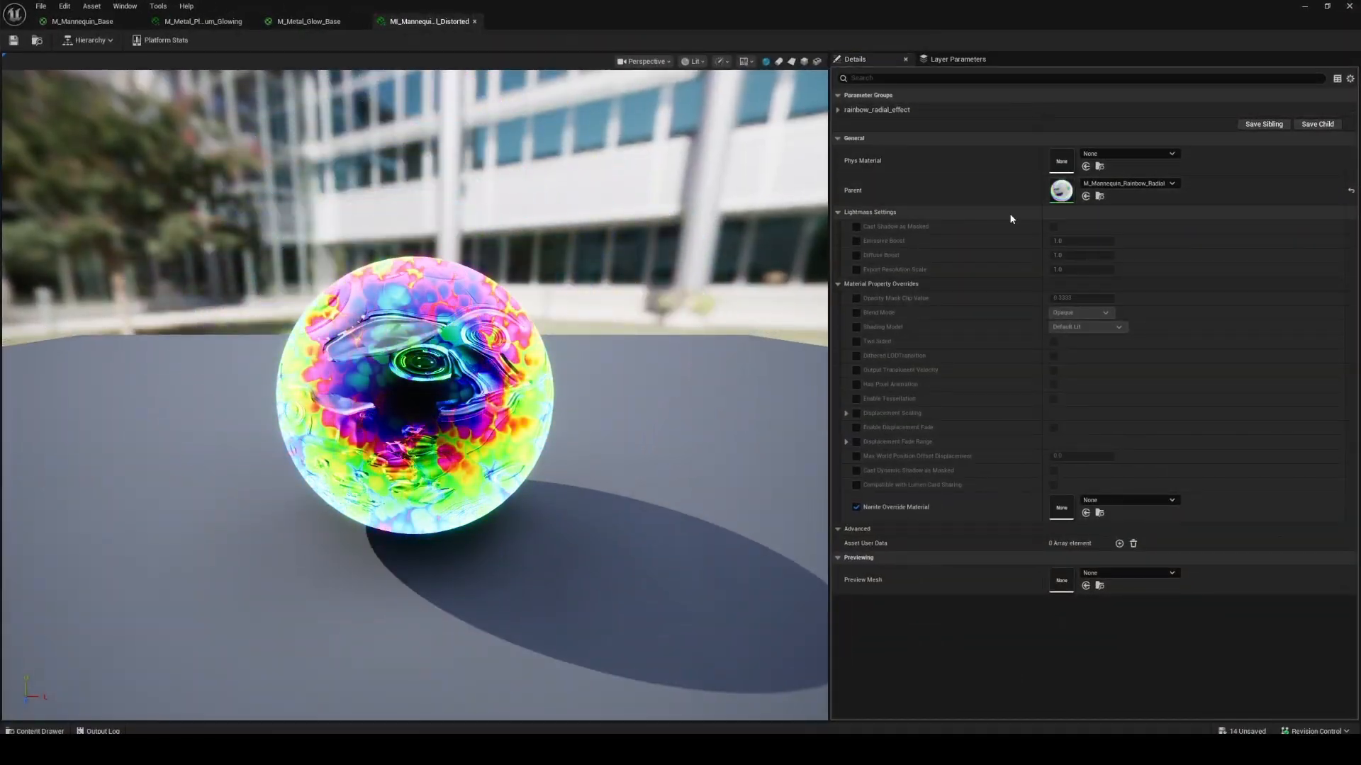
# Open the parent material M_Mannequin_Rainbow_Radial and copy the MF_Rainbow_Radial function together with all its parameter nodes
pyautogui.doubleClick(1061, 191)
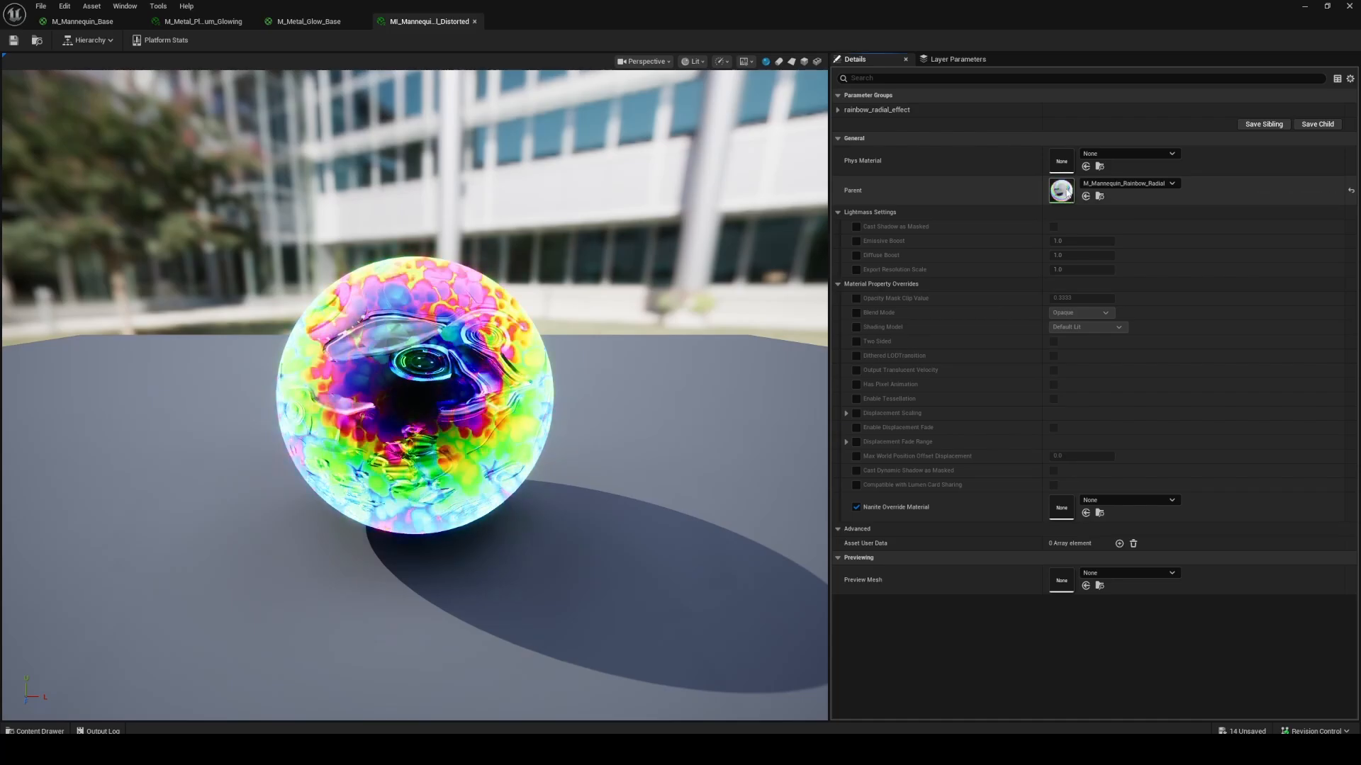
pyautogui.moveTo(910, 385); pyautogui.dragTo(808, 400, button='right')
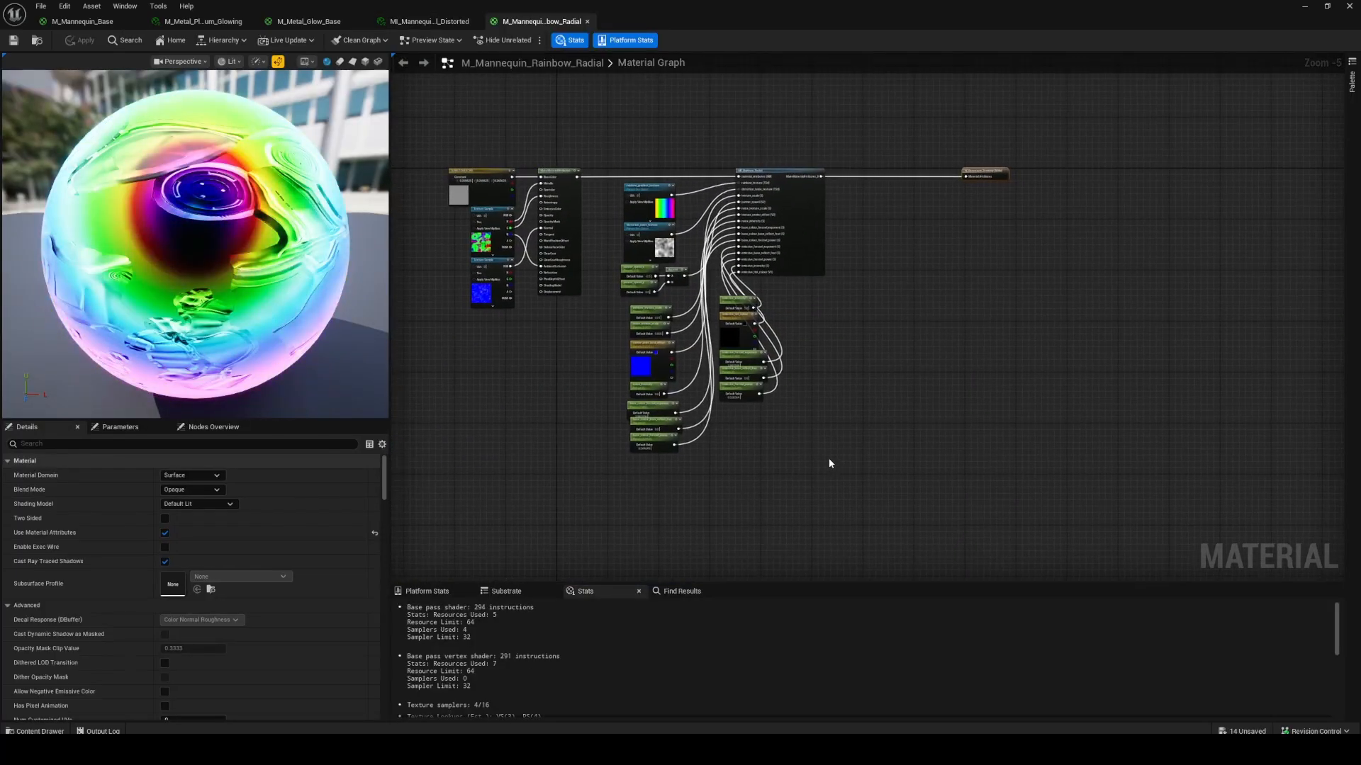
pyautogui.moveTo(652, 153); pyautogui.dragTo(878, 541)
pyautogui.scroll(1, 700, 182)
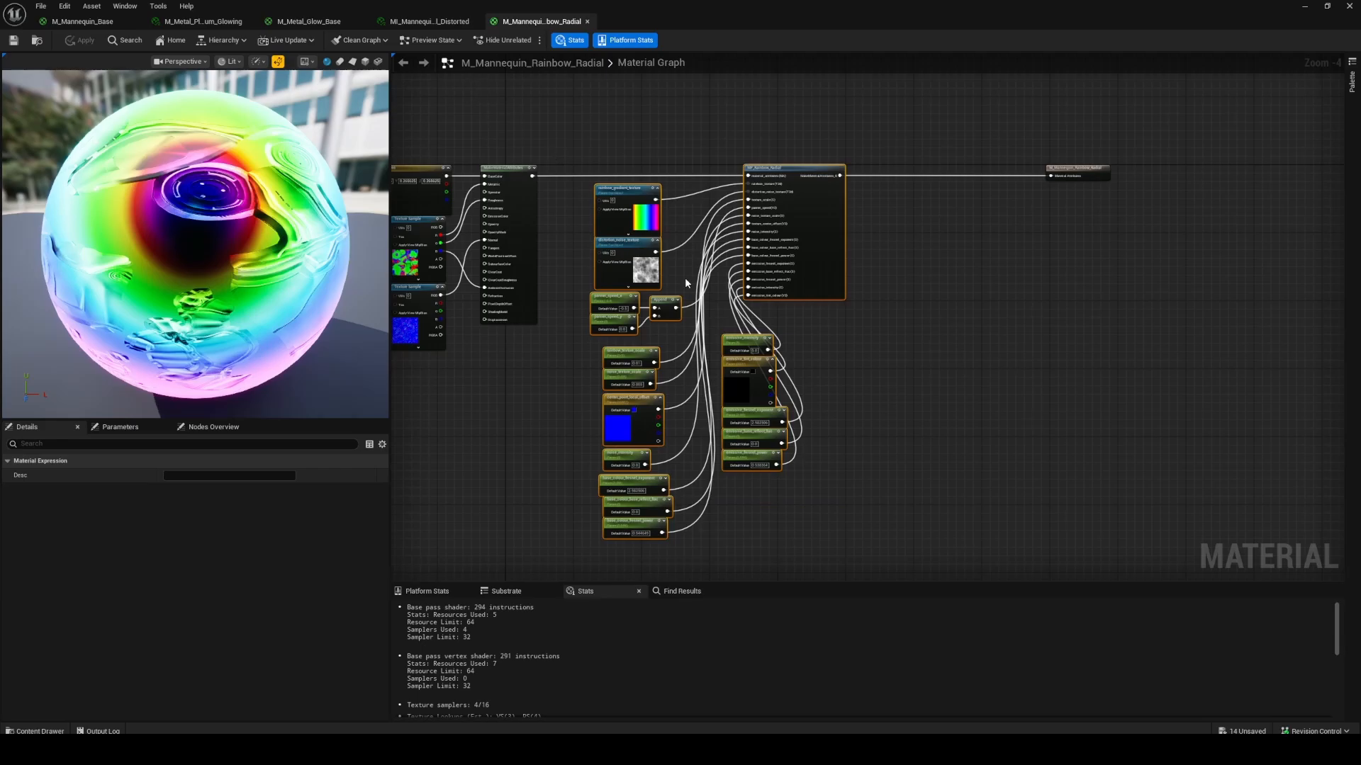
pyautogui.scroll(2, 686, 282)
pyautogui.scroll(-2, 873, 372)
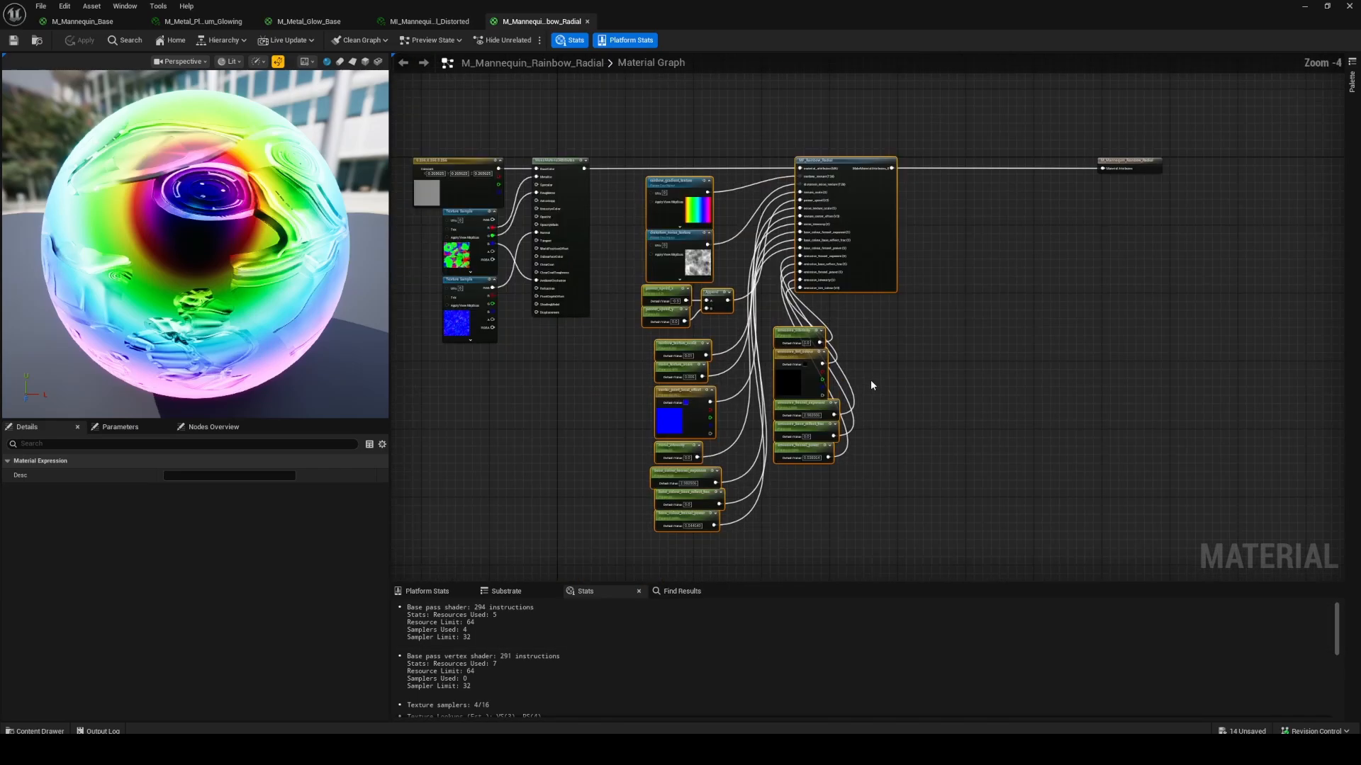
pyautogui.moveTo(921, 550); pyautogui.dragTo(632, 174)
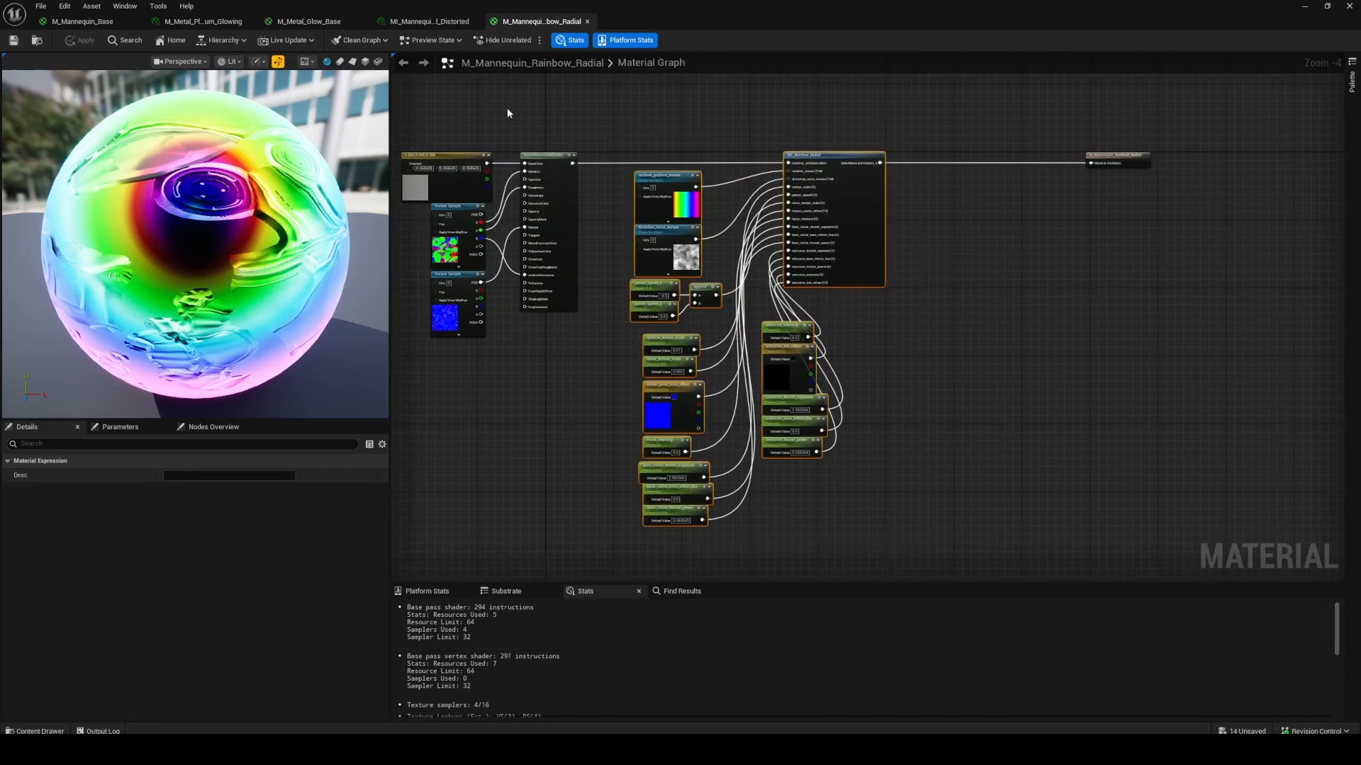
# In M_Mannequin_Base, replace the metallic glow function and its parameters with the copied rainbow radial nodes, placed beside the MakeMaterialAttributes node
pyautogui.click(97, 24)
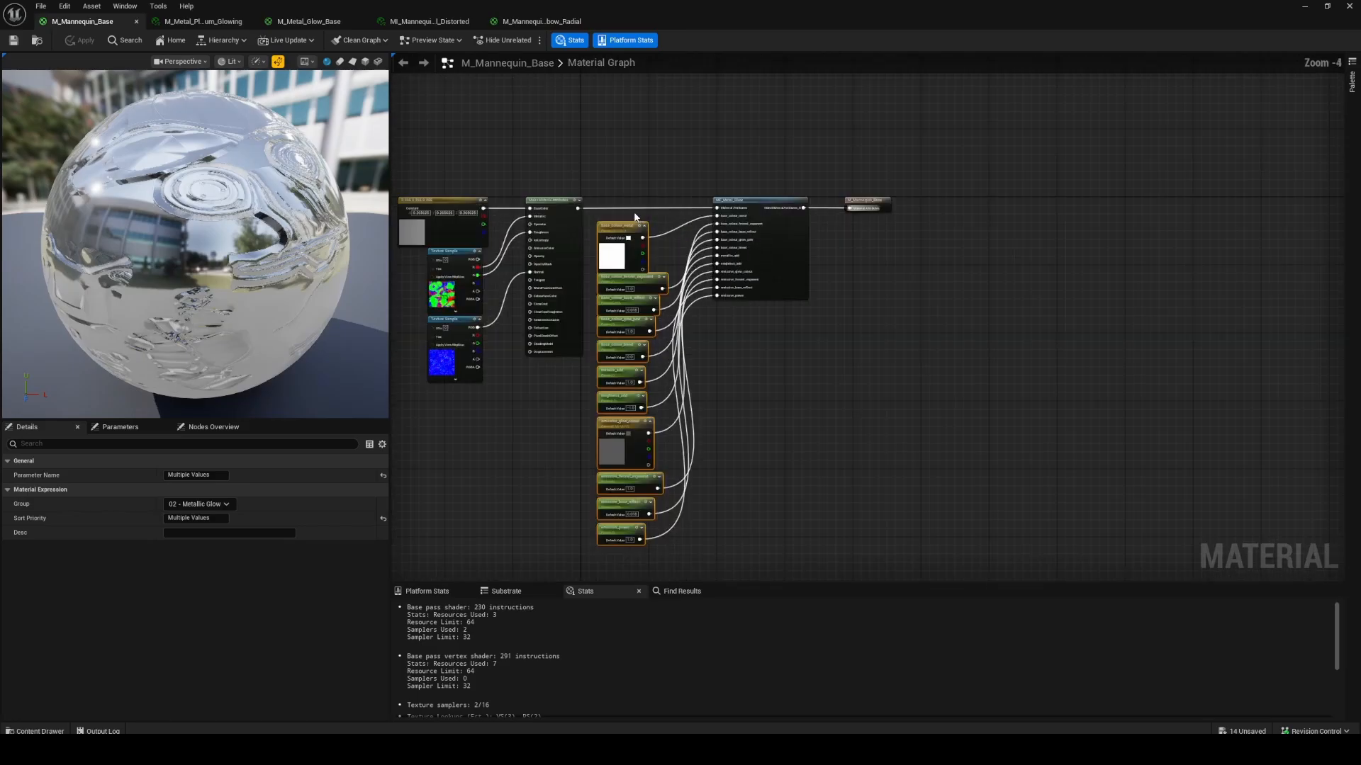
pyautogui.moveTo(739, 501); pyautogui.dragTo(761, 552)
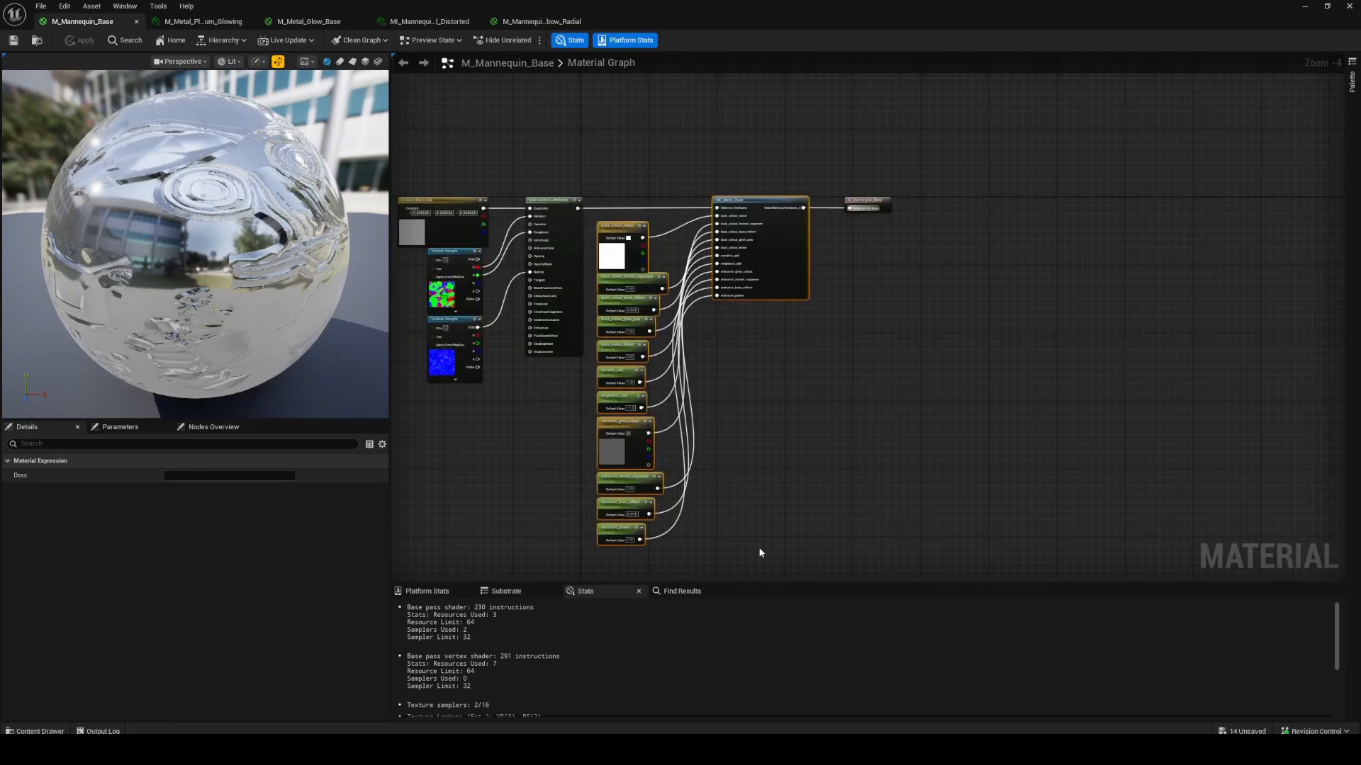
pyautogui.press('Delete')
pyautogui.hotkey('ctrl', 'z')
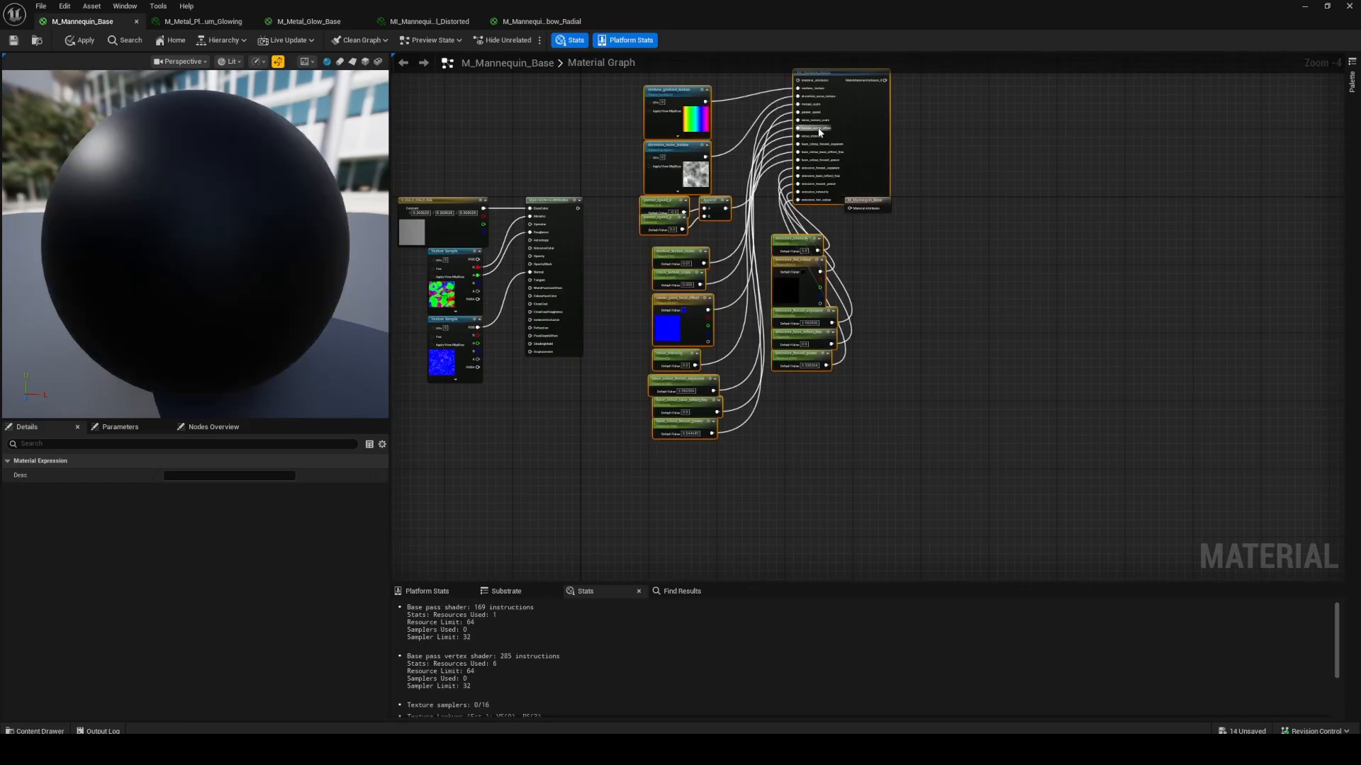
pyautogui.moveTo(857, 96); pyautogui.dragTo(823, 272)
pyautogui.click(641, 195)
# Connect MakeMaterialAttributes to the material_attributes input of MF_Rainbow_Radial and wire its output to the M_Mannequin_Base result node
pyautogui.scroll(3, 613, 193)
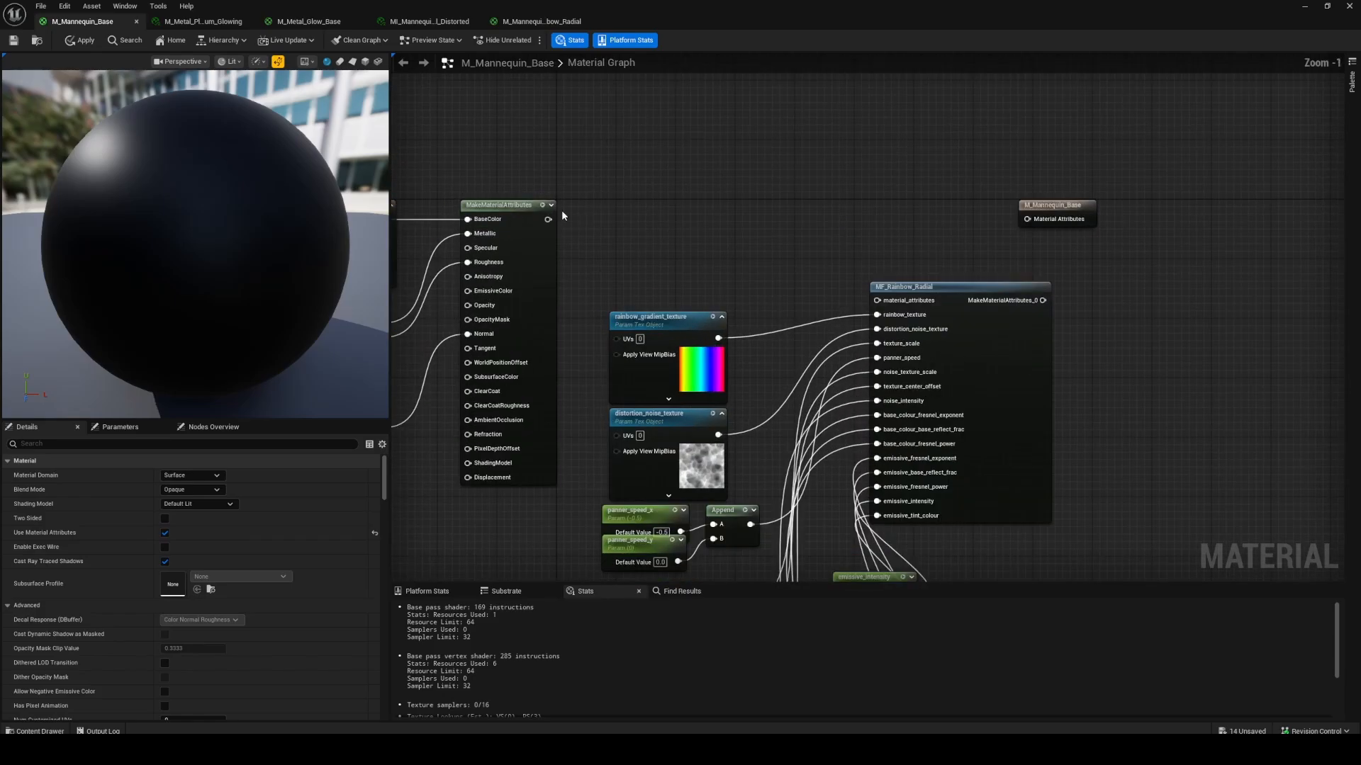
pyautogui.moveTo(548, 219); pyautogui.dragTo(878, 300)
pyautogui.moveTo(1042, 300); pyautogui.dragTo(1039, 207)
pyautogui.moveTo(971, 307); pyautogui.dragTo(926, 226)
pyautogui.moveTo(847, 275); pyautogui.dragTo(834, 178, button='right')
pyautogui.scroll(-1, 879, 119)
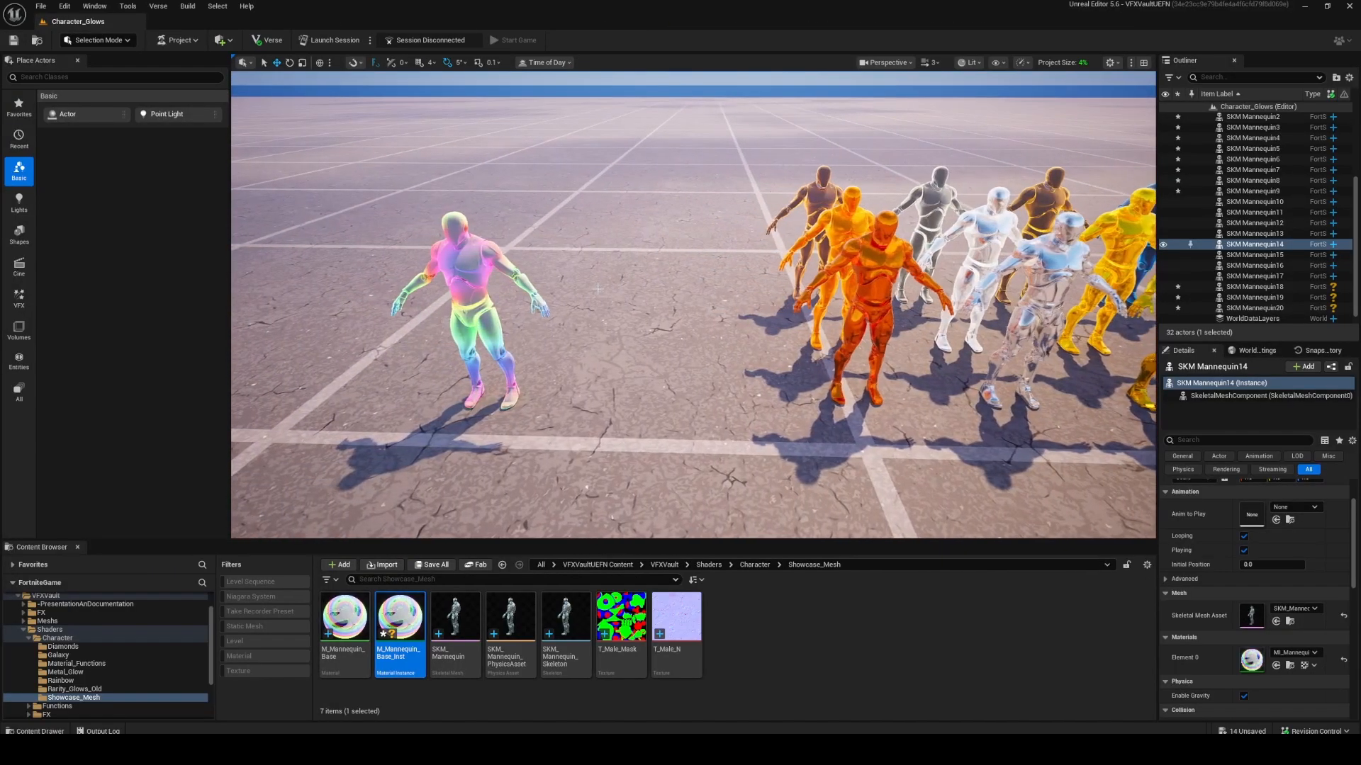
# Frame the mannequin that uses the edited base material in the level and survey the row of glow characters
pyautogui.doubleClick(1251, 213)
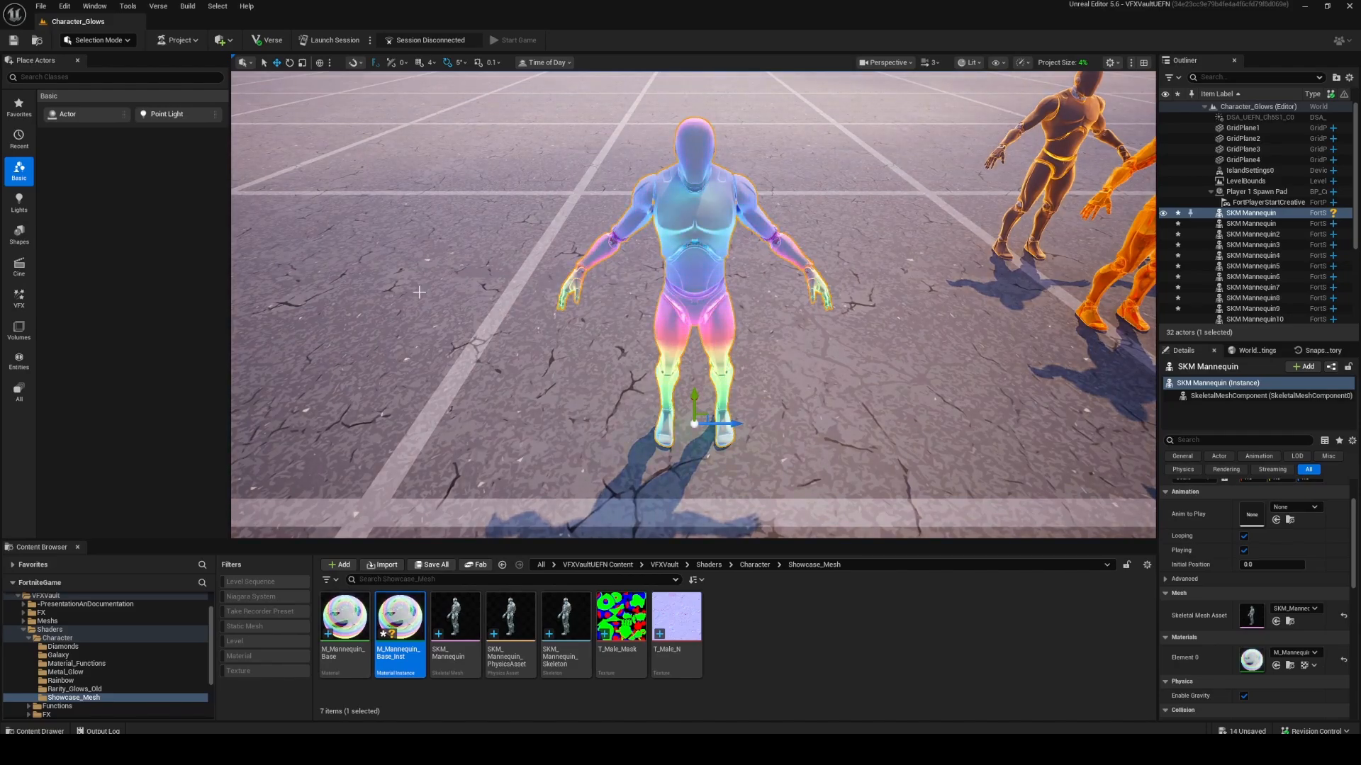
pyautogui.scroll(-4, 456, 277)
pyautogui.moveTo(455, 277); pyautogui.dragTo(827, 243, button='middle')
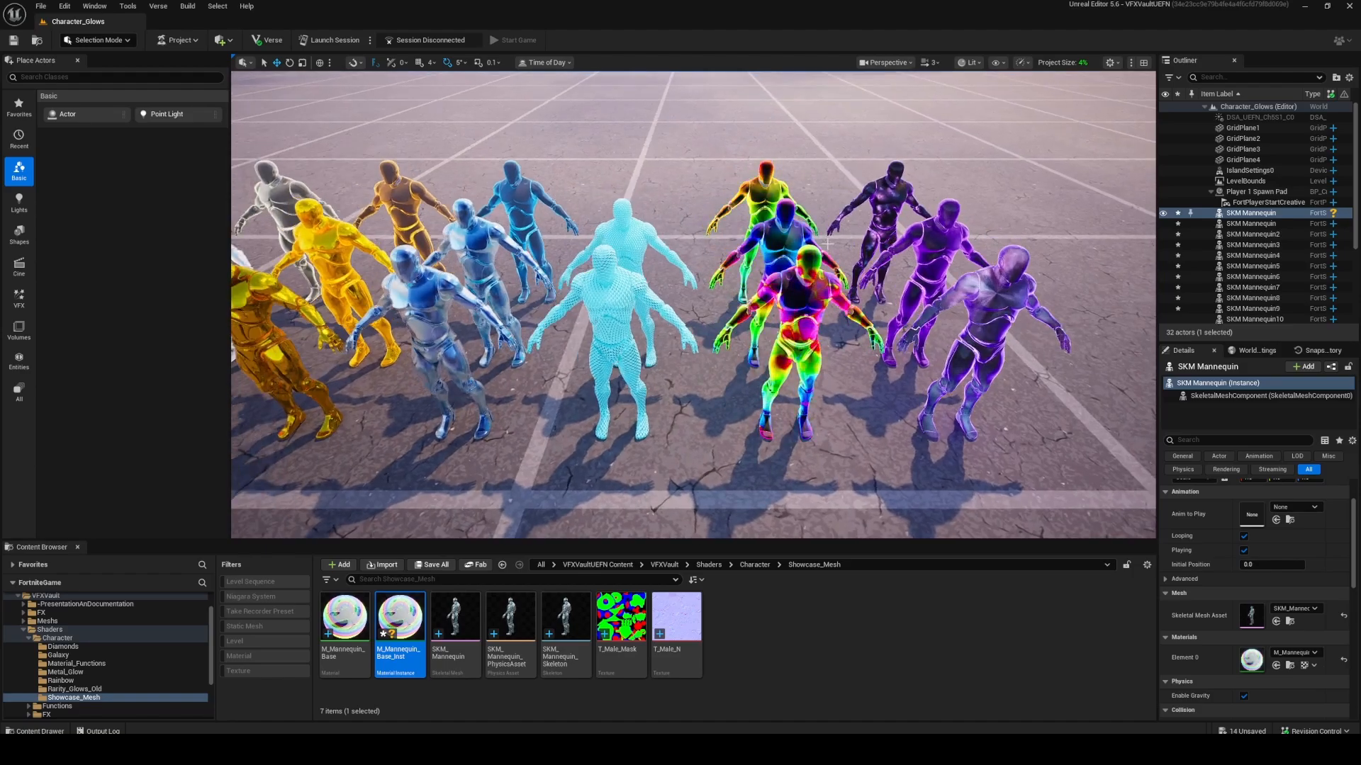
# Select the rear diamond mannequin and open its diamond material instance in a floating window that leaves the characters visible
pyautogui.click(612, 291)
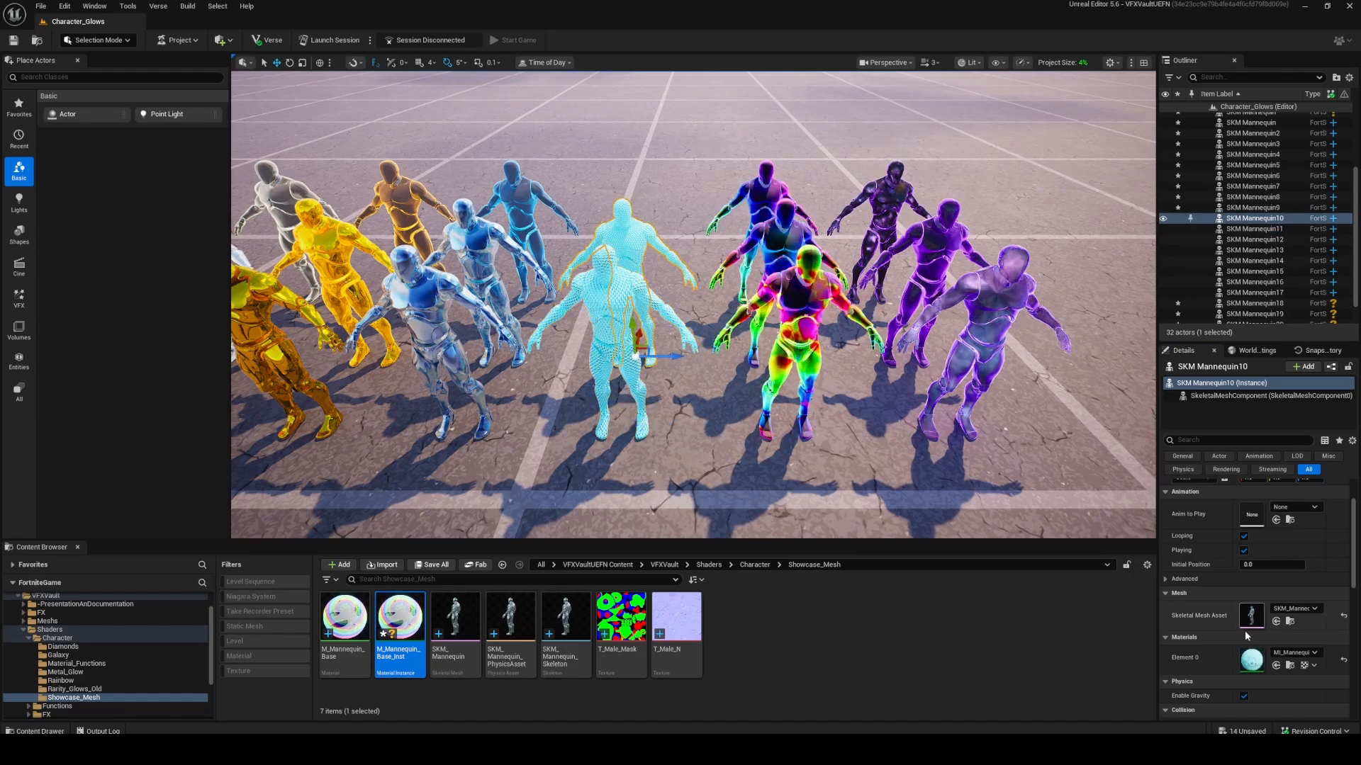
pyautogui.moveTo(0, 322); pyautogui.dragTo(858, 218)
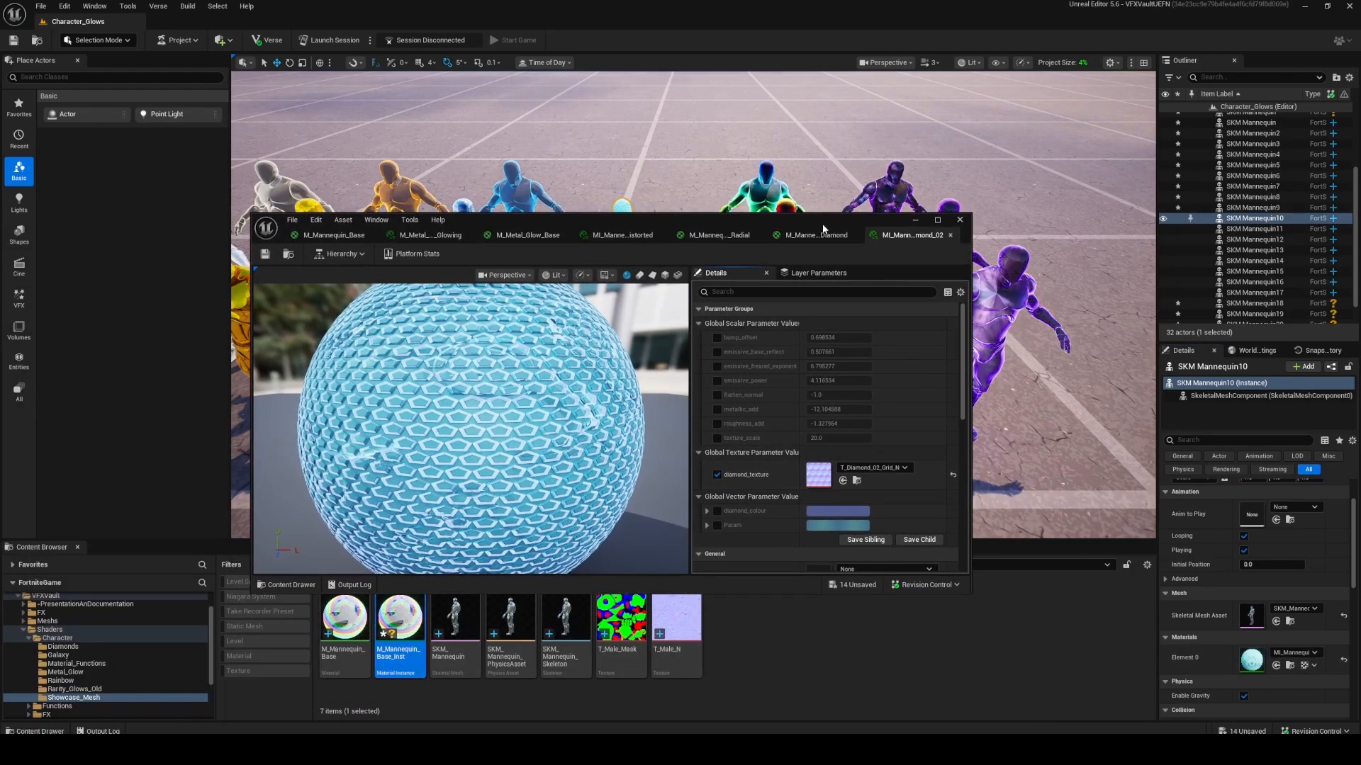
pyautogui.moveTo(805, 219); pyautogui.dragTo(824, 380)
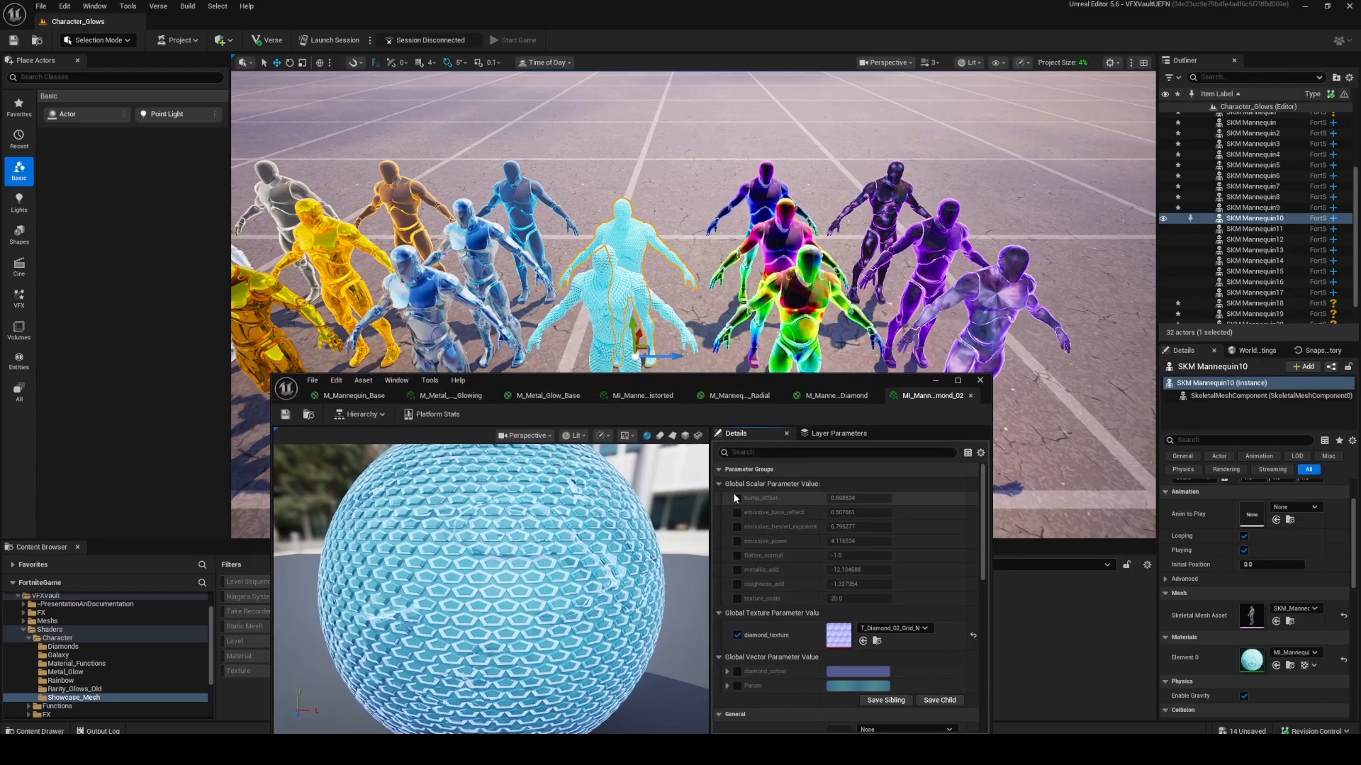
# Override bump_offset on the diamond instance, raise it to about 34.71 and inspect the effect on the mannequin up close
pyautogui.moveTo(859, 499); pyautogui.dragTo(900, 498)
pyautogui.press('w')
pyautogui.moveTo(596, 210); pyautogui.dragTo(564, 209, button='right')
pyautogui.press('a')
pyautogui.press('d')
pyautogui.moveTo(862, 498); pyautogui.dragTo(949, 498)
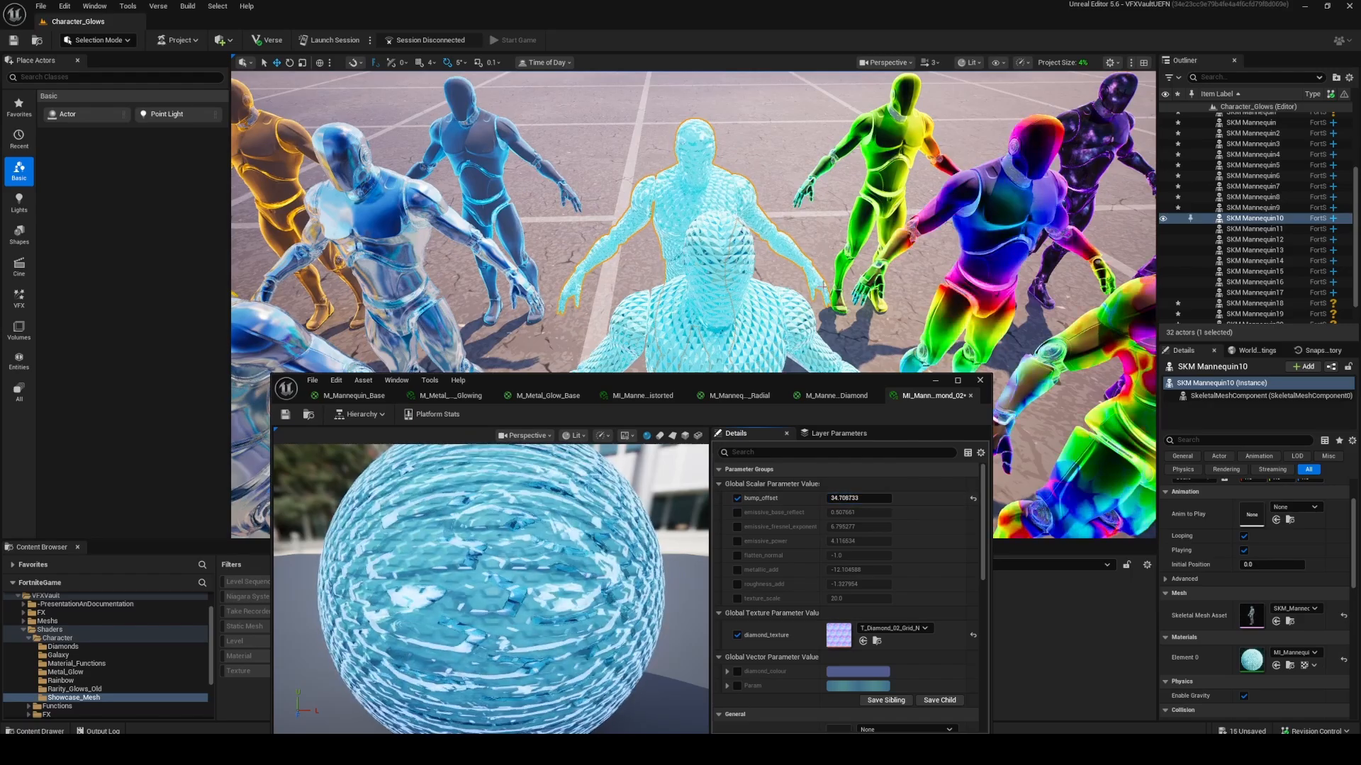
pyautogui.press('d')
pyautogui.moveTo(596, 210); pyautogui.dragTo(573, 234, button='right')
pyautogui.press('a')
pyautogui.press('d')
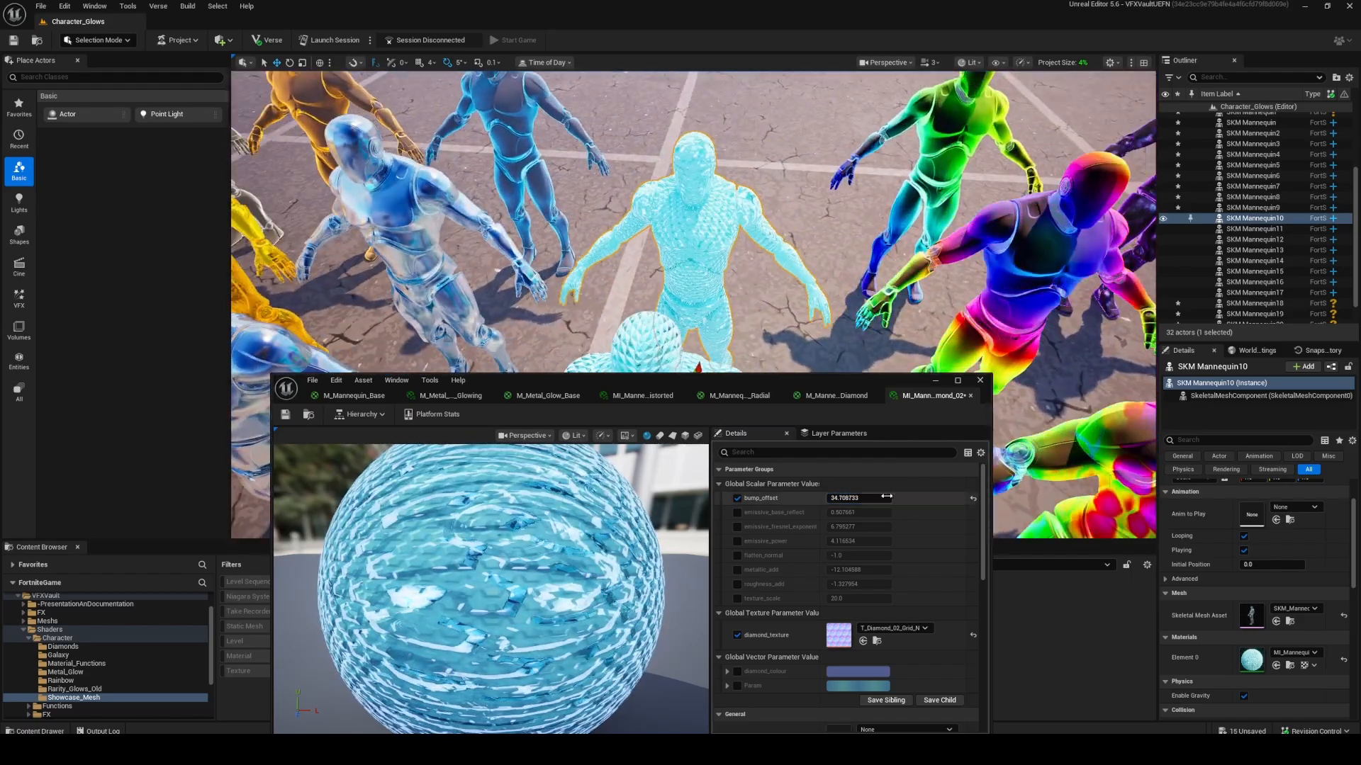
# Lower the diamond instance's bump_offset to about 0.79
pyautogui.moveTo(883, 498); pyautogui.dragTo(831, 498)
pyautogui.moveTo(808, 298)
pyautogui.keyDown('alt'); pyautogui.mouseDown()
pyautogui.moveTo(865, 297)
pyautogui.moveTo(811, 299)
pyautogui.mouseUp(); pyautogui.keyUp('alt')
pyautogui.moveTo(857, 498); pyautogui.dragTo(893, 498)
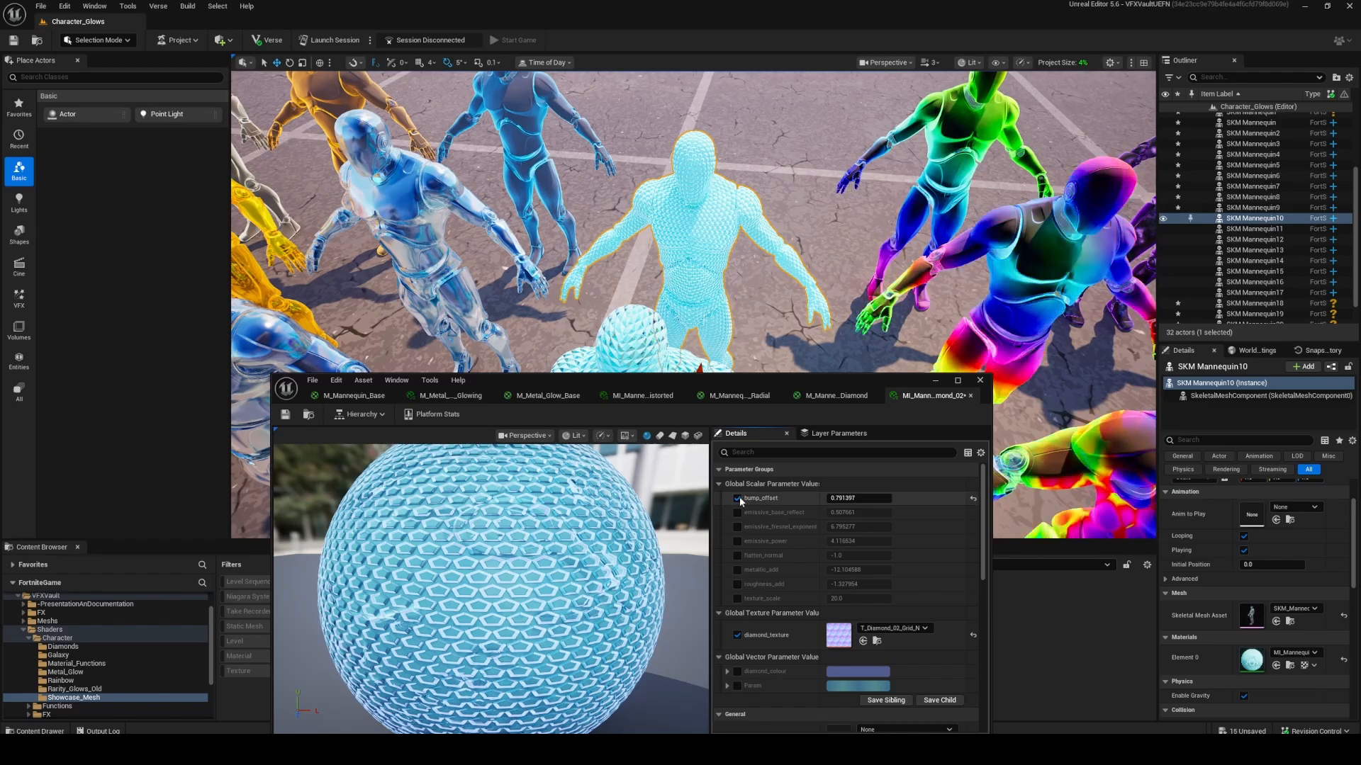
# Try emissive_power at about 1.12 on the diamond instance, and reset both emissive_power and bump_offset to their defaults
pyautogui.click(737, 541)
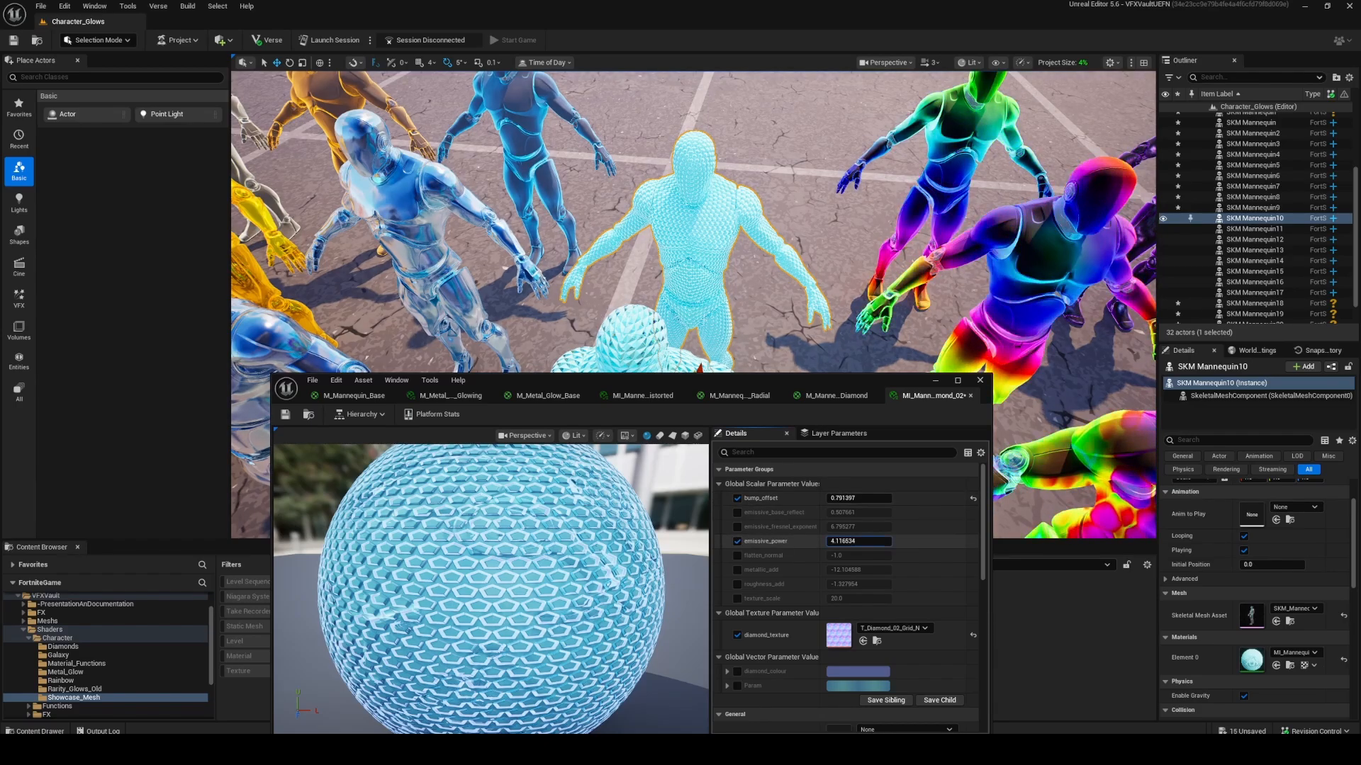
pyautogui.moveTo(857, 541)
pyautogui.mouseDown()
pyautogui.moveTo(875, 541)
pyautogui.moveTo(826, 541)
pyautogui.moveTo(866, 542)
pyautogui.mouseUp()
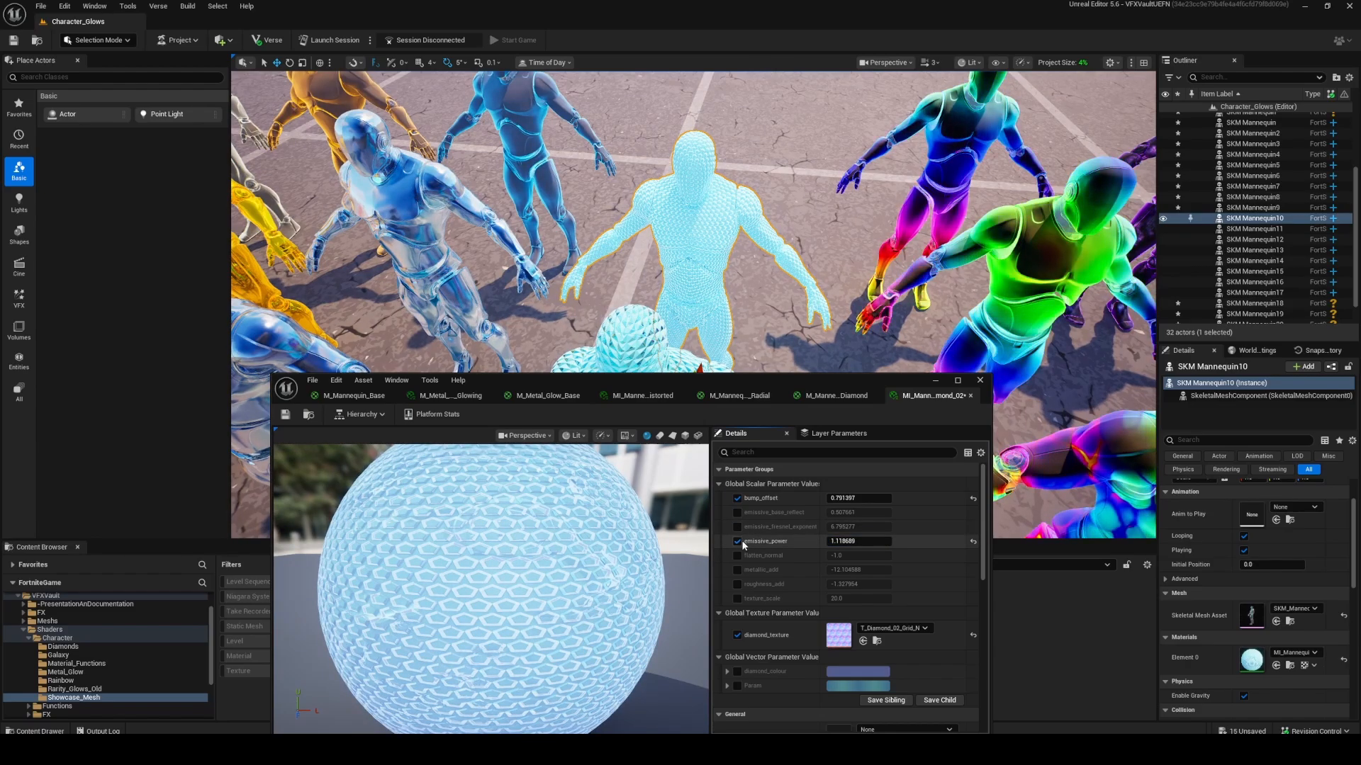
pyautogui.click(973, 542)
pyautogui.click(973, 499)
pyautogui.click(737, 499)
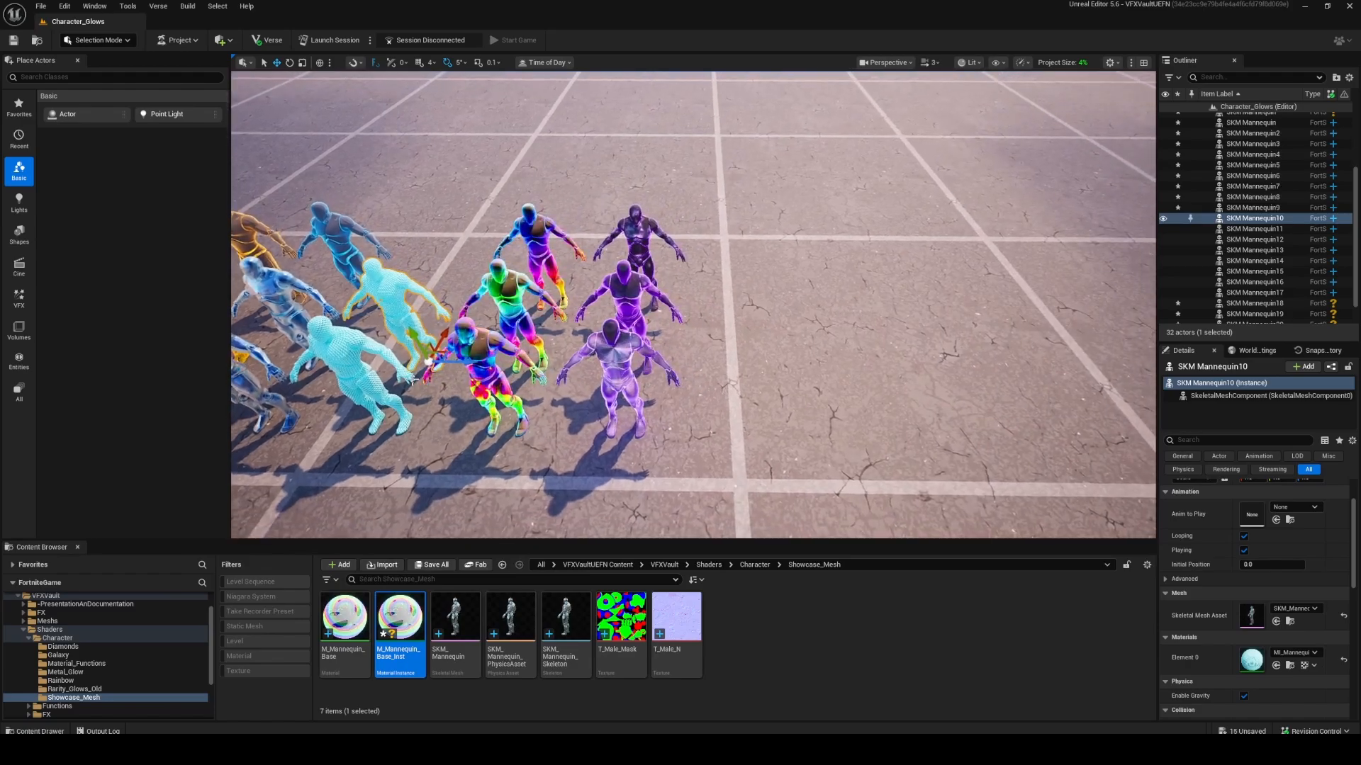
# Select and frame the front rainbow mannequin, open its distorted material instance and expand the rainbow_radial_effect parameter group
pyautogui.click(486, 368)
pyautogui.press('f')
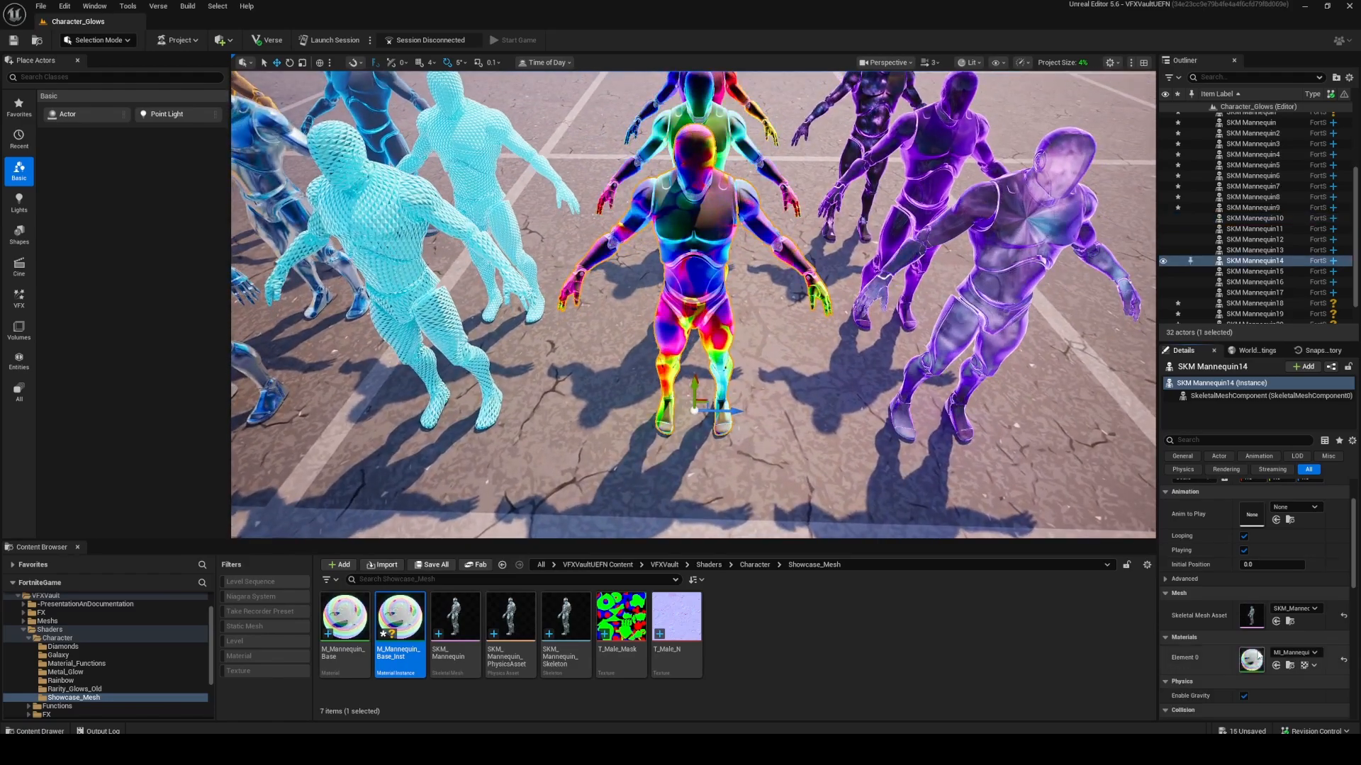
pyautogui.doubleClick(1258, 656)
pyautogui.click(720, 485)
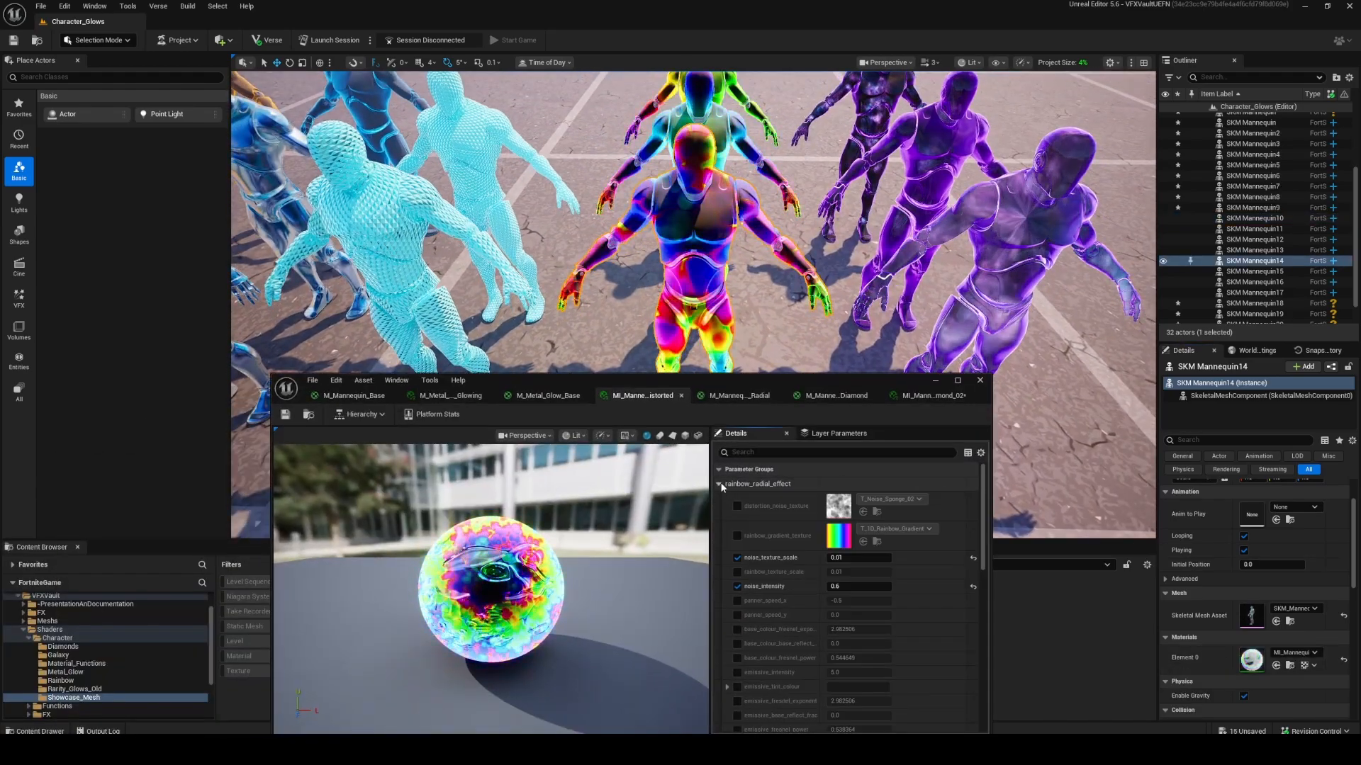
# Enable the rainbow_gradient_texture override and open T_1D_Rainbow_Gradient in a maximized editor to view the whole gradient strip
pyautogui.click(736, 535)
pyautogui.doubleClick(838, 536)
pyautogui.moveTo(782, 384); pyautogui.dragTo(723, 3)
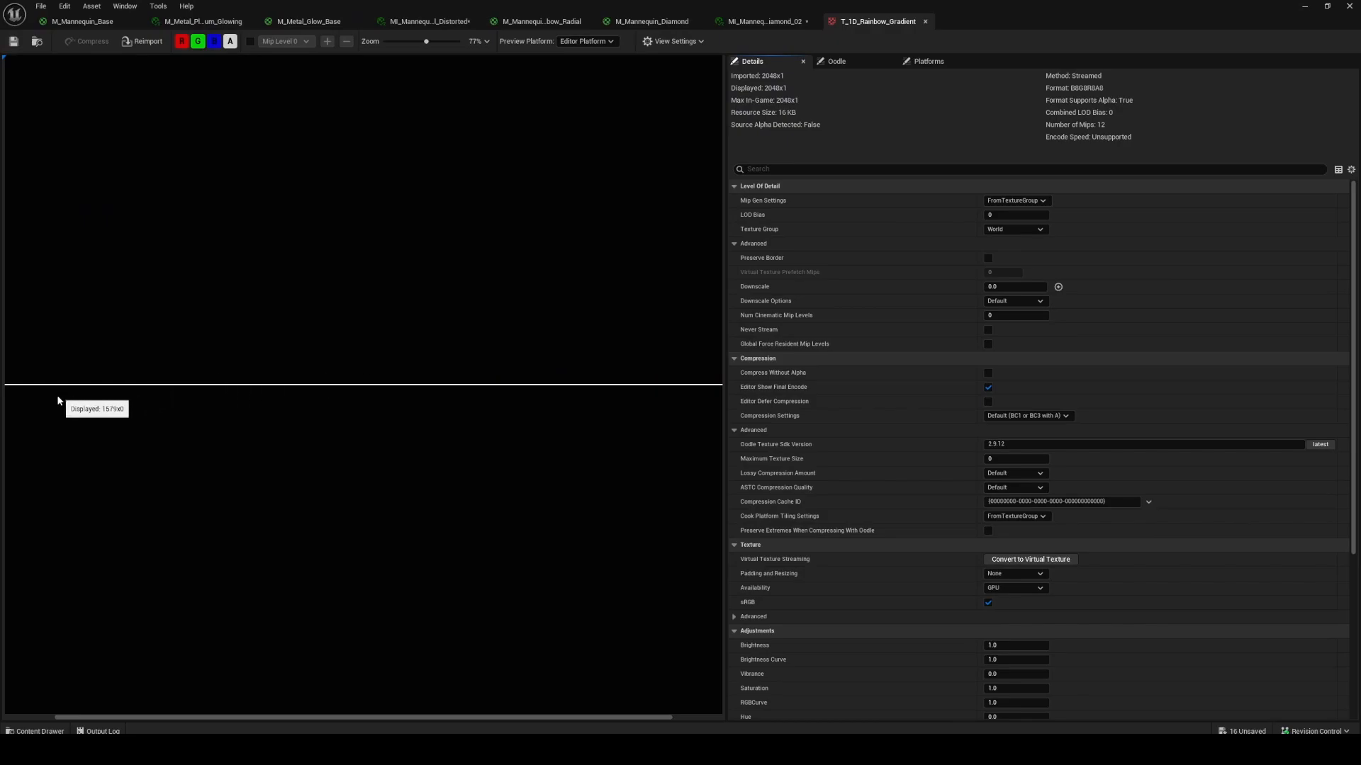
pyautogui.scroll(-2, 60, 397)
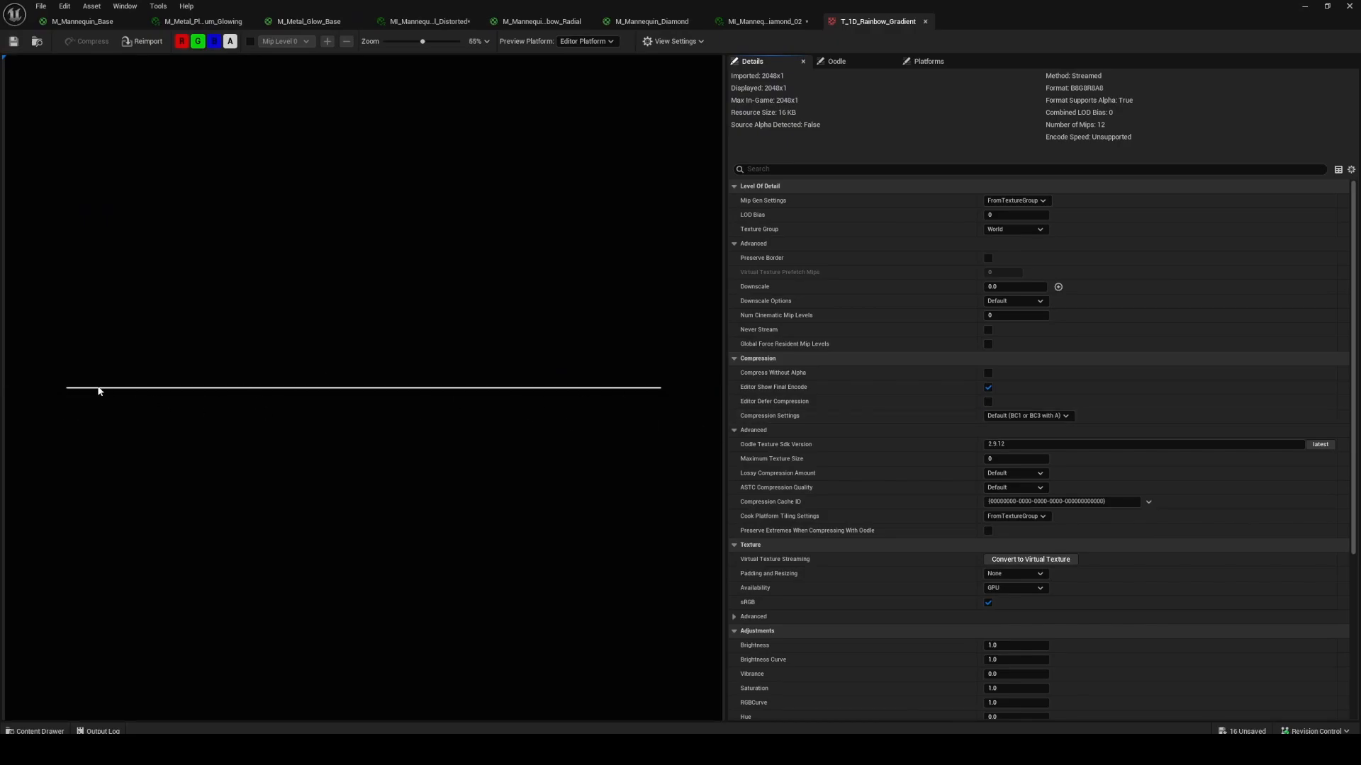
# Return to the distorted rainbow material instance and float its editor window over the level so the mannequin stays visible
pyautogui.click(751, 22)
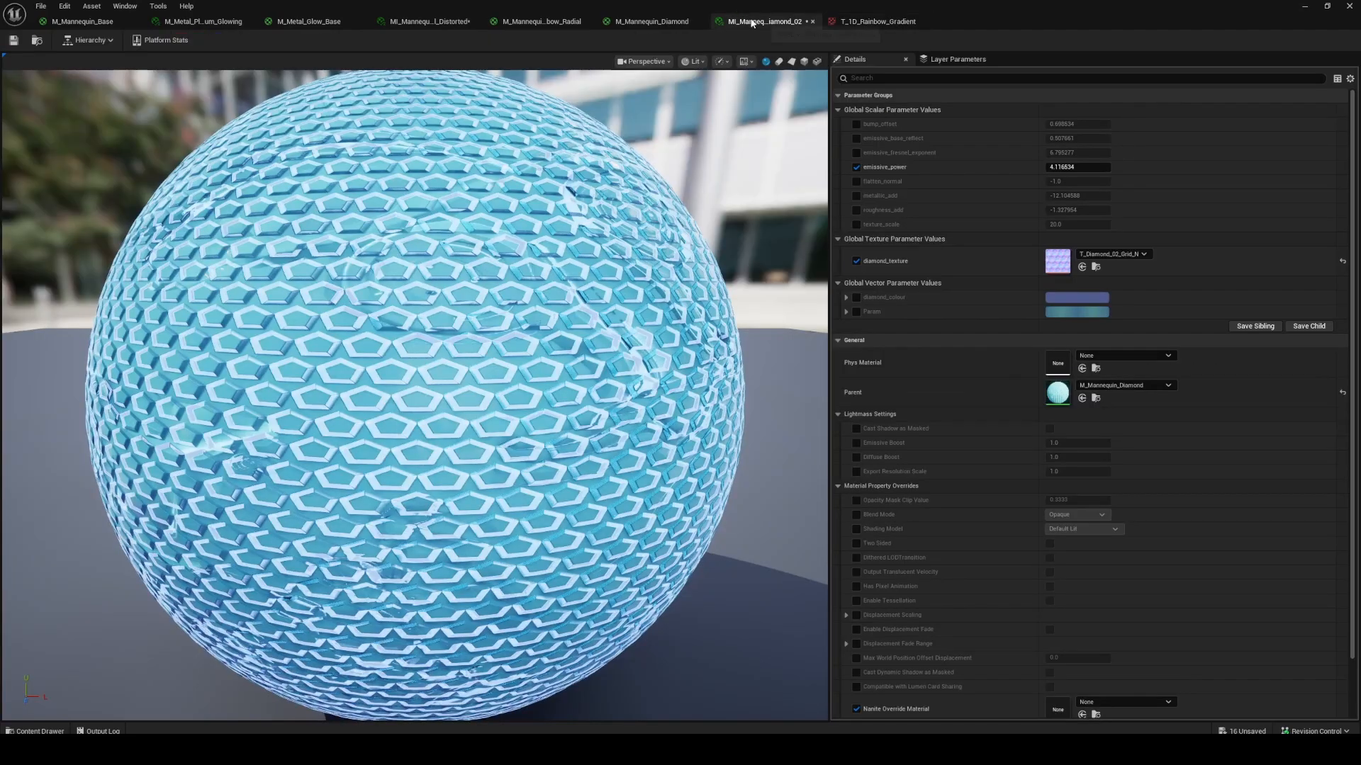
pyautogui.click(656, 23)
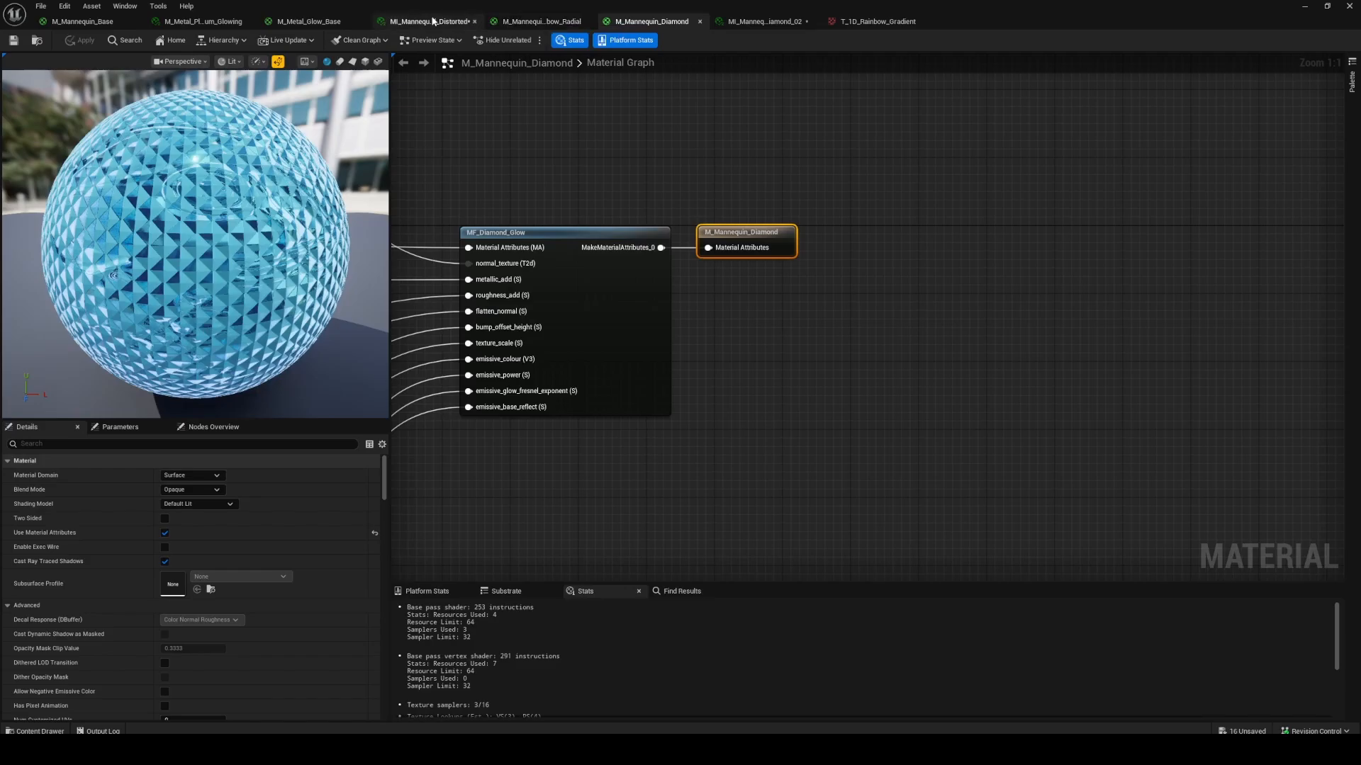
pyautogui.click(565, 22)
pyautogui.click(428, 22)
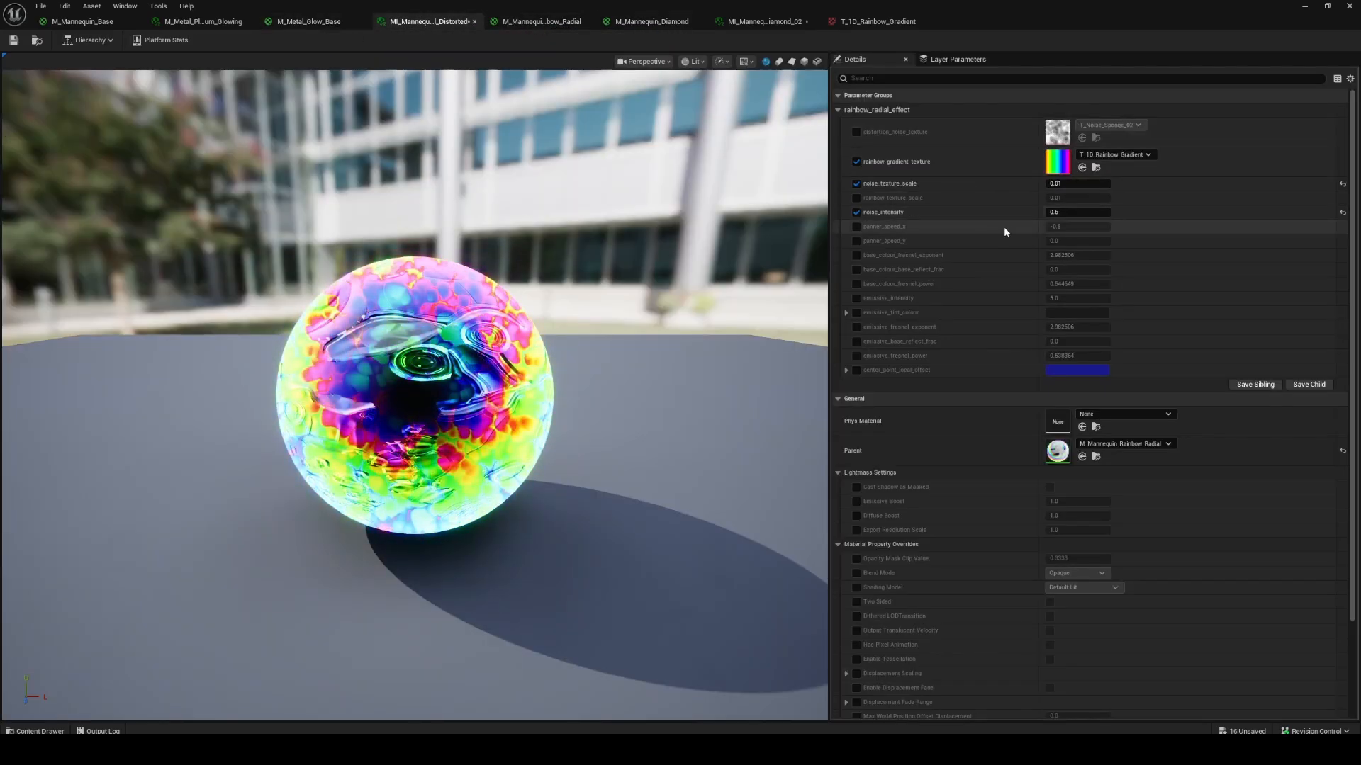
pyautogui.moveTo(971, 9); pyautogui.dragTo(554, 322)
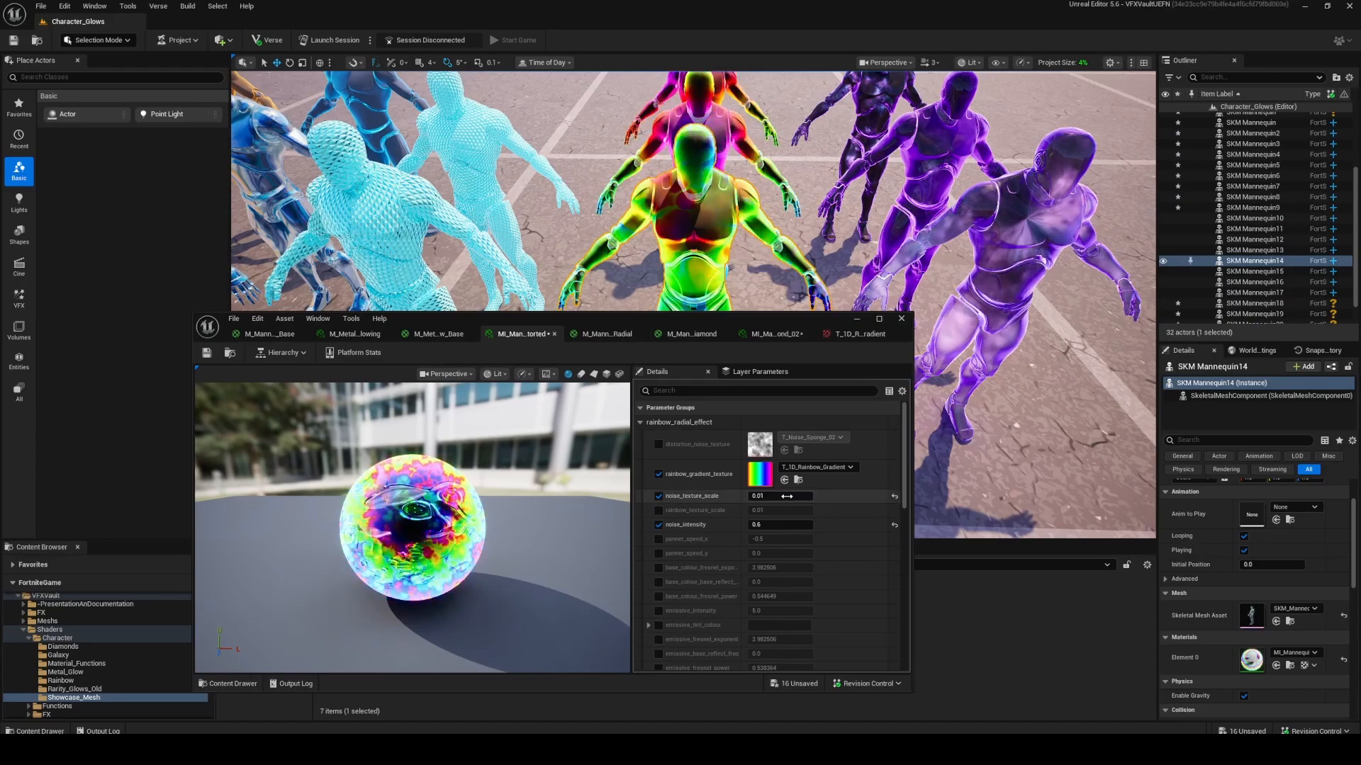
# Experiment with the distorted rainbow instance's noise parameters, setting noise_intensity to about 6.64 and noise_texture_scale to 0.01
pyautogui.moveTo(784, 496); pyautogui.dragTo(804, 496)
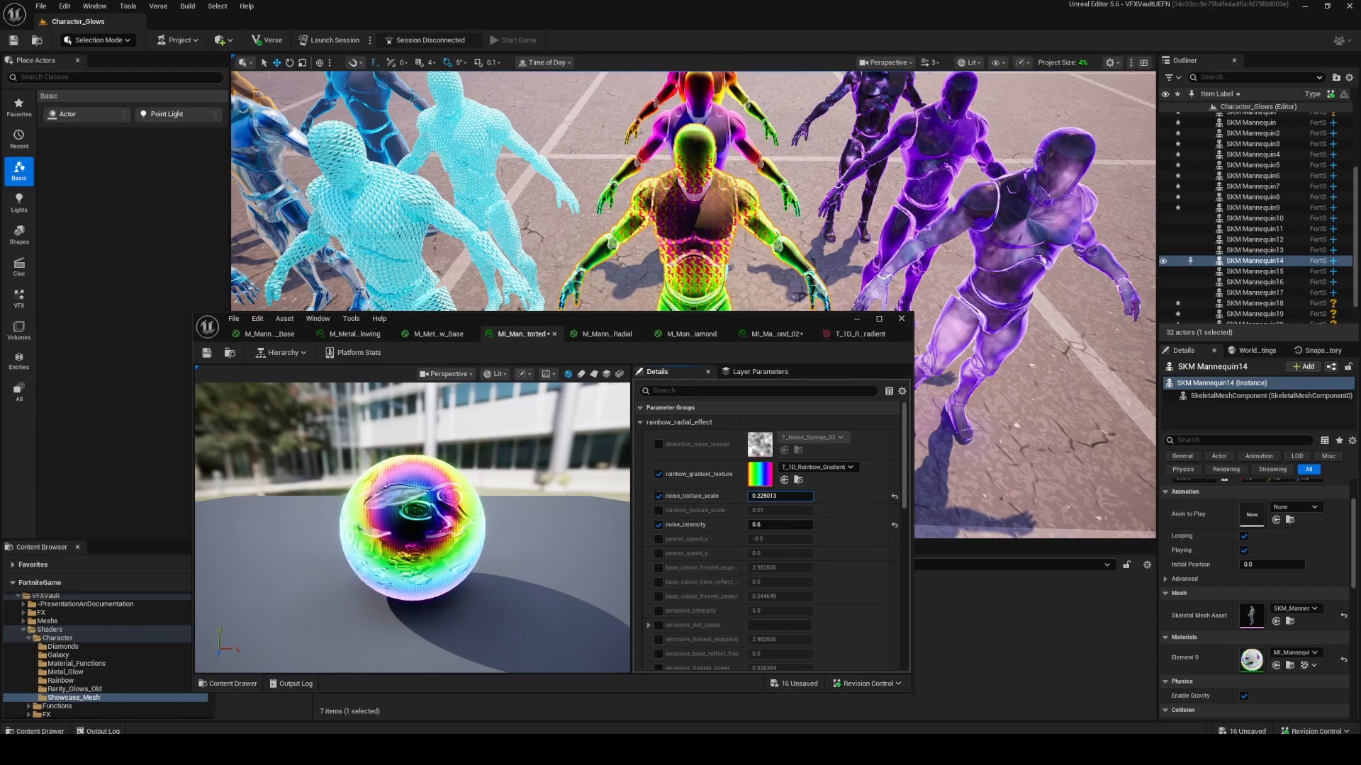
pyautogui.scroll(5, 695, 206)
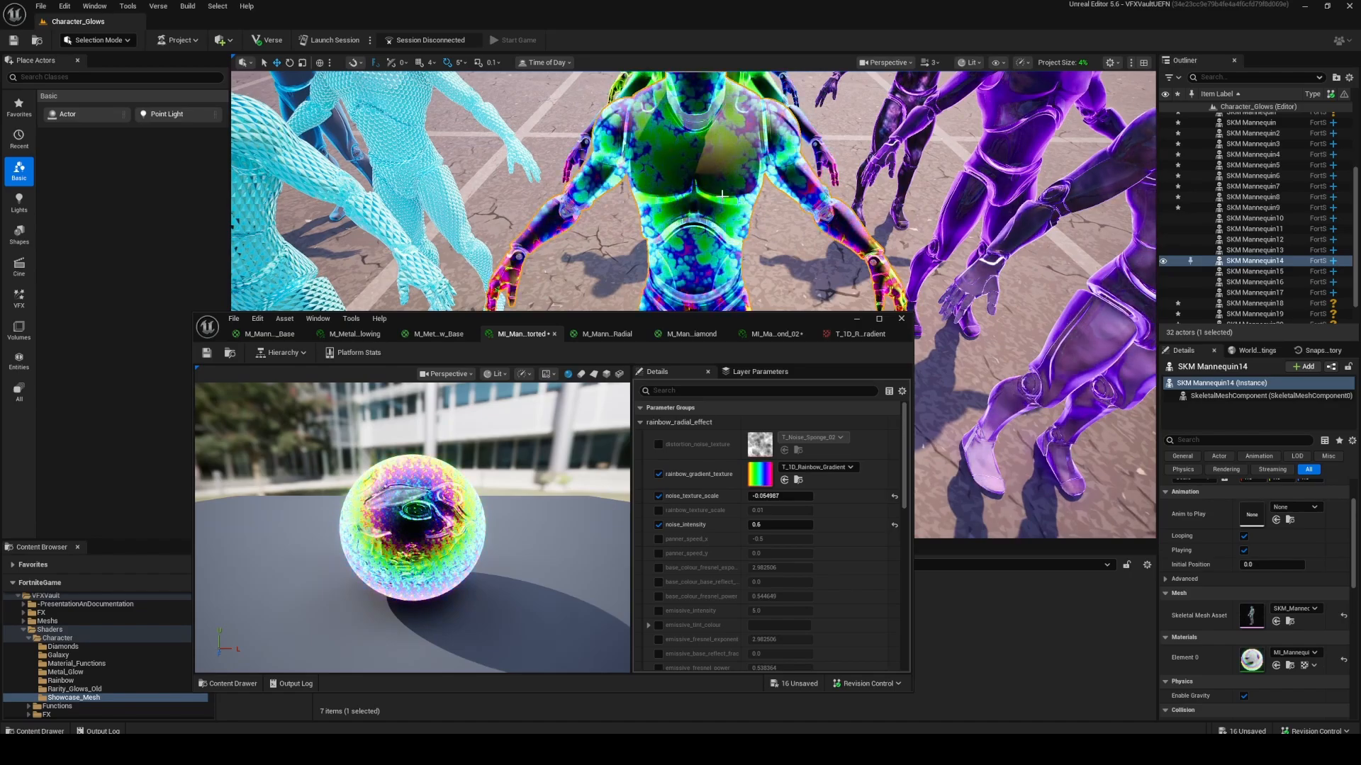
pyautogui.moveTo(760, 526); pyautogui.dragTo(779, 527)
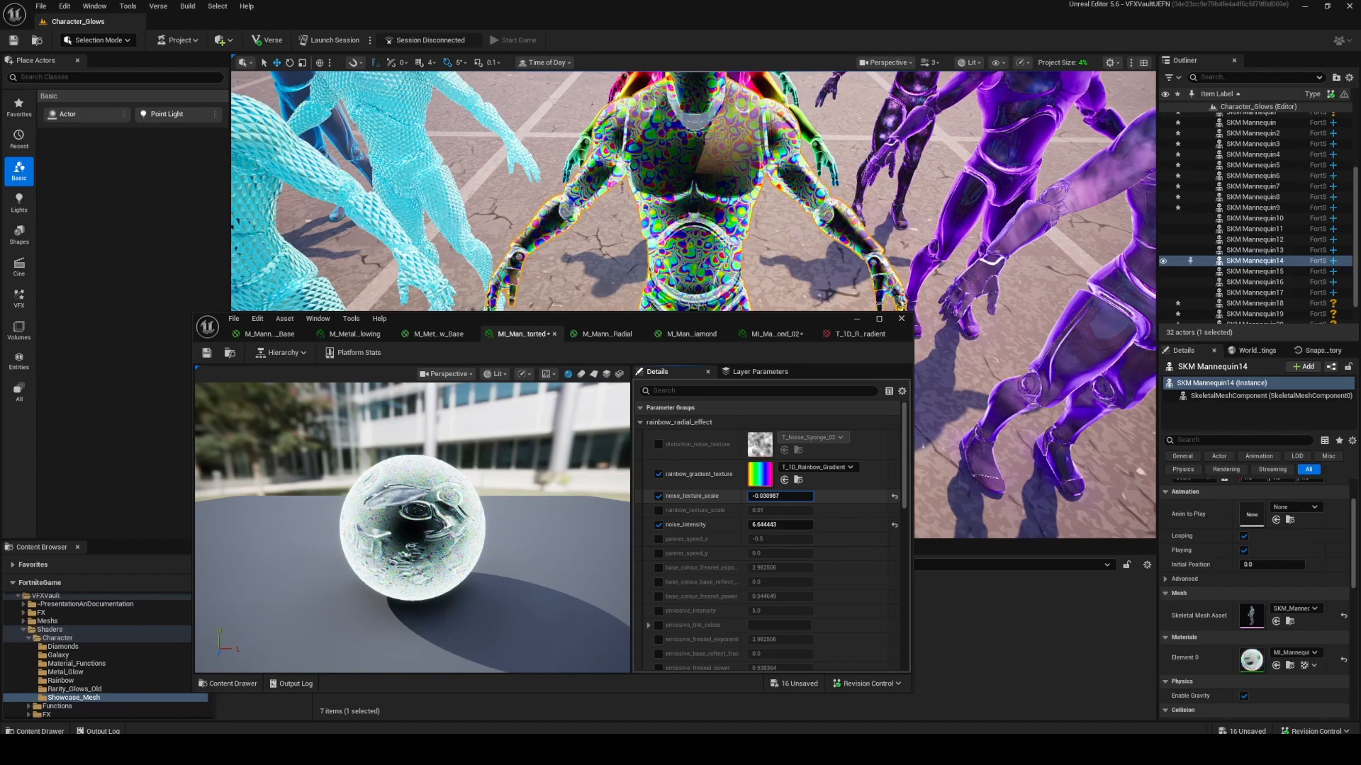
pyautogui.moveTo(780, 496); pyautogui.dragTo(783, 497)
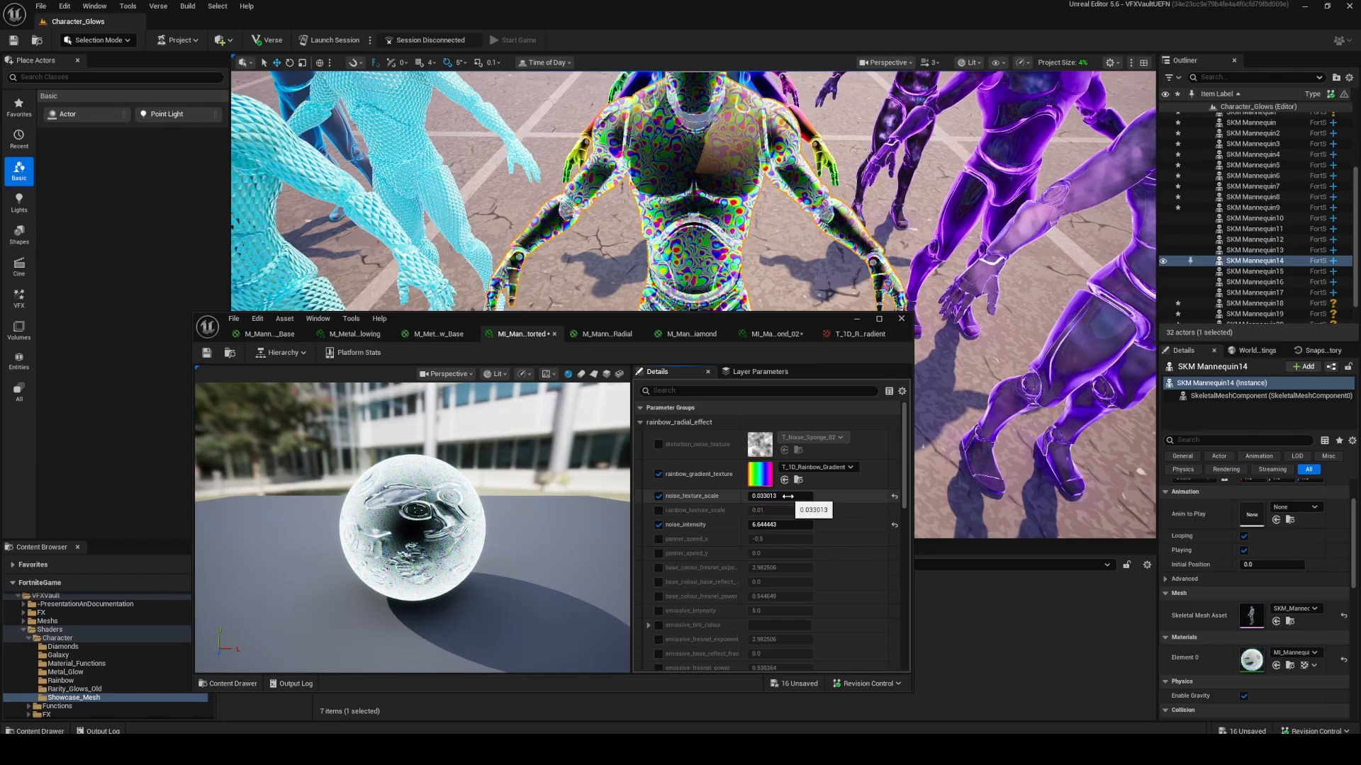
pyautogui.write('1')
pyautogui.press('Return')
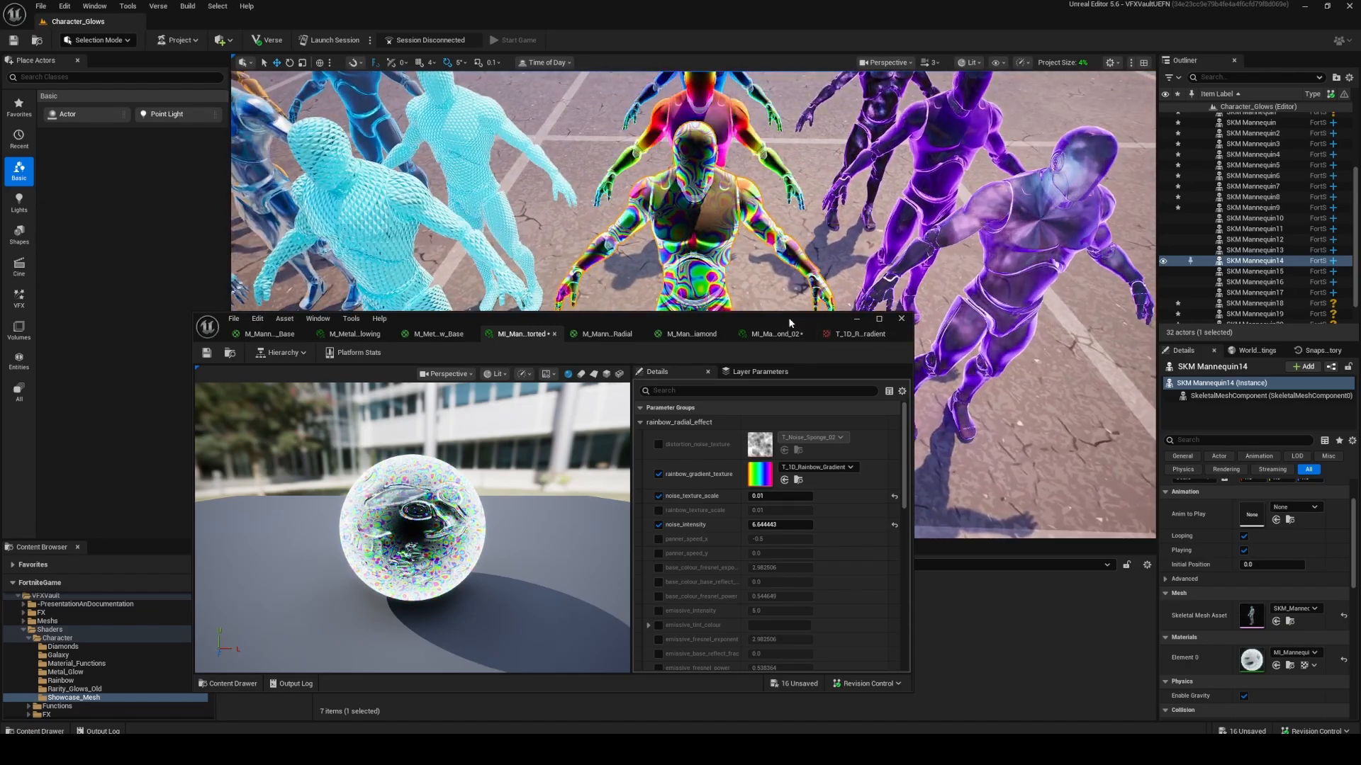
# Select the front purple galaxy mannequin, open its M_Mannequin_Galaxy_Radial material in a maximized editor and examine the parameters feeding MF_Galaxy_Radial
pyautogui.click(958, 254)
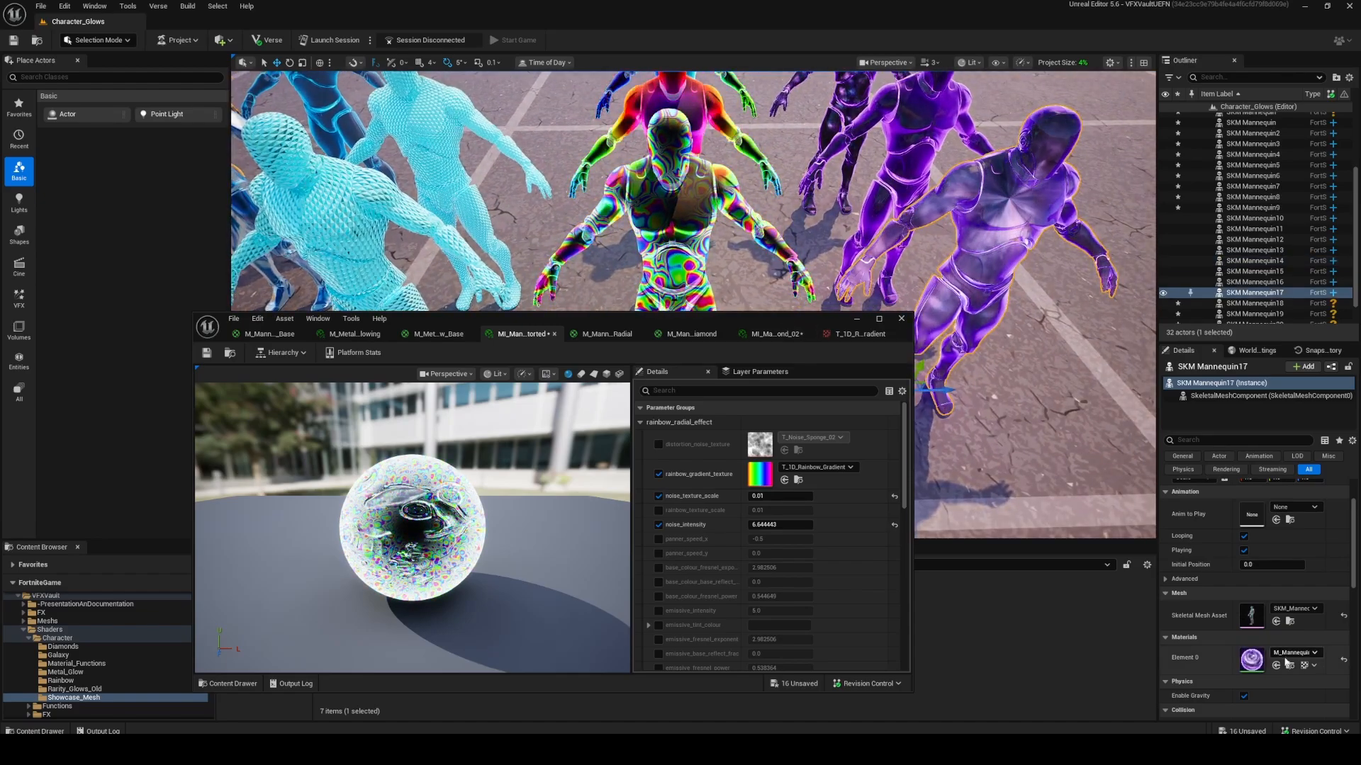
pyautogui.doubleClick(1251, 660)
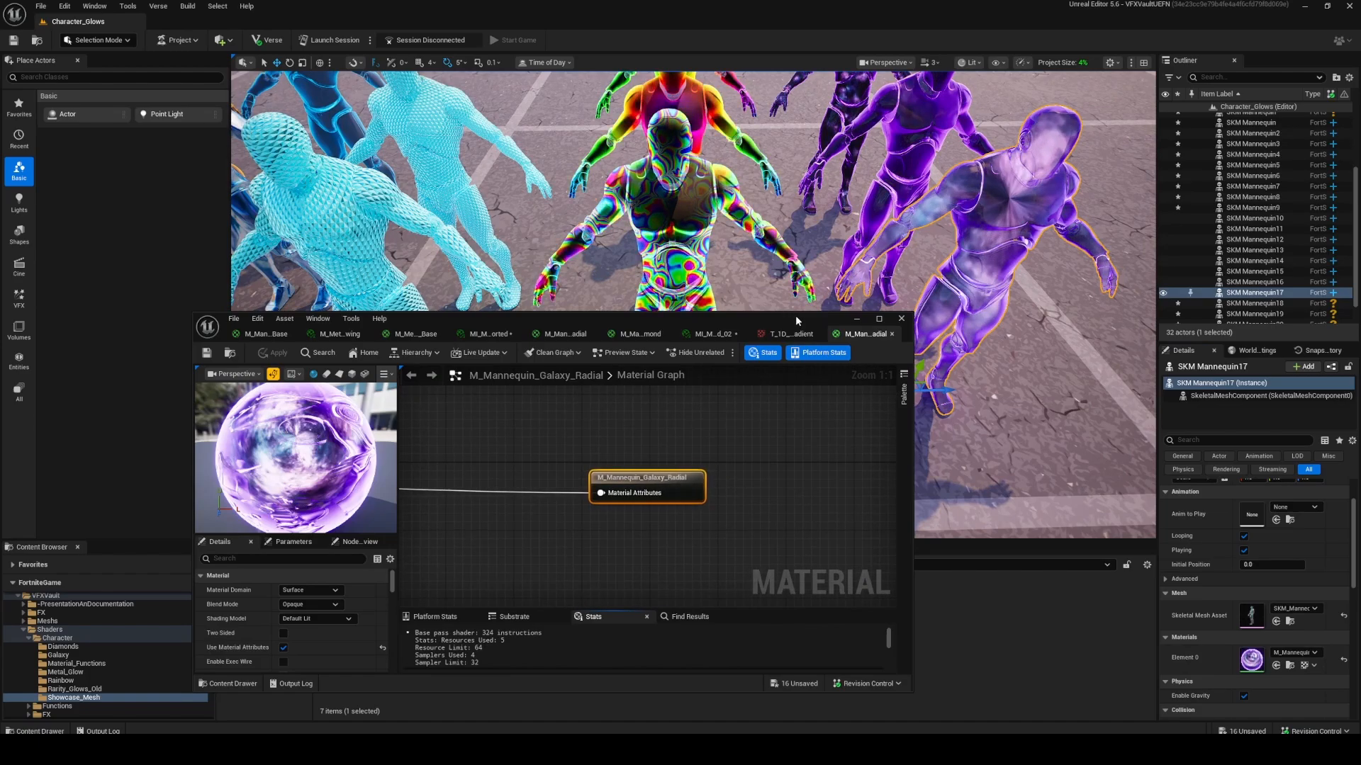
pyautogui.moveTo(795, 316); pyautogui.dragTo(827, 2)
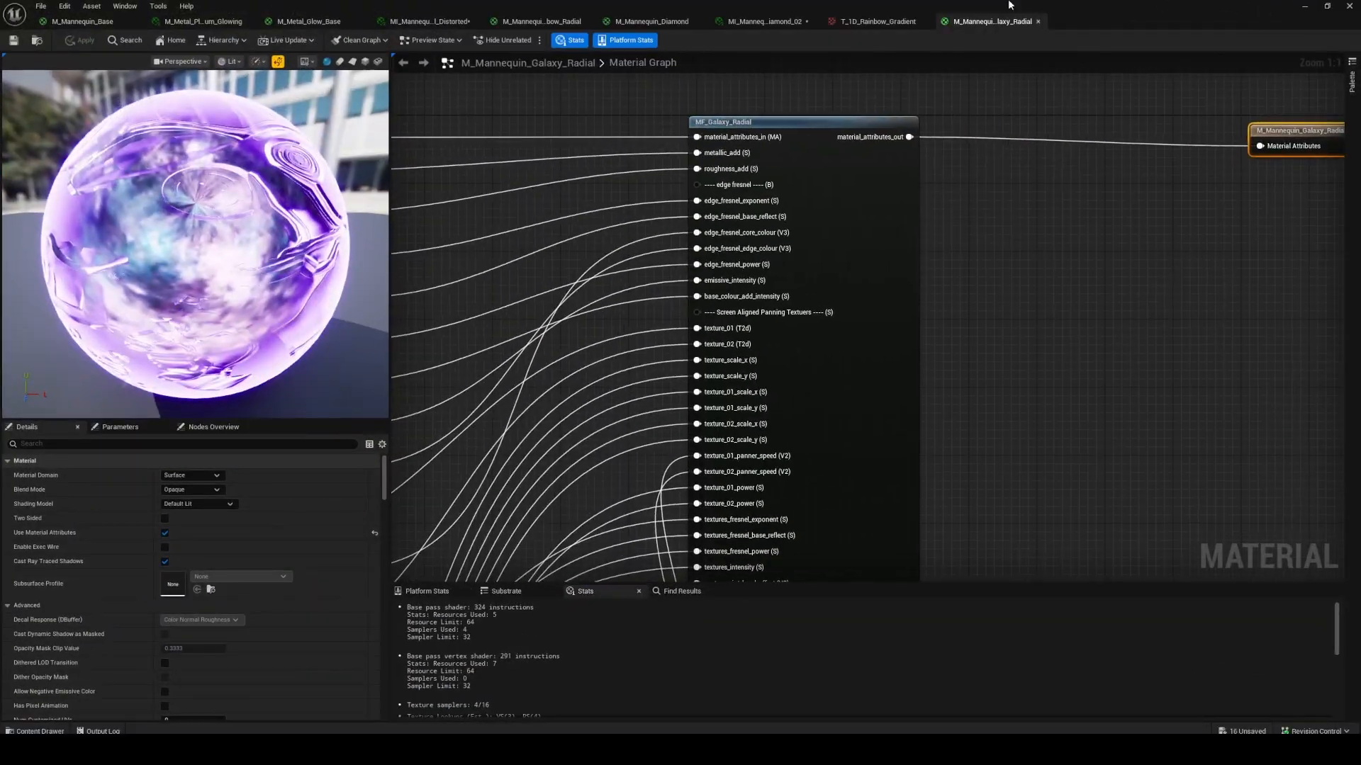
pyautogui.scroll(-4, 609, 363)
pyautogui.moveTo(609, 364); pyautogui.dragTo(740, 172, button='right')
pyautogui.scroll(-1, 740, 172)
pyautogui.moveTo(672, 303); pyautogui.dragTo(651, 396, button='right')
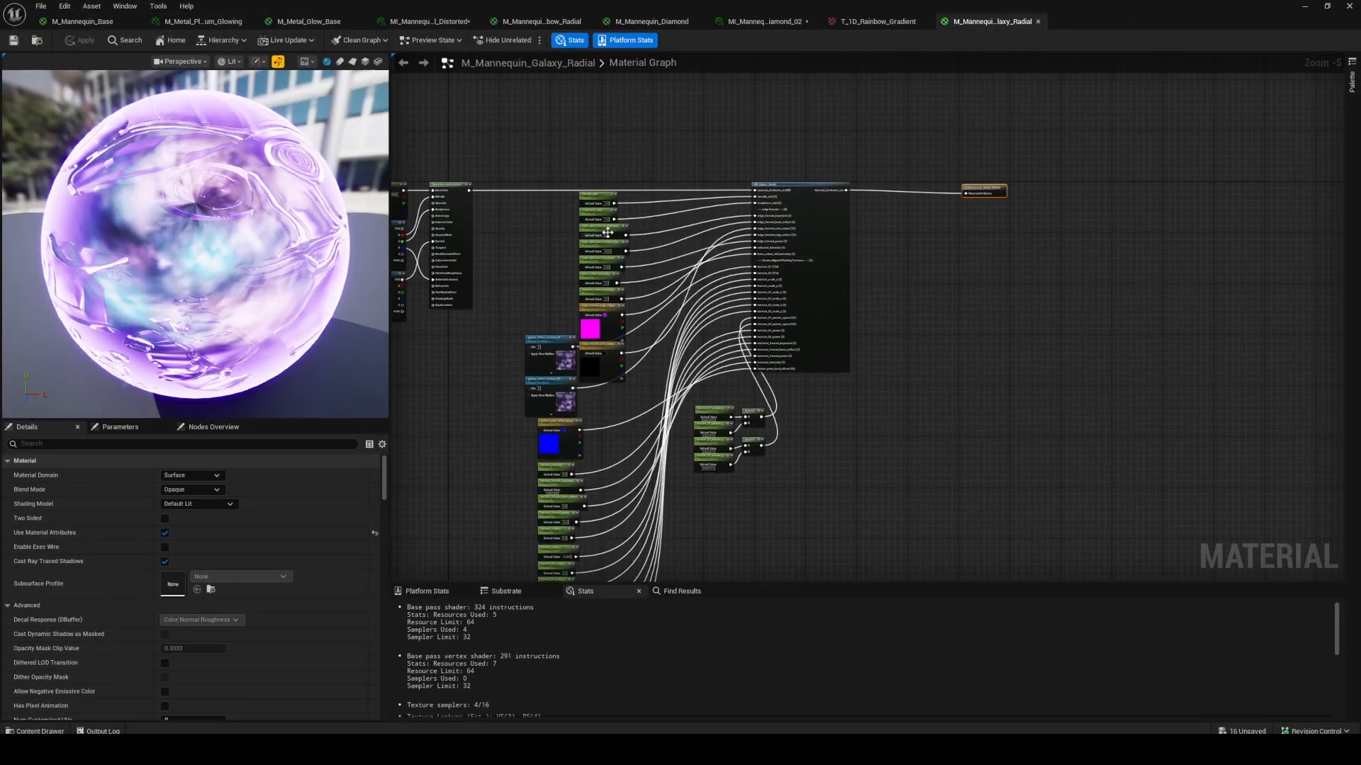
pyautogui.scroll(4, 607, 231)
# Float the galaxy material editor over the level and keep the selected galaxy mannequin in view above it
pyautogui.moveTo(789, 6); pyautogui.dragTo(605, 333)
pyautogui.moveTo(836, 340); pyautogui.dragTo(900, 258, button='right')
pyautogui.moveTo(513, 602); pyautogui.dragTo(709, 581, button='right')
pyautogui.moveTo(483, 648); pyautogui.dragTo(635, 387, button='right')
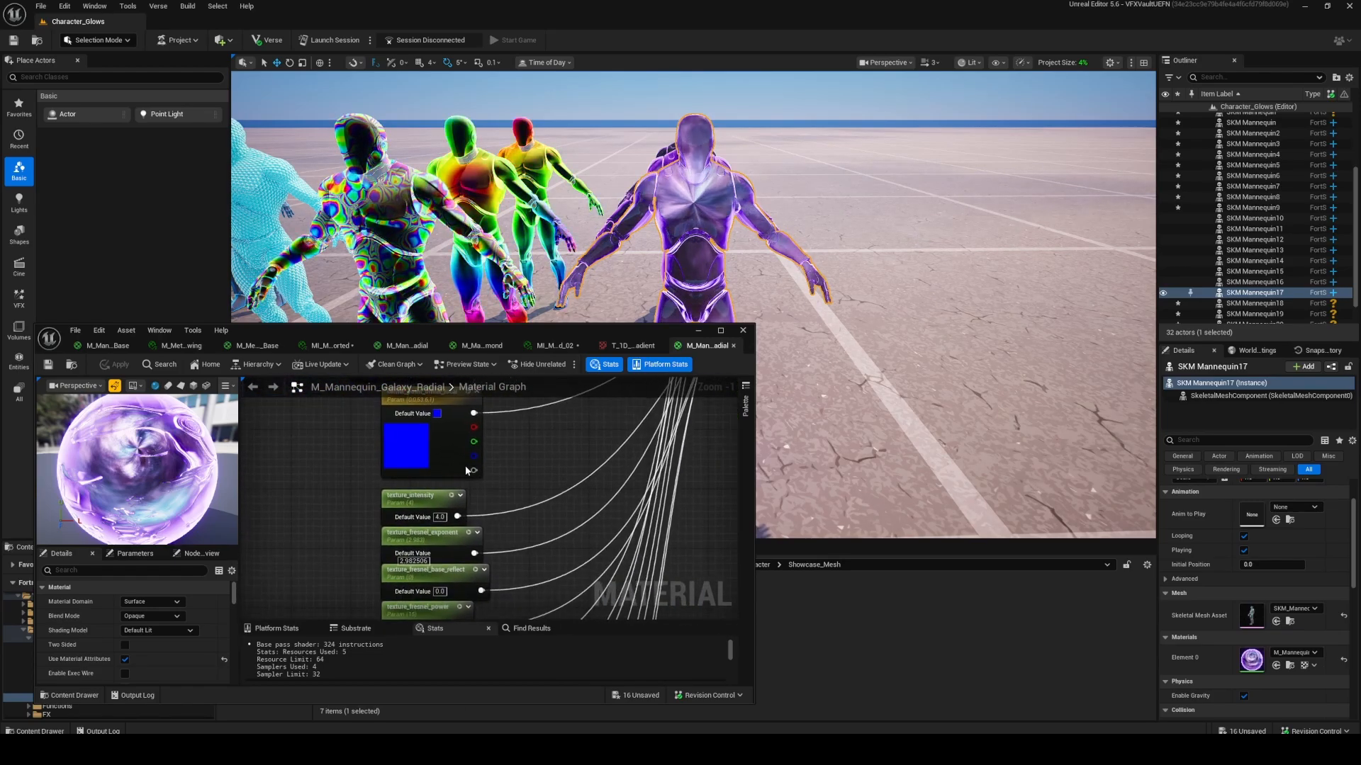
# Change the edge_fresnel_edge_colour parameter's default to a bright pink with R 25.0, G about 6.22 and B about 7.71
pyautogui.moveTo(306, 410); pyautogui.dragTo(531, 616, button='right')
pyautogui.click(359, 462)
pyautogui.click(333, 527)
pyautogui.click(428, 501)
pyautogui.click(151, 630)
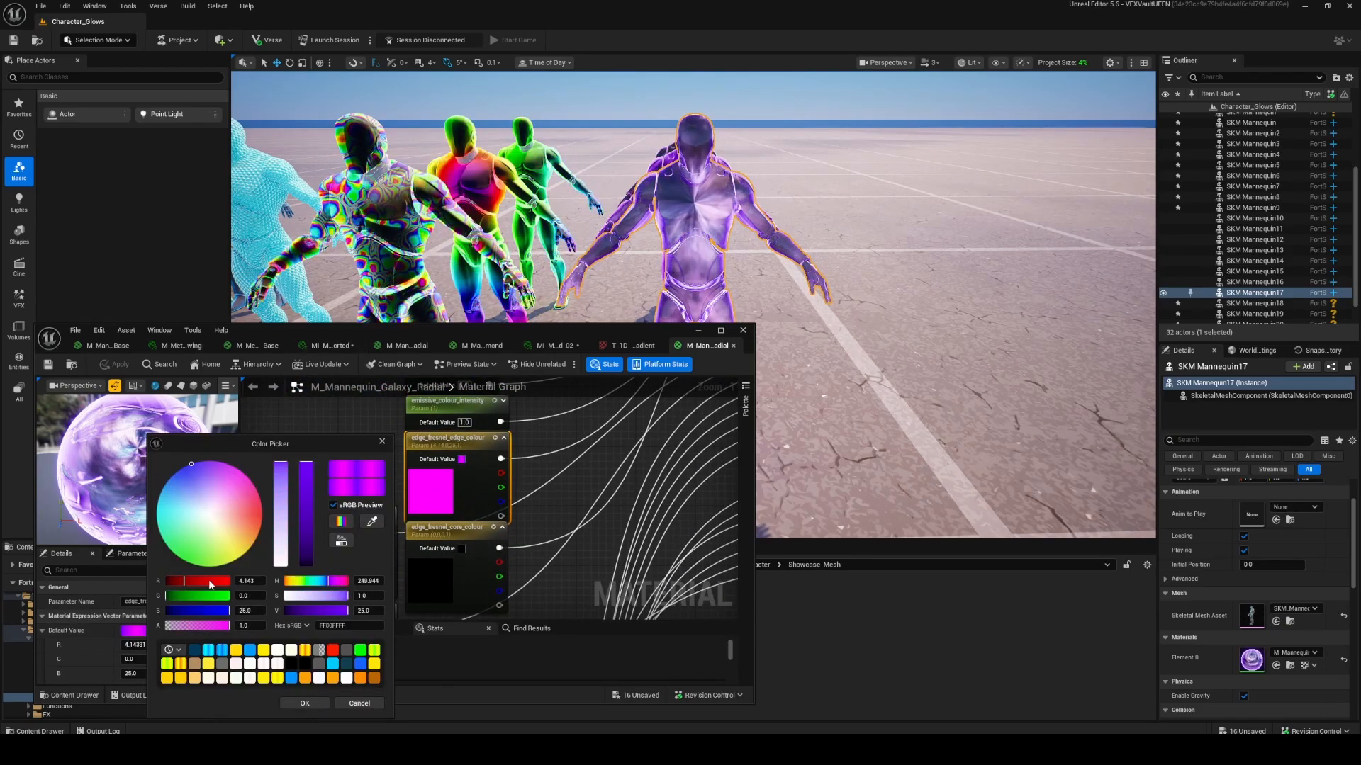
pyautogui.click(207, 516)
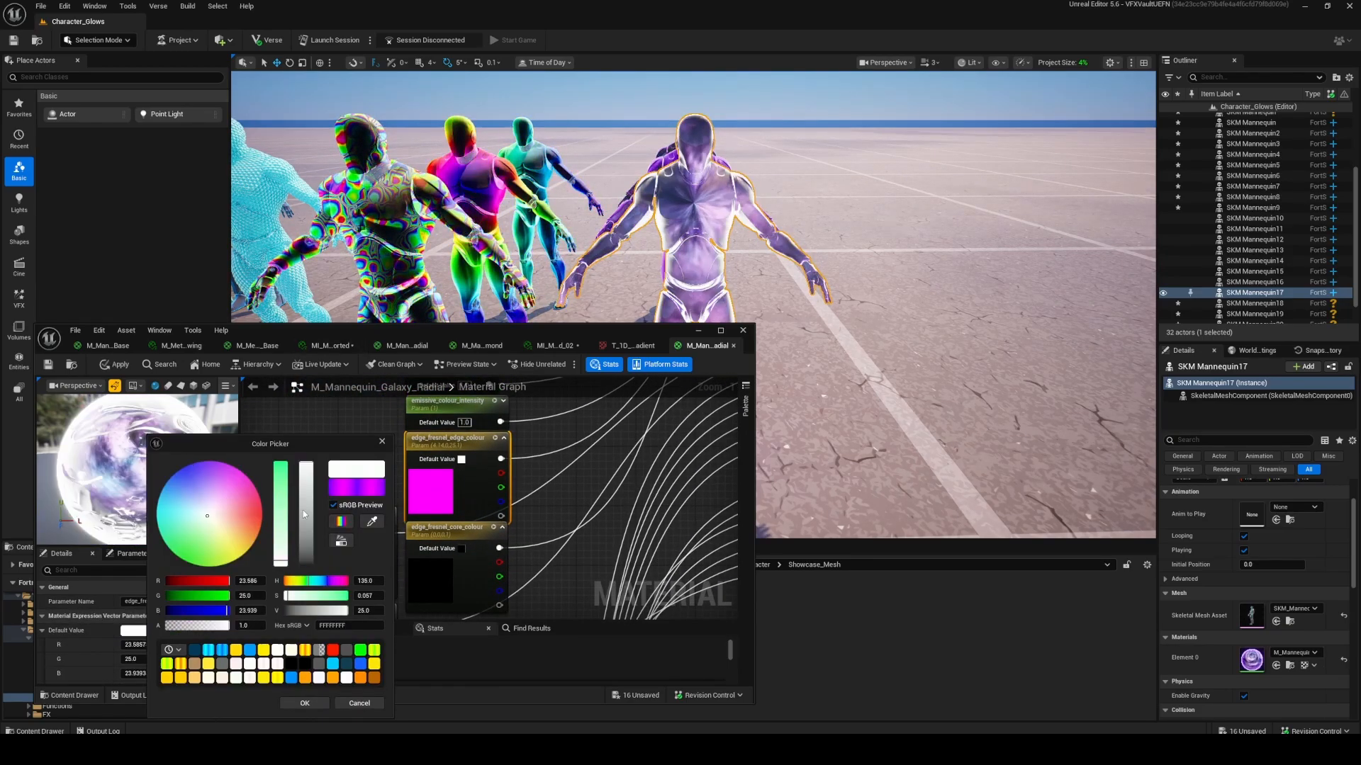
pyautogui.click(254, 510)
pyautogui.moveTo(248, 515); pyautogui.dragTo(227, 508)
pyautogui.click(249, 511)
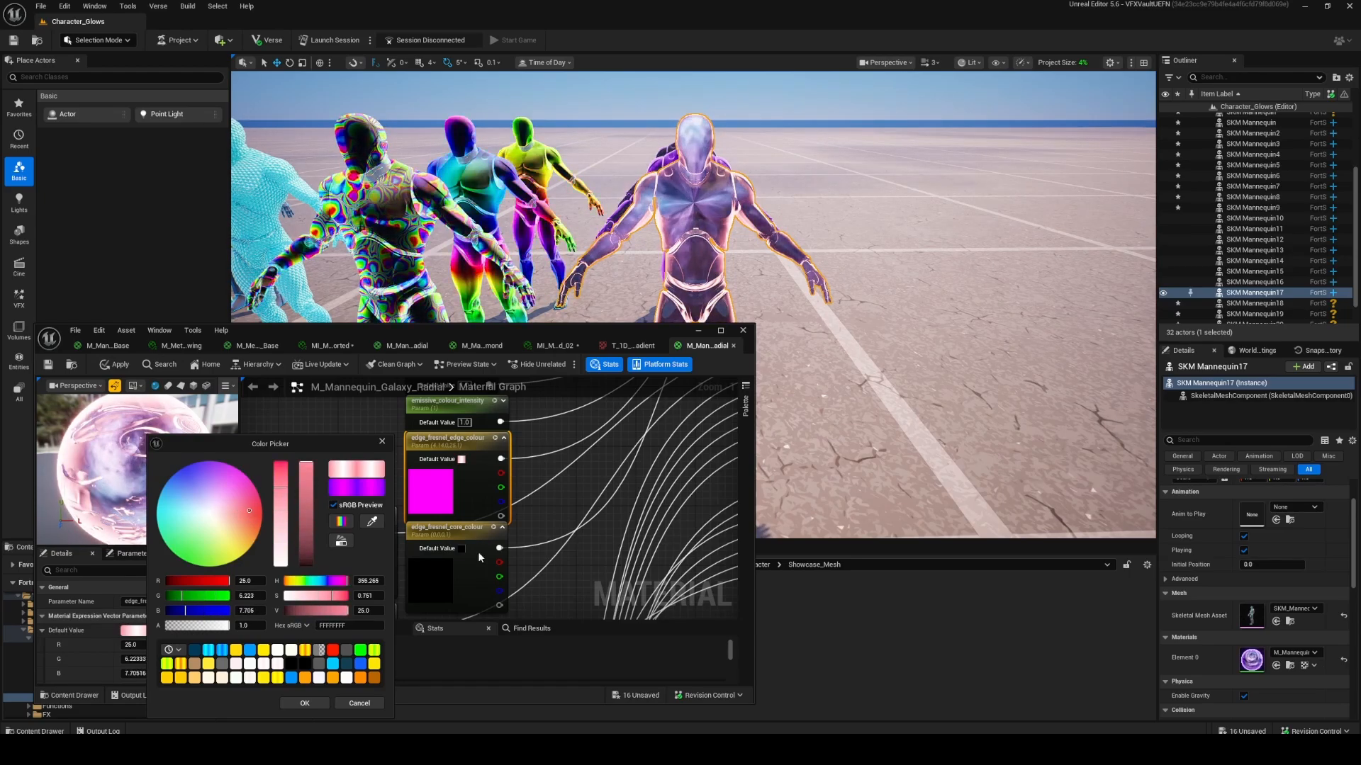
# Close the colour picker and save the galaxy material with the new edge colour
pyautogui.moveTo(615, 474); pyautogui.dragTo(481, 489, button='right')
pyautogui.scroll(-1, 600, 481)
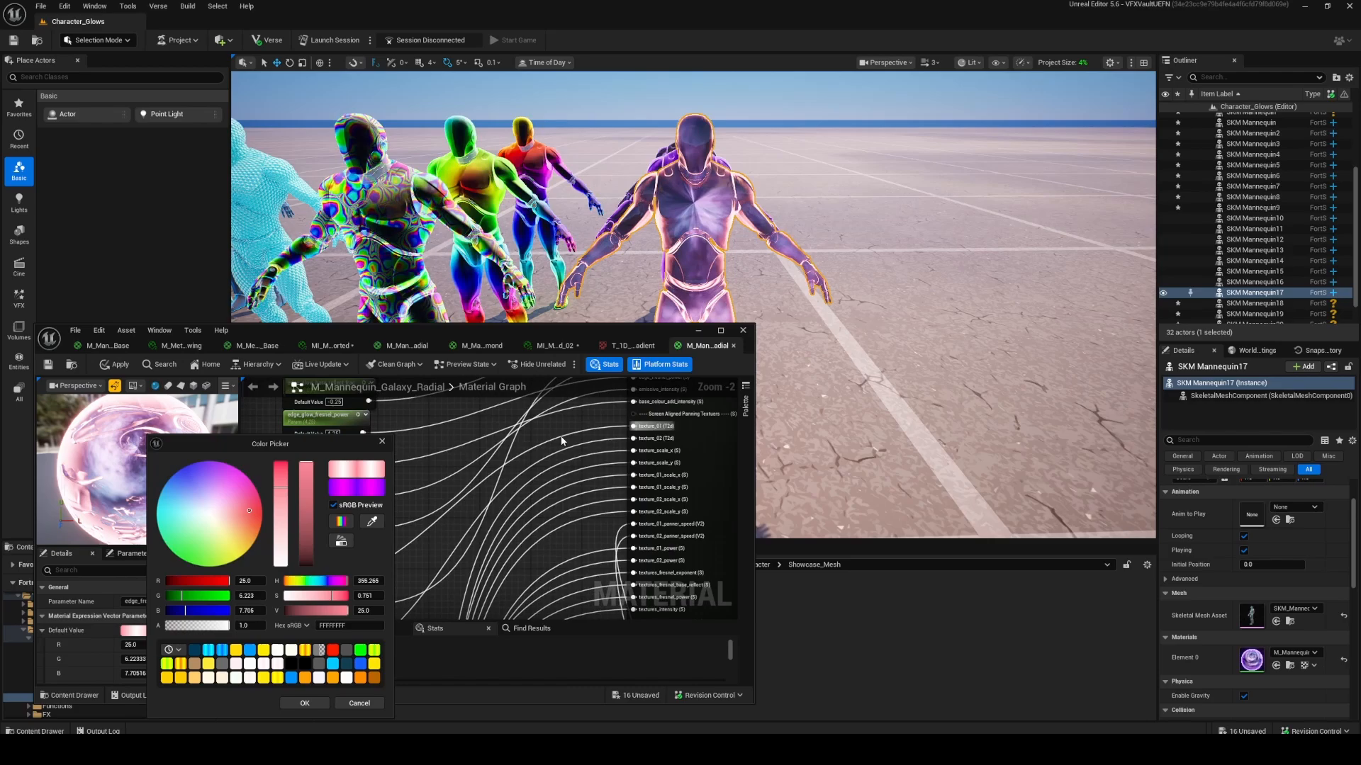
pyautogui.click(387, 442)
pyautogui.hotkey('ctrl', 's')
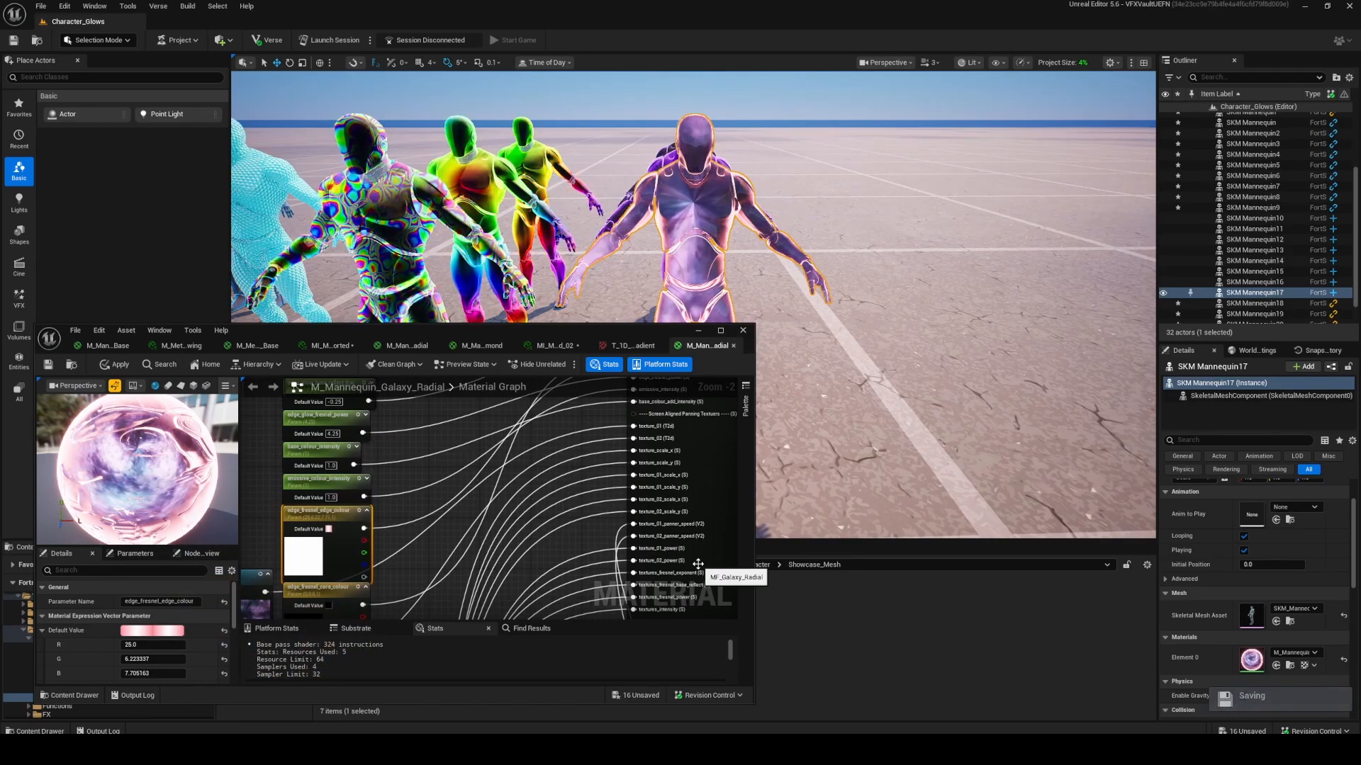